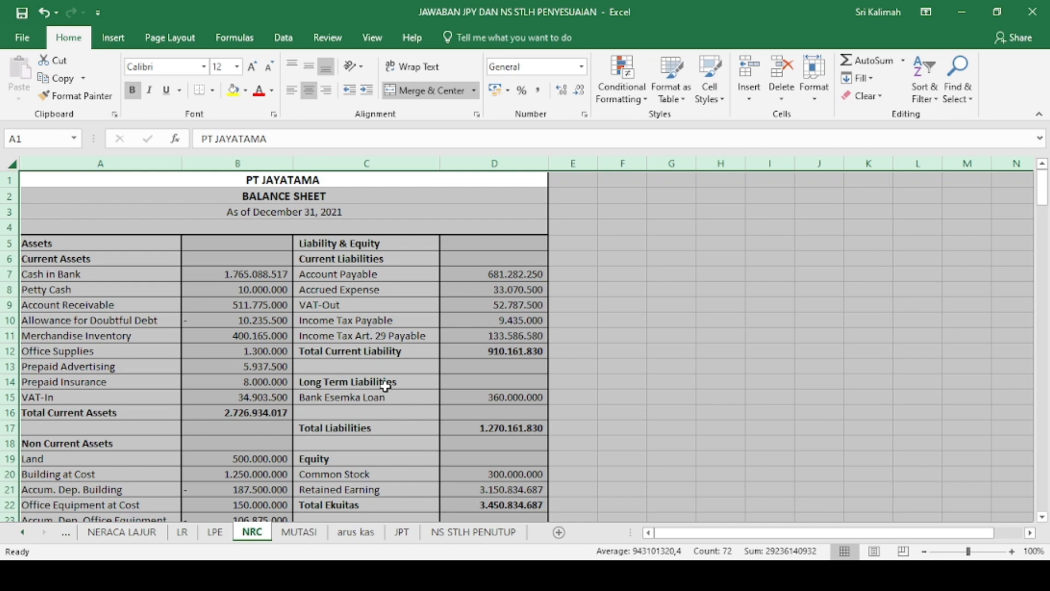
Open the MUTASI sheet, and switch to Word to review the trial balance table as of December 31, 2020.
{"action": "left_click", "coordinate": [299, 533]}
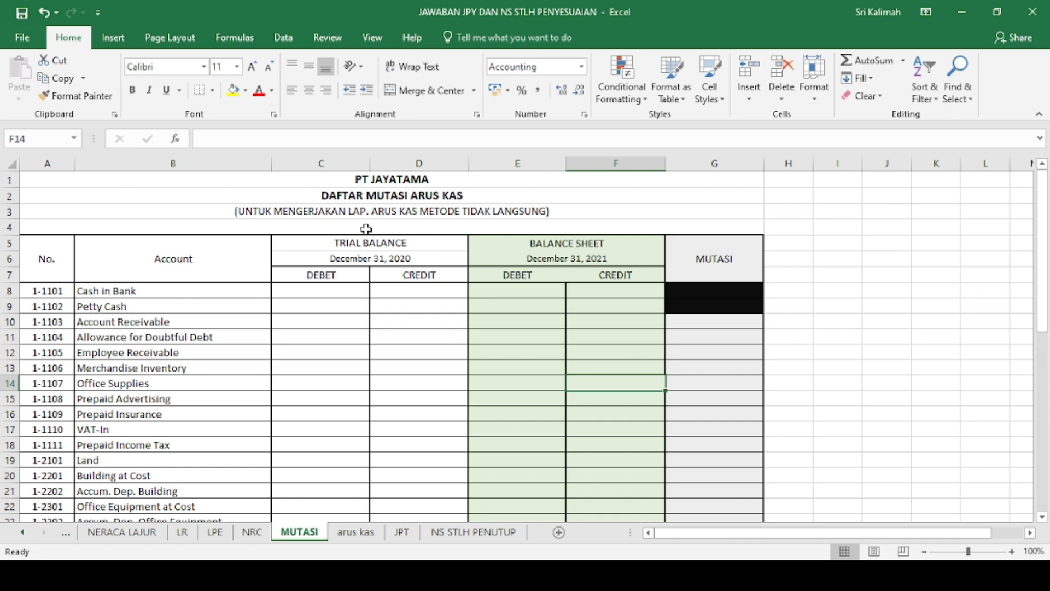
{"action": "left_click", "coordinate": [328, 293]}
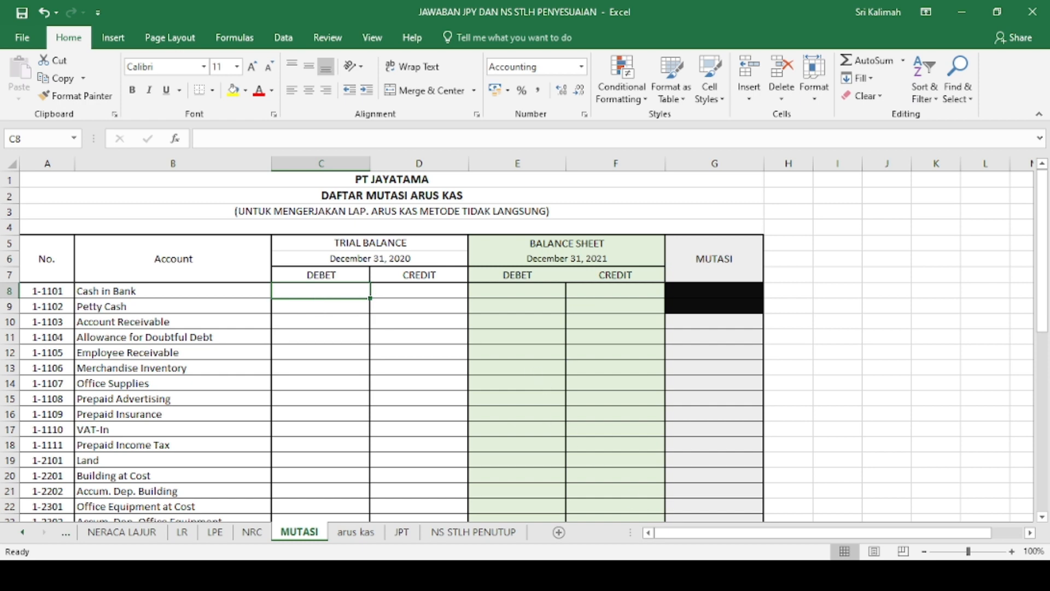
{"action": "key", "text": "alt+Tab"}
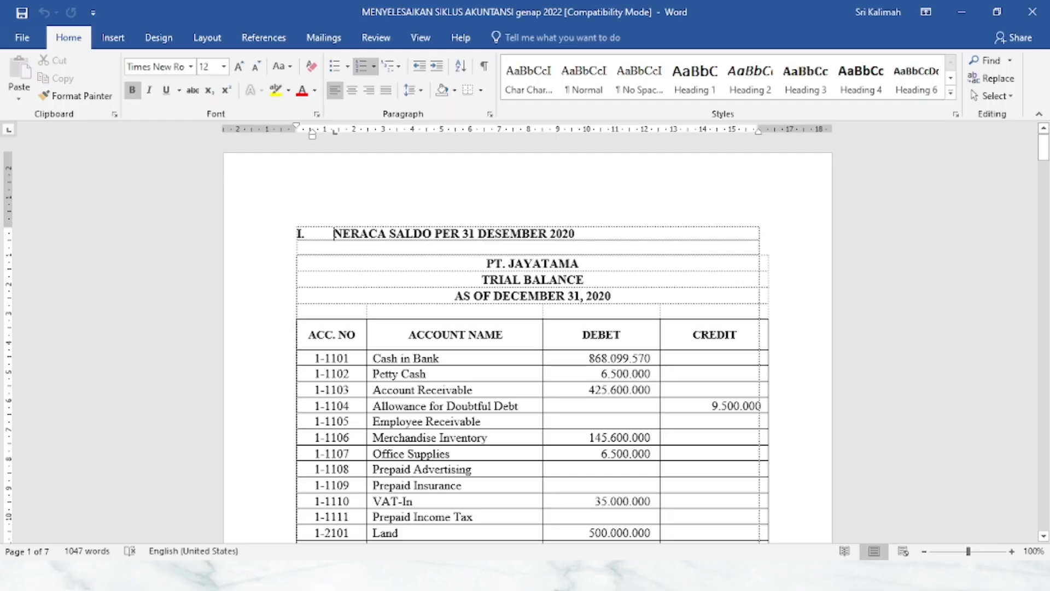
{"action": "key", "text": "alt+Tab"}
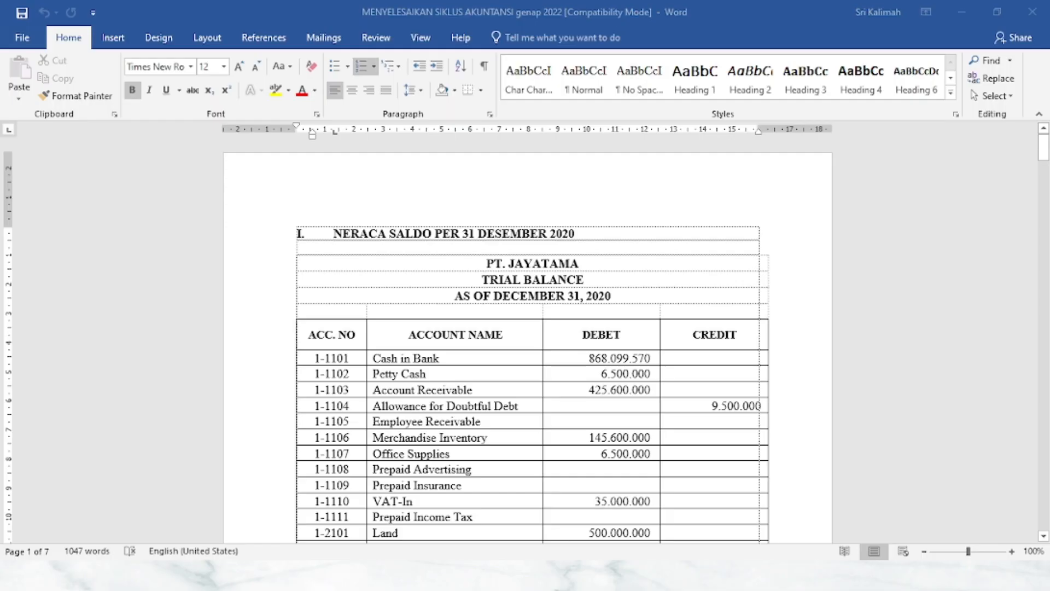
{"action": "left_click", "coordinate": [512, 386]}
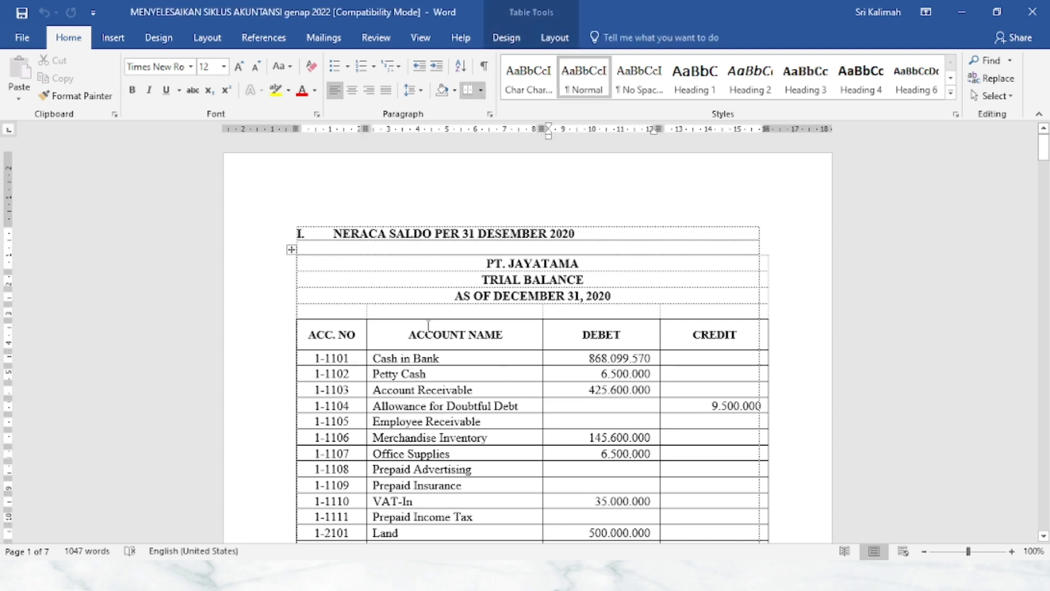
{"action": "left_click", "coordinate": [428, 326]}
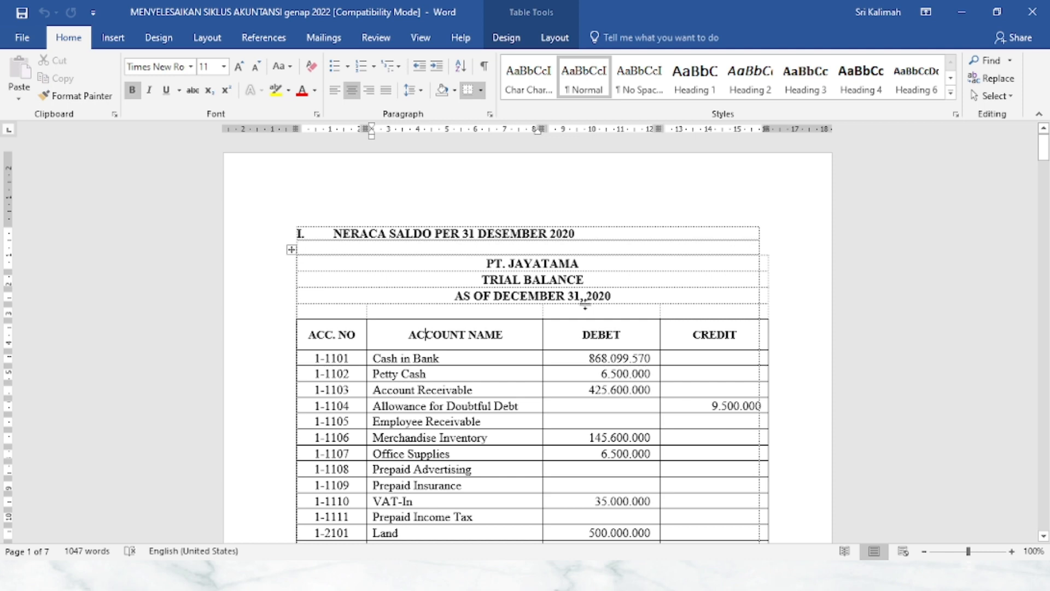
{"action": "scroll", "coordinate": [568, 305], "scroll_direction": "down", "scroll_amount": 2}
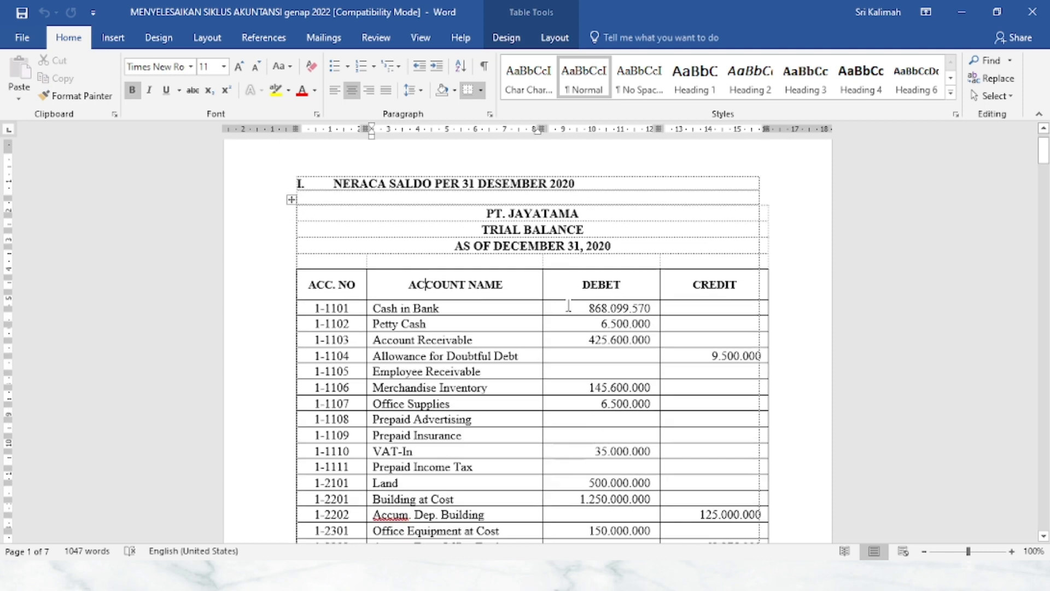
{"action": "scroll", "coordinate": [568, 305], "scroll_direction": "down", "scroll_amount": 1}
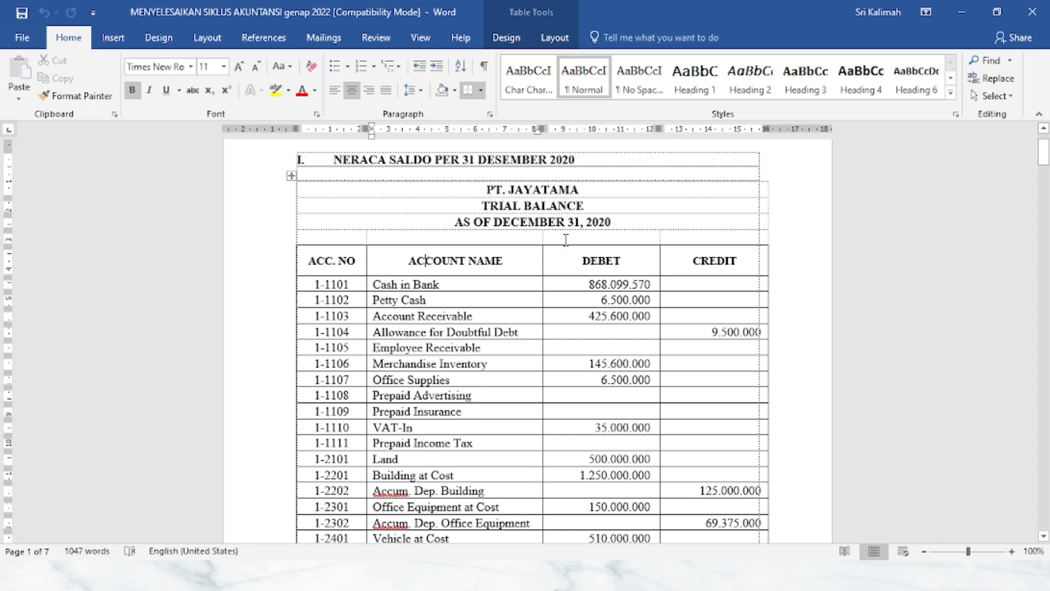
{"action": "scroll", "coordinate": [566, 239], "scroll_direction": "down", "scroll_amount": 1}
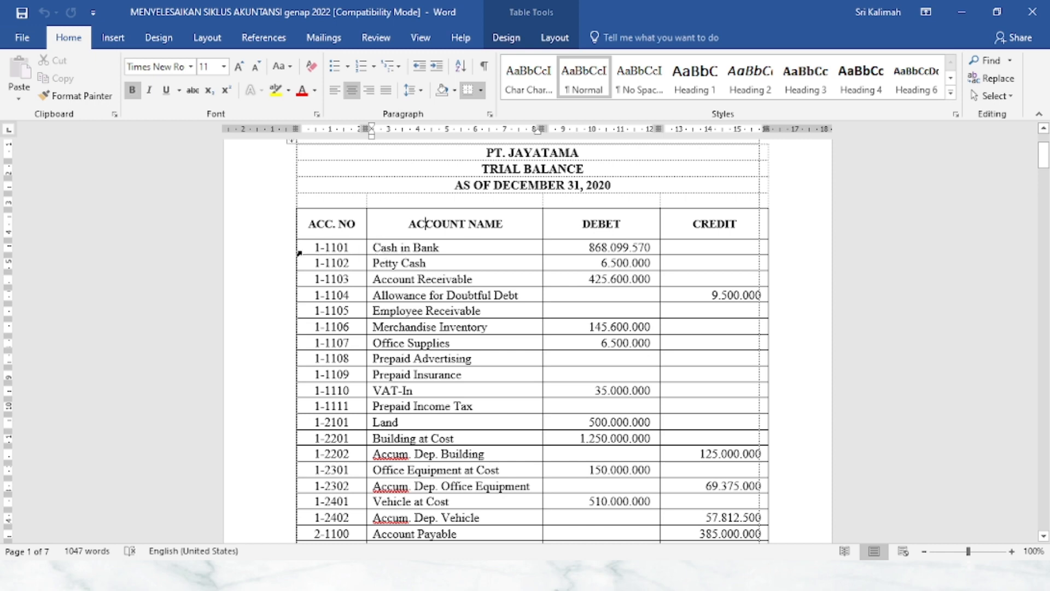
{"action": "left_click", "coordinate": [317, 247]}
{"action": "left_click_drag", "start_coordinate": [323, 248], "coordinate": [704, 528]}
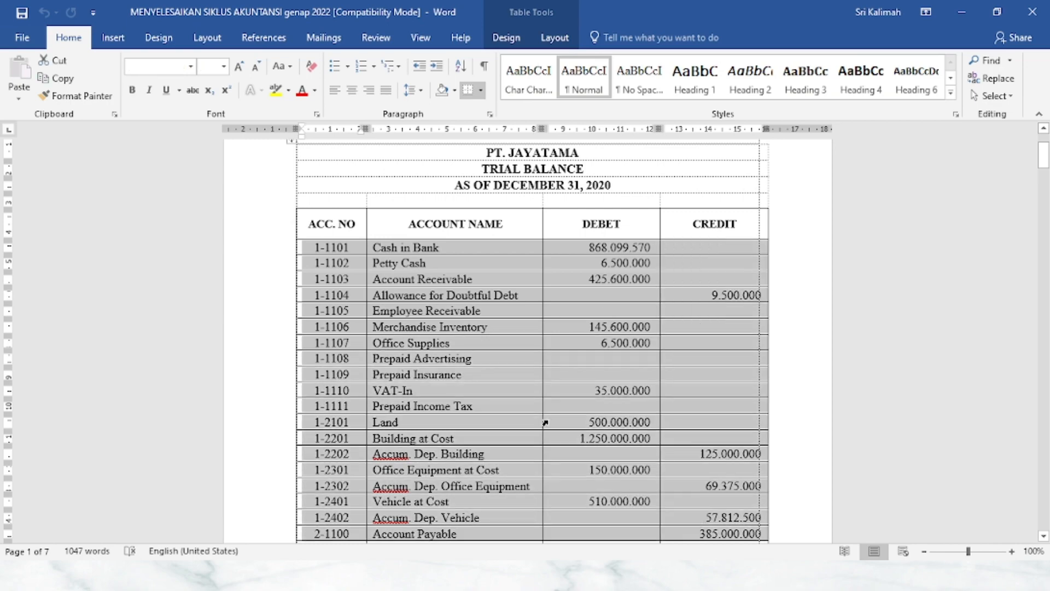
{"action": "scroll", "coordinate": [543, 419], "scroll_direction": "down", "scroll_amount": 6}
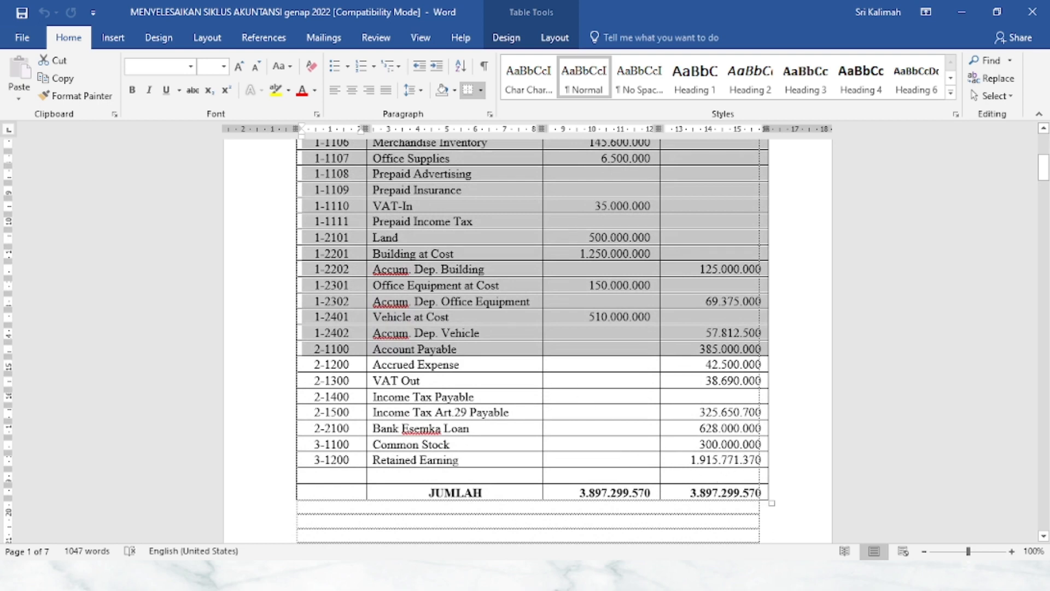
Make C8 the active cell of the MUTASI sheet in Excel, and copy the Word trial balance's Debet and Credit amounts from Cash in Bank to Retained Earning.
{"action": "key", "text": "alt+Tab"}
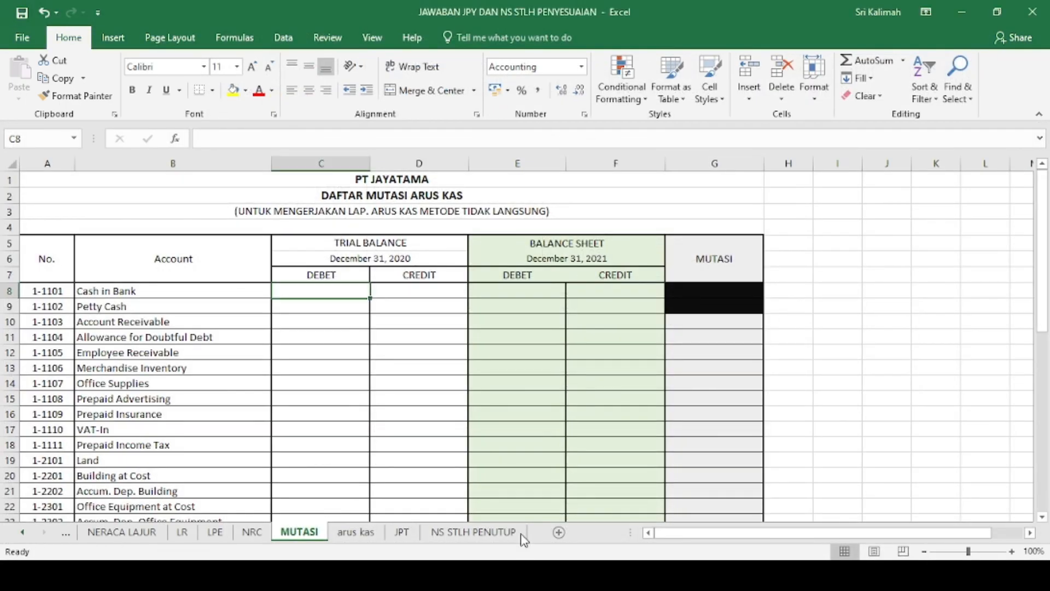
{"action": "left_click", "coordinate": [303, 306]}
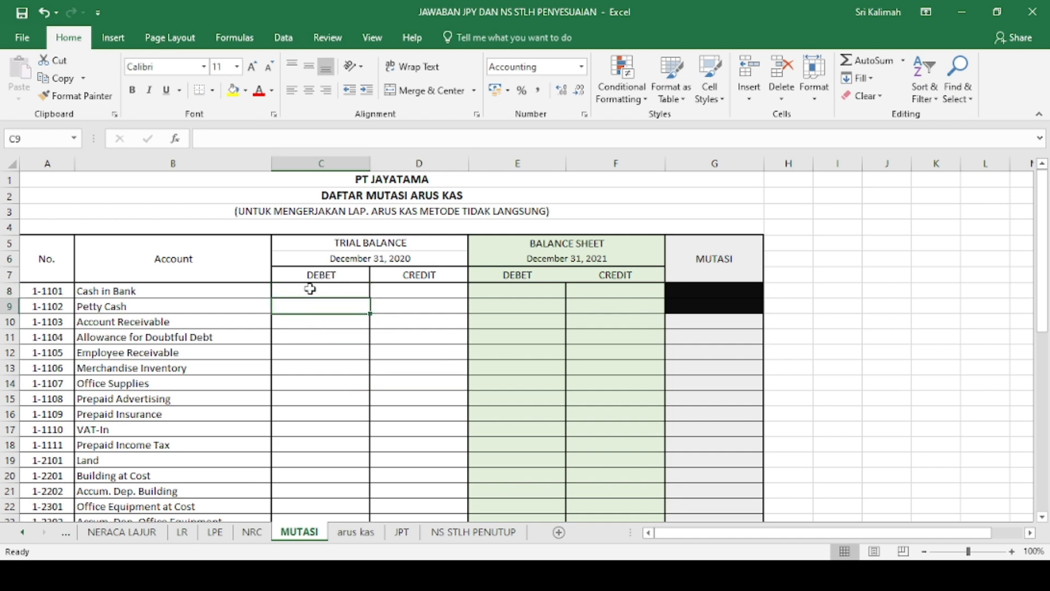
{"action": "left_click", "coordinate": [309, 290]}
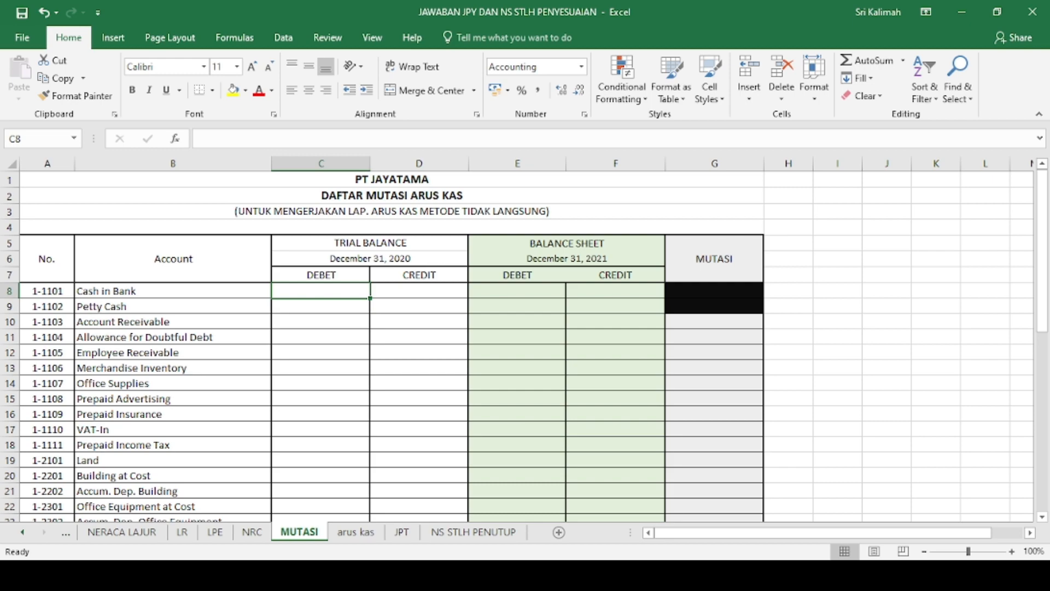
{"action": "key", "text": "alt+Tab"}
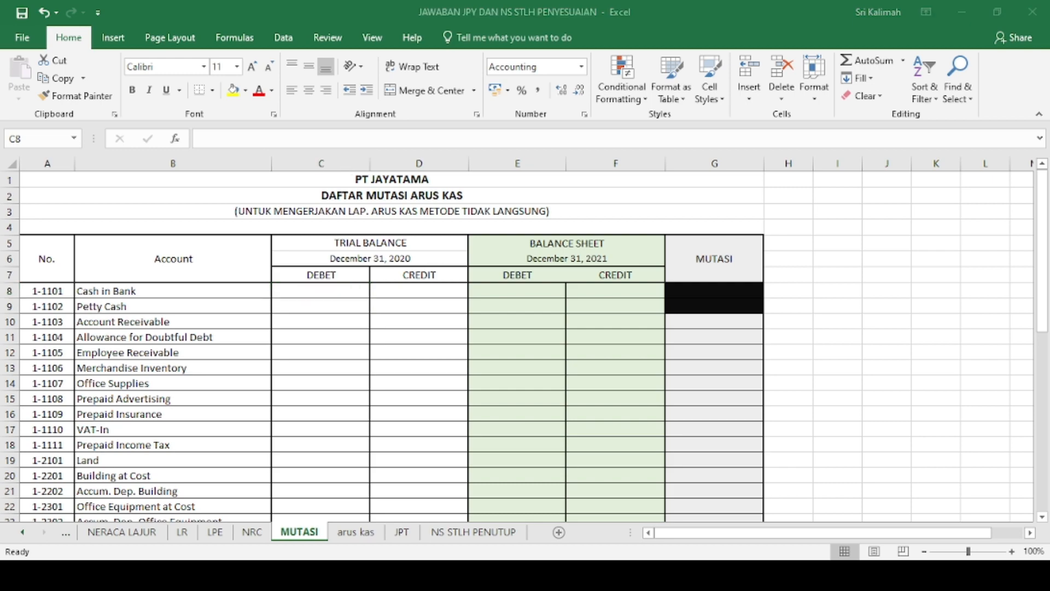
{"action": "key", "text": "alt+Tab"}
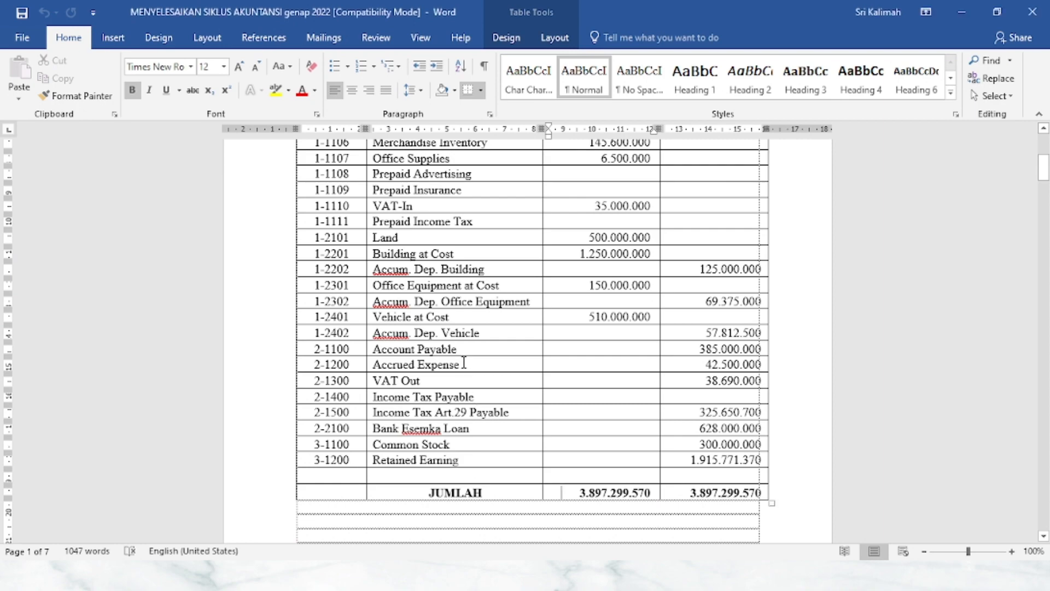
{"action": "scroll", "coordinate": [590, 248], "scroll_direction": "up", "scroll_amount": 6}
{"action": "left_click_drag", "start_coordinate": [590, 248], "coordinate": [729, 436]}
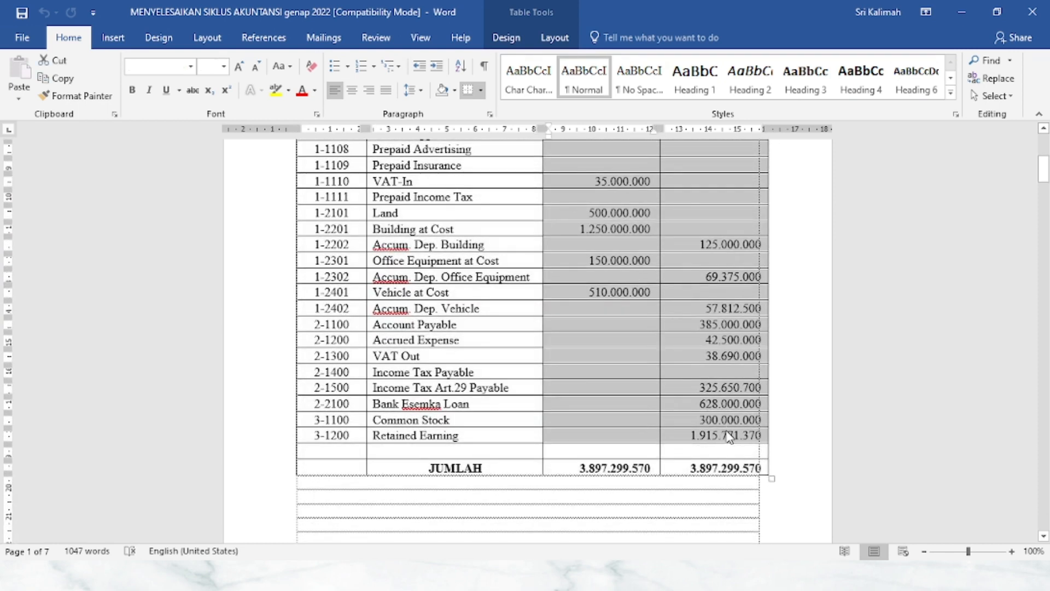
{"action": "key", "text": "ctrl+c"}
Switch to Excel, paste the copied amounts into the December 31, 2020 trial balance columns from C8, and check the column totals.
{"action": "key", "text": "alt+Tab"}
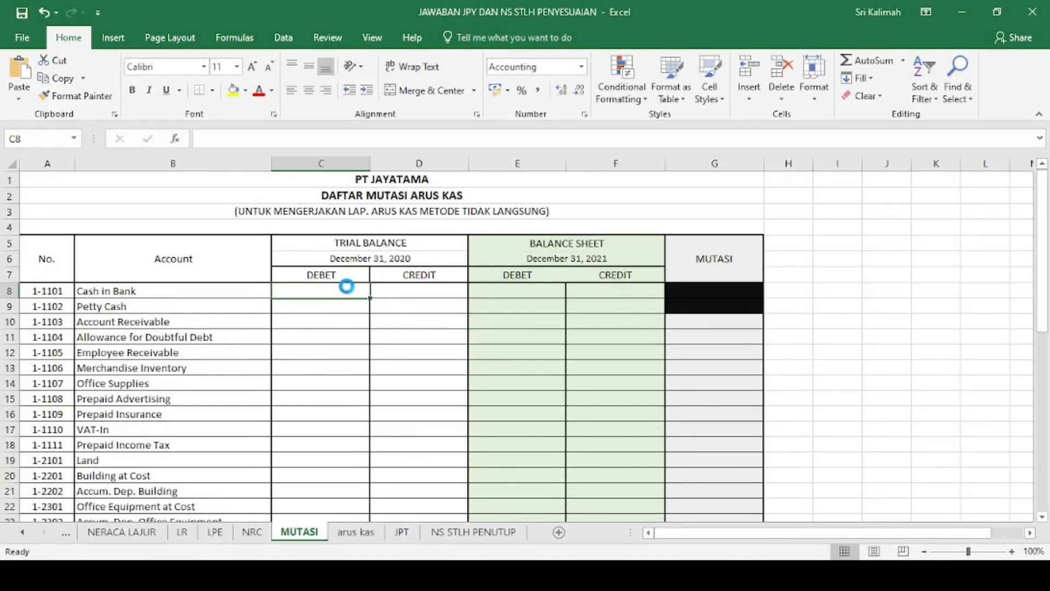
{"action": "key", "text": "ctrl+v"}
{"action": "left_click", "coordinate": [474, 376]}
{"action": "scroll", "coordinate": [474, 381], "scroll_direction": "down", "scroll_amount": 7}
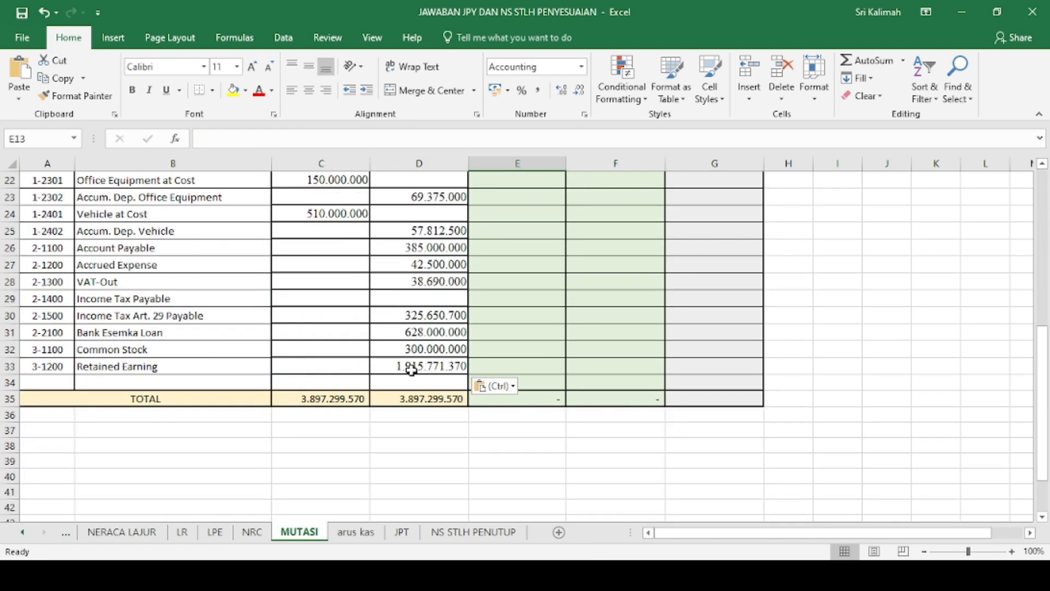
{"action": "left_click", "coordinate": [341, 399]}
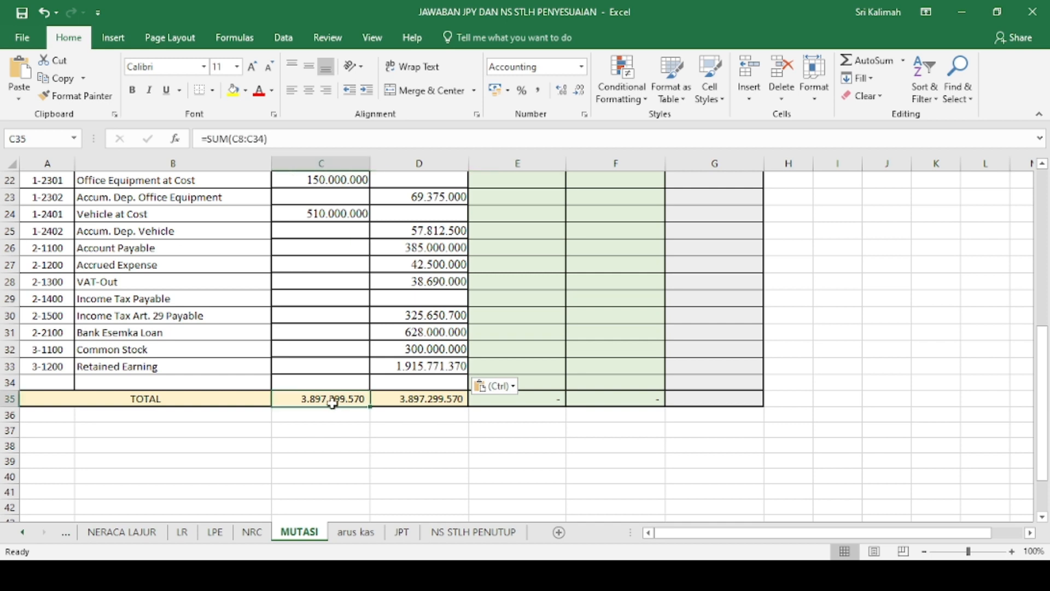
{"action": "scroll", "coordinate": [440, 404], "scroll_direction": "up", "scroll_amount": 7}
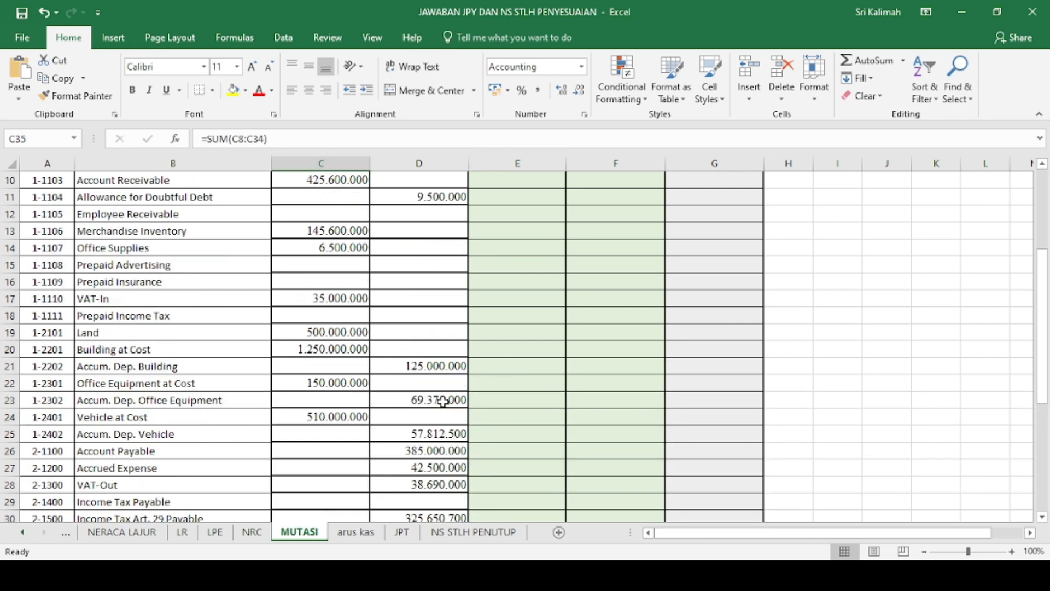
Copy the Balance Sheet debit and credit amounts K7:L31 from the NERACA LAJUR sheet into the MUTASI sheet's December 31, 2021 columns from E8.
{"action": "left_click", "coordinate": [516, 293]}
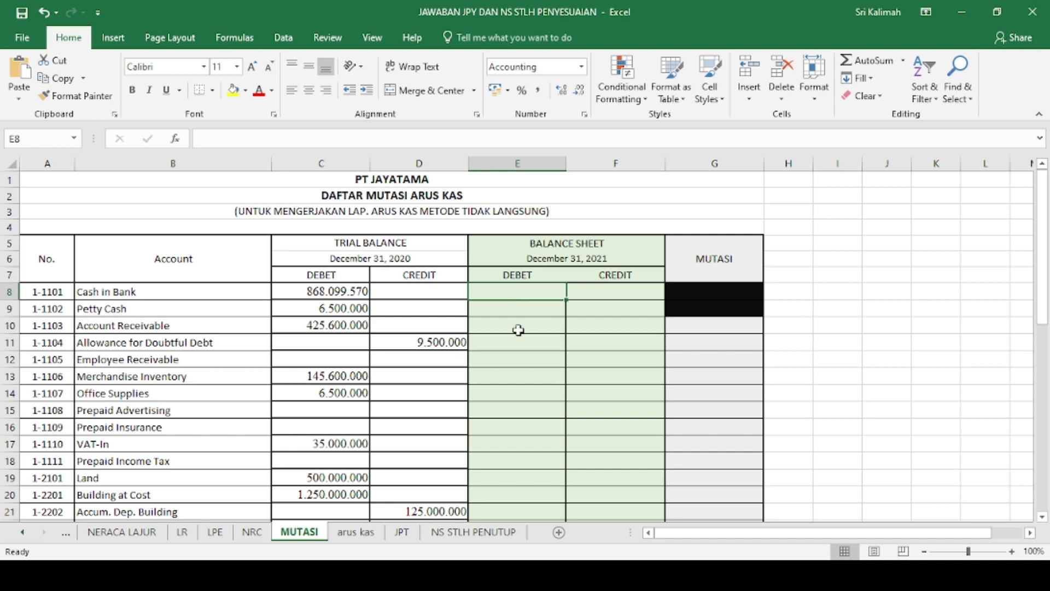
{"action": "left_click", "coordinate": [152, 535]}
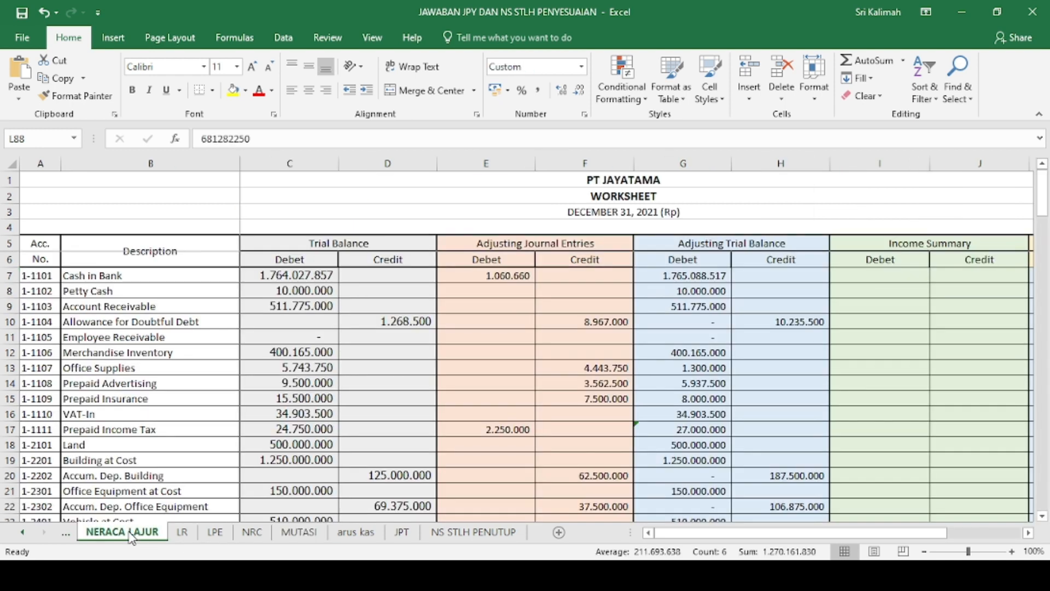
{"action": "left_click", "coordinate": [556, 402]}
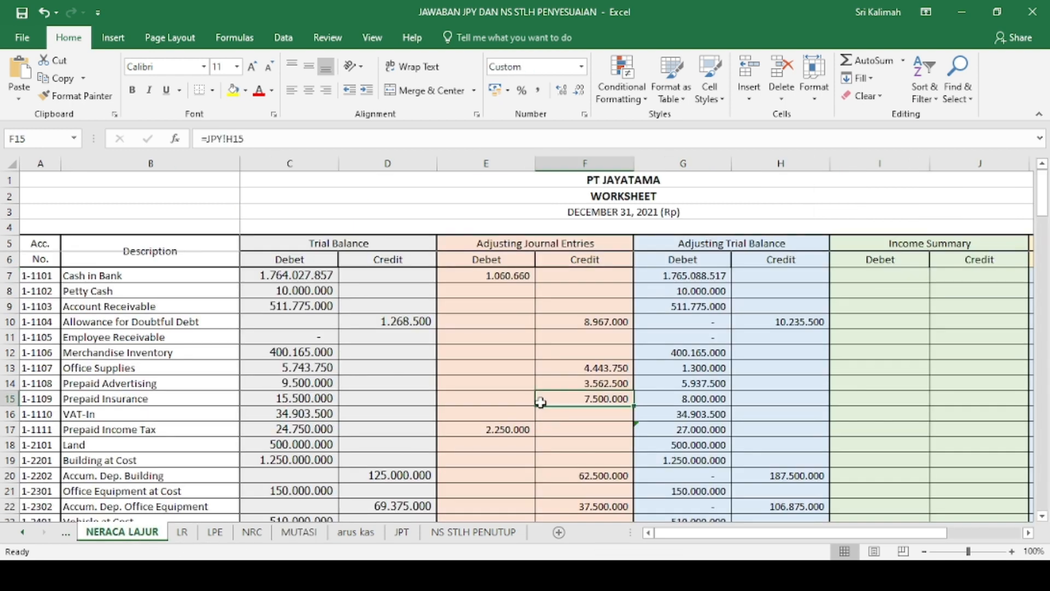
{"action": "left_click_drag", "start_coordinate": [706, 533], "coordinate": [781, 534]}
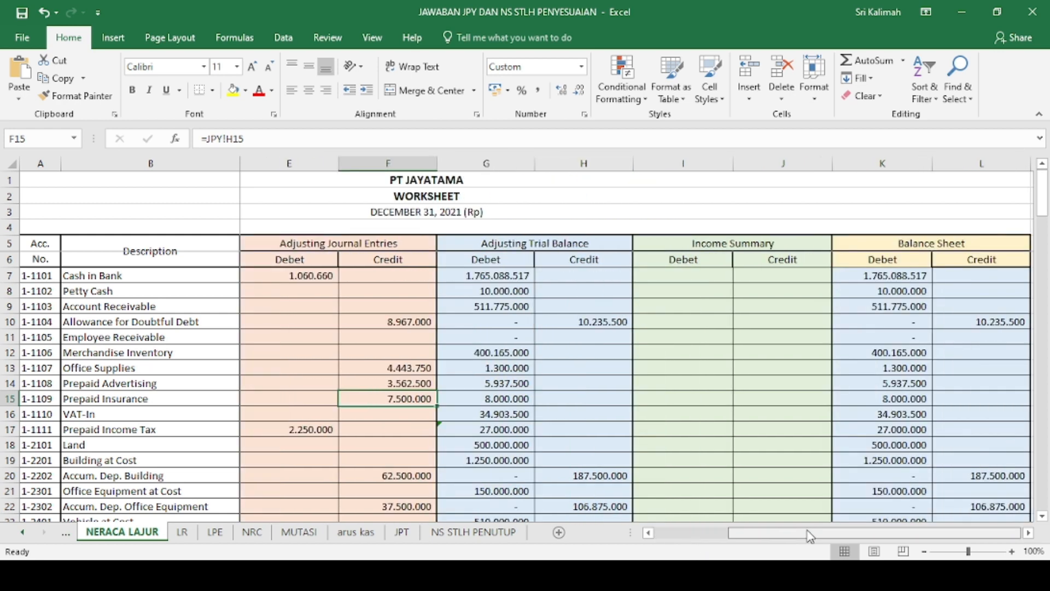
{"action": "left_click", "coordinate": [901, 275]}
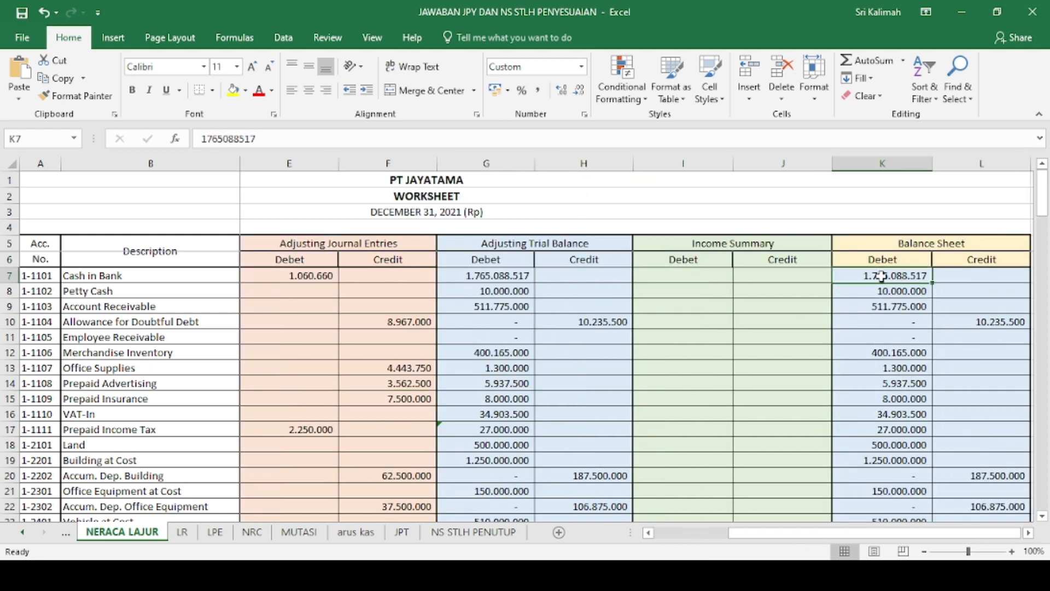
{"action": "left_click_drag", "start_coordinate": [886, 272], "coordinate": [1011, 416]}
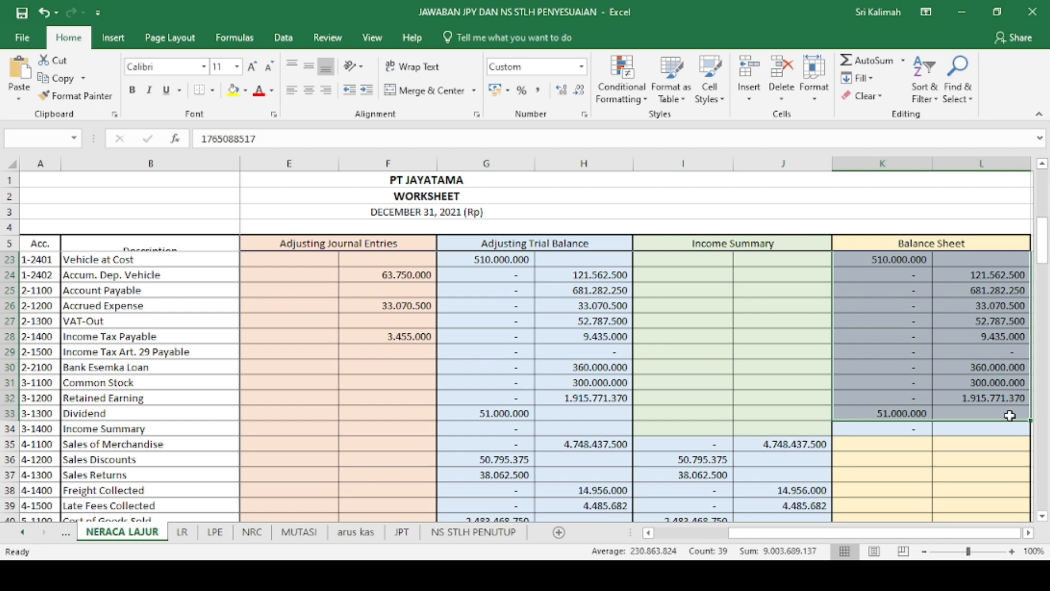
{"action": "left_click_drag", "start_coordinate": [1010, 416], "coordinate": [1008, 398]}
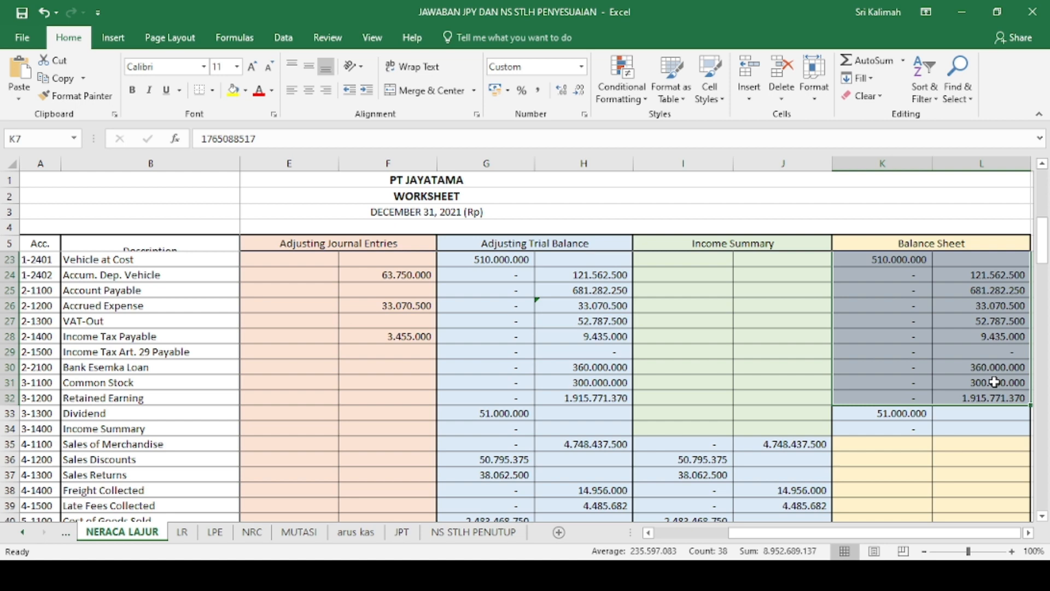
{"action": "left_click_drag", "start_coordinate": [994, 382], "coordinate": [994, 382]}
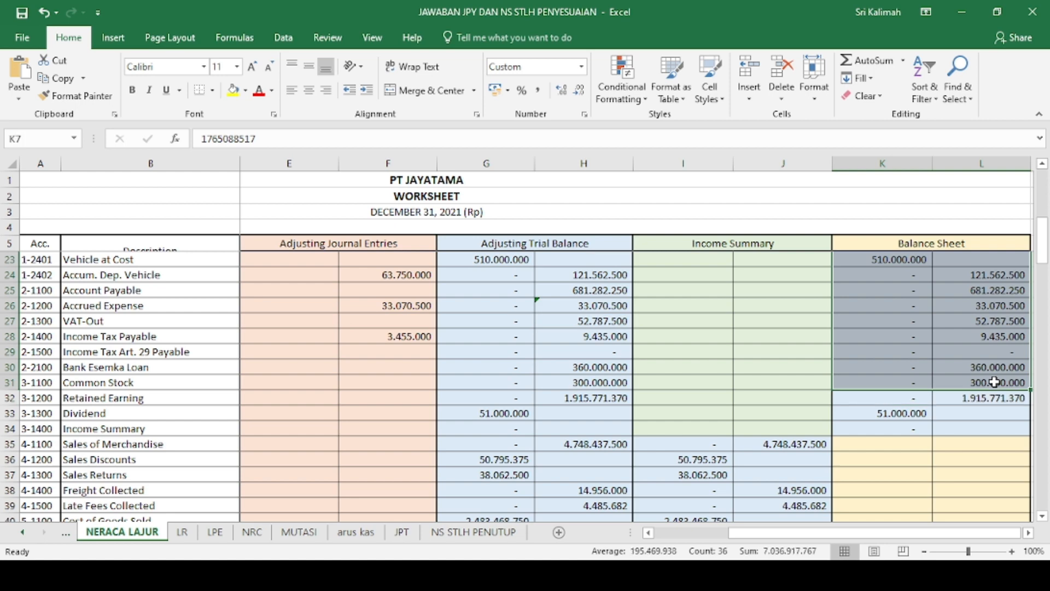
{"action": "key", "text": "ctrl+c"}
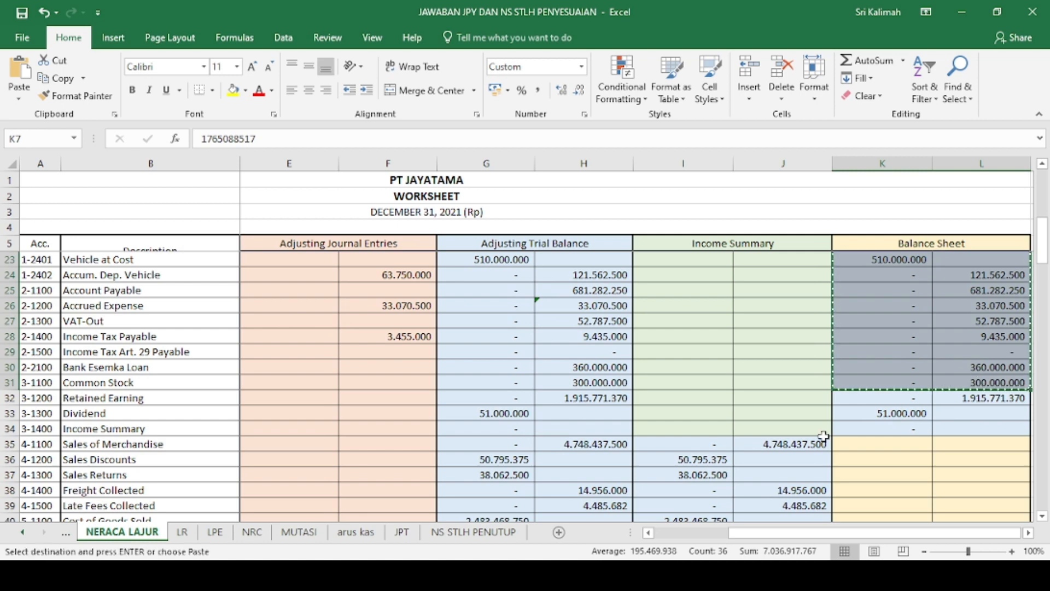
{"action": "left_click", "coordinate": [299, 532]}
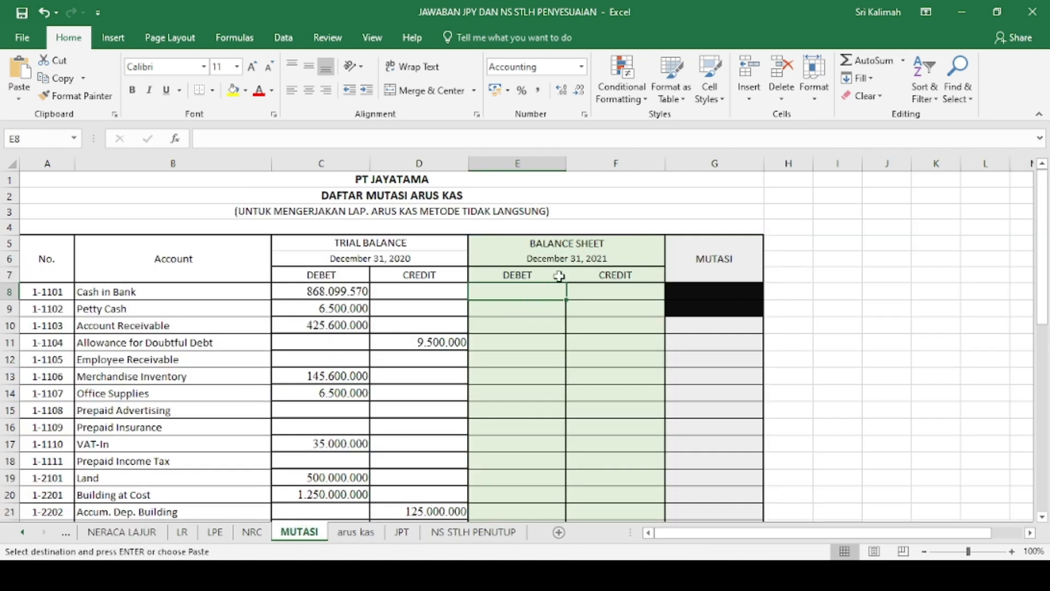
{"action": "key", "text": "ctrl+v"}
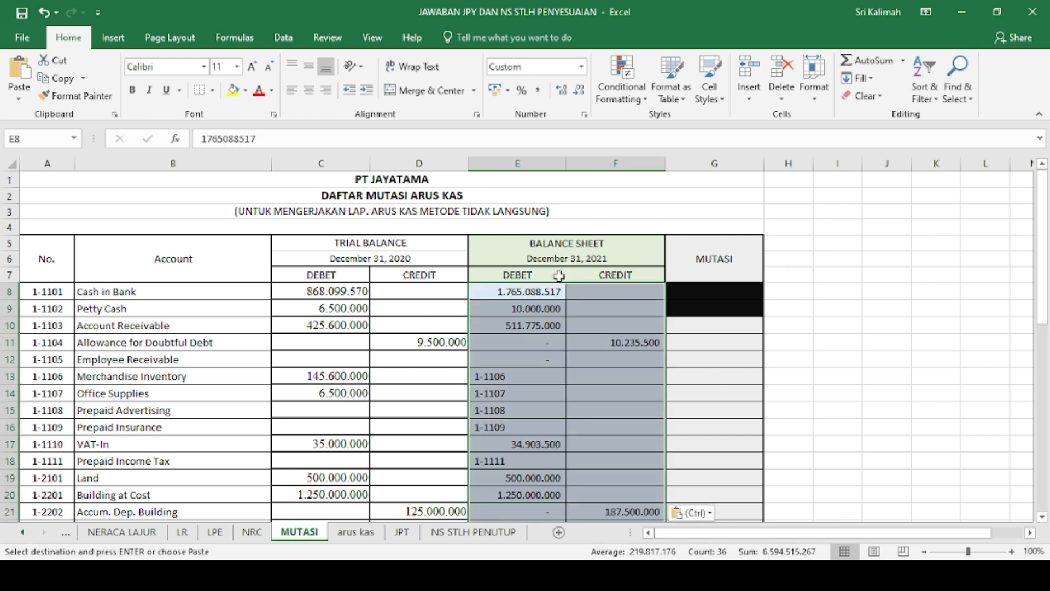
Link the Merchandise Inventory December 31, 2021 debit in E13 of MUTASI to Balance Sheet cell K12 on the NERACA LAJUR sheet.
{"action": "left_click", "coordinate": [518, 379]}
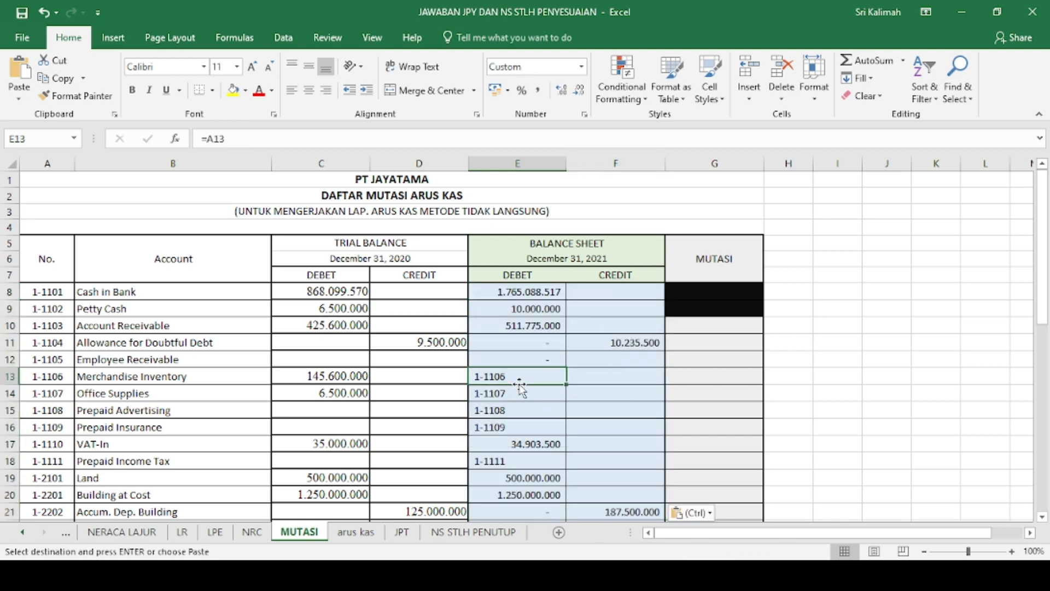
{"action": "type", "text": "="}
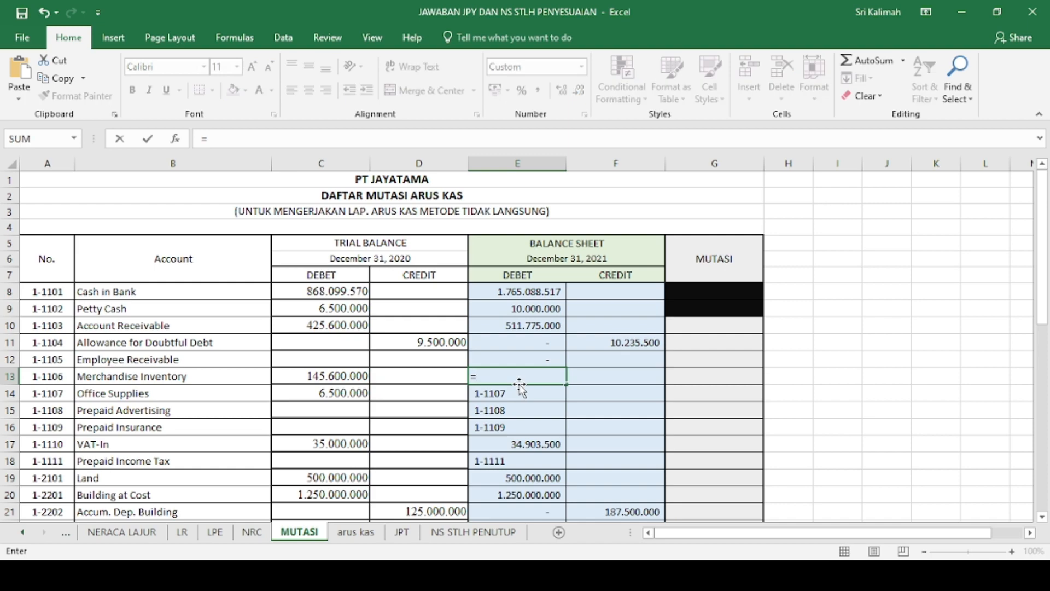
{"action": "left_click", "coordinate": [128, 533]}
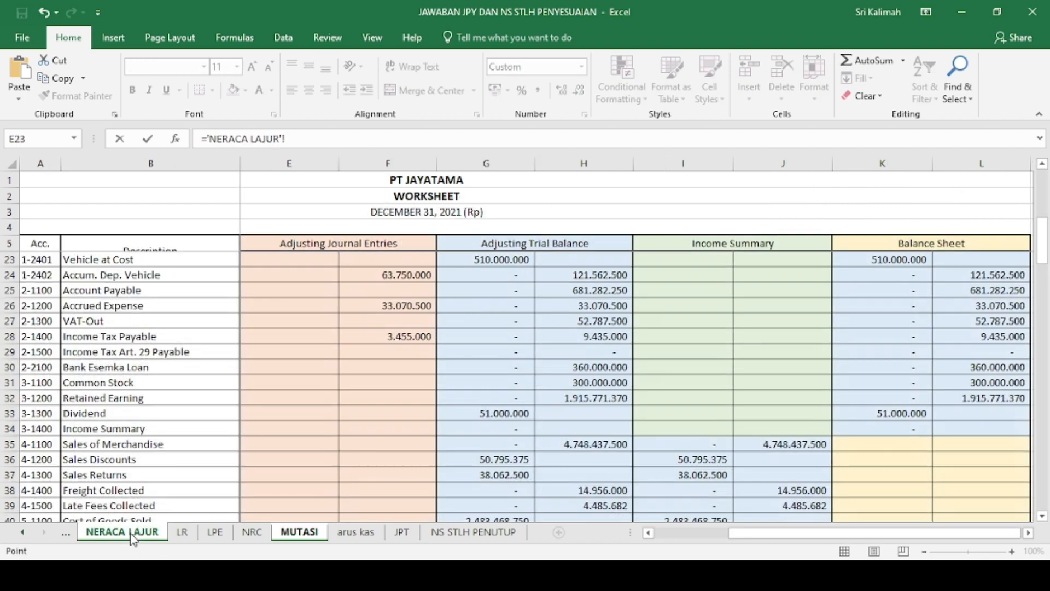
{"action": "scroll", "coordinate": [238, 372], "scroll_direction": "up", "scroll_amount": 3}
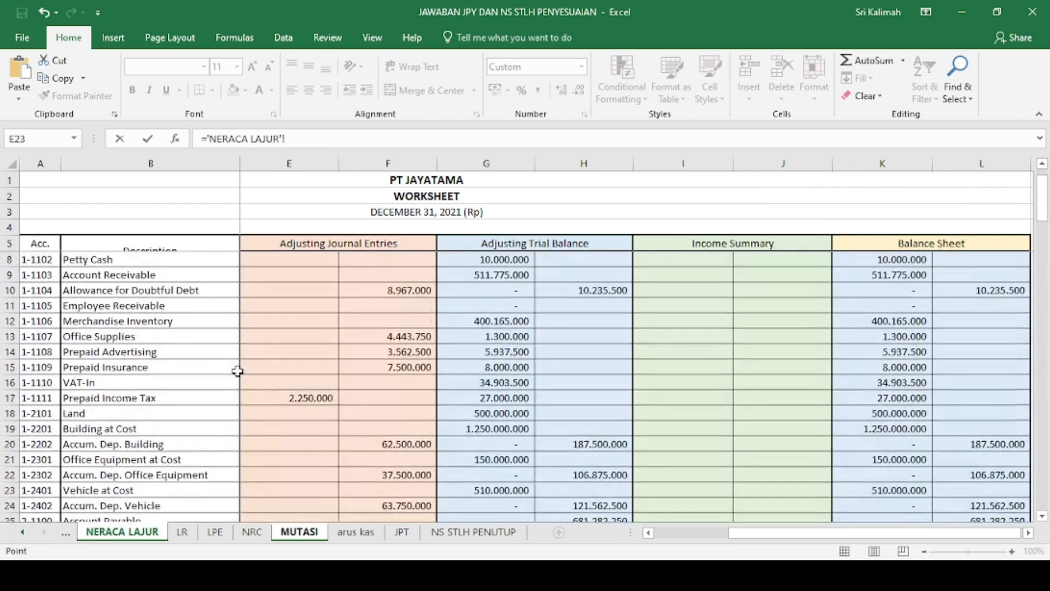
{"action": "left_click", "coordinate": [896, 321]}
{"action": "key", "text": "Return"}
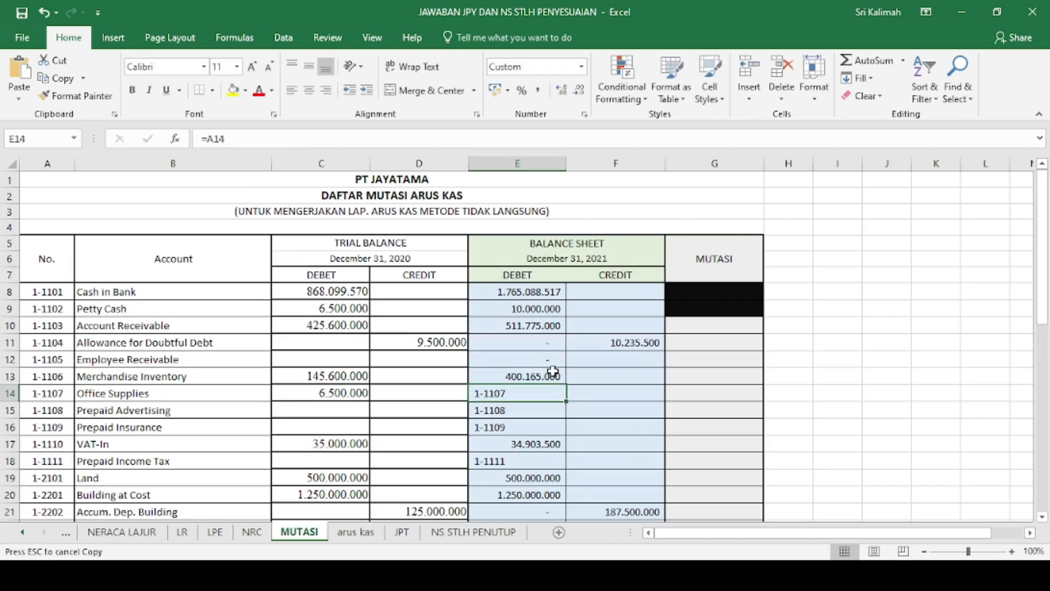
Fill the Merchandise Inventory link in E13 down through Office Supplies, Prepaid Advertising and Prepaid Insurance, ending at E16.
{"action": "key", "text": "Up"}
{"action": "key", "text": "ctrl+c"}
{"action": "left_click_drag", "start_coordinate": [569, 383], "coordinate": [568, 432]}
Try filling the VAT-In amount into E18, then link Prepaid Income Tax in E18 to NERACA LAJUR cell K17 instead.
{"action": "left_click", "coordinate": [532, 462]}
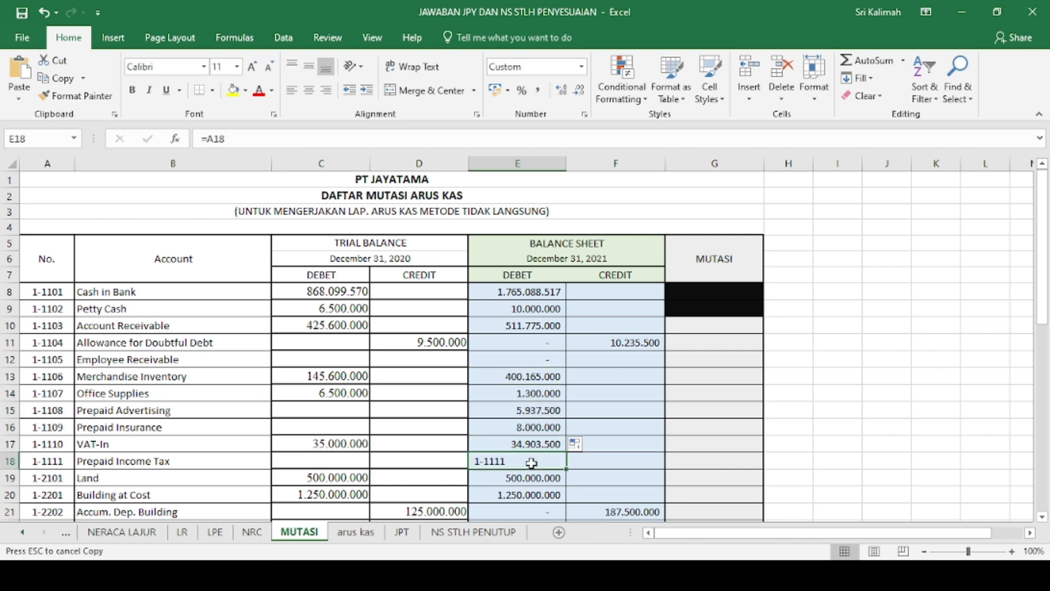
{"action": "left_click", "coordinate": [562, 443]}
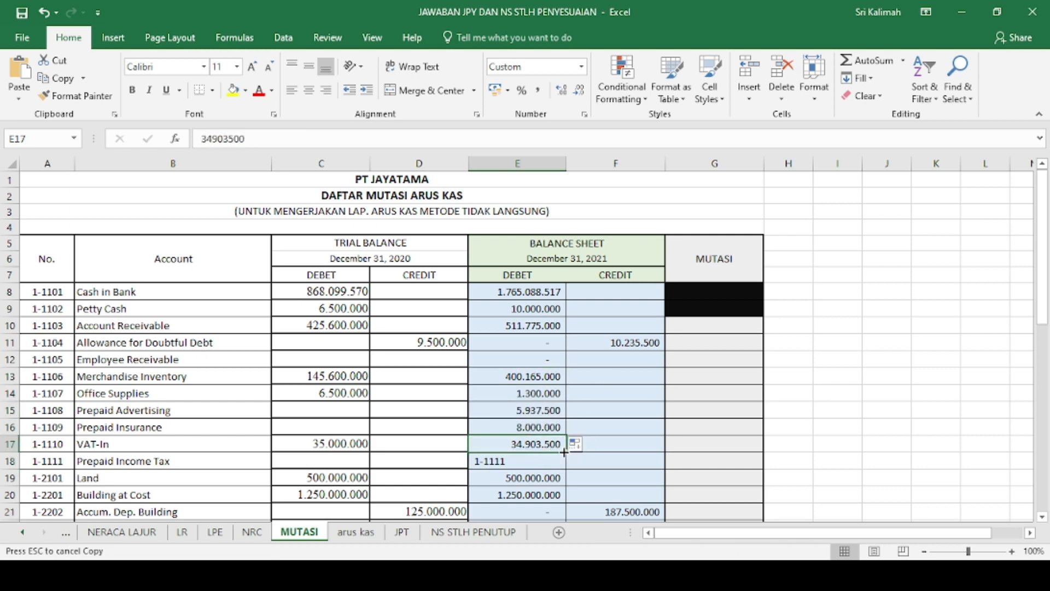
{"action": "left_click_drag", "start_coordinate": [567, 455], "coordinate": [566, 465]}
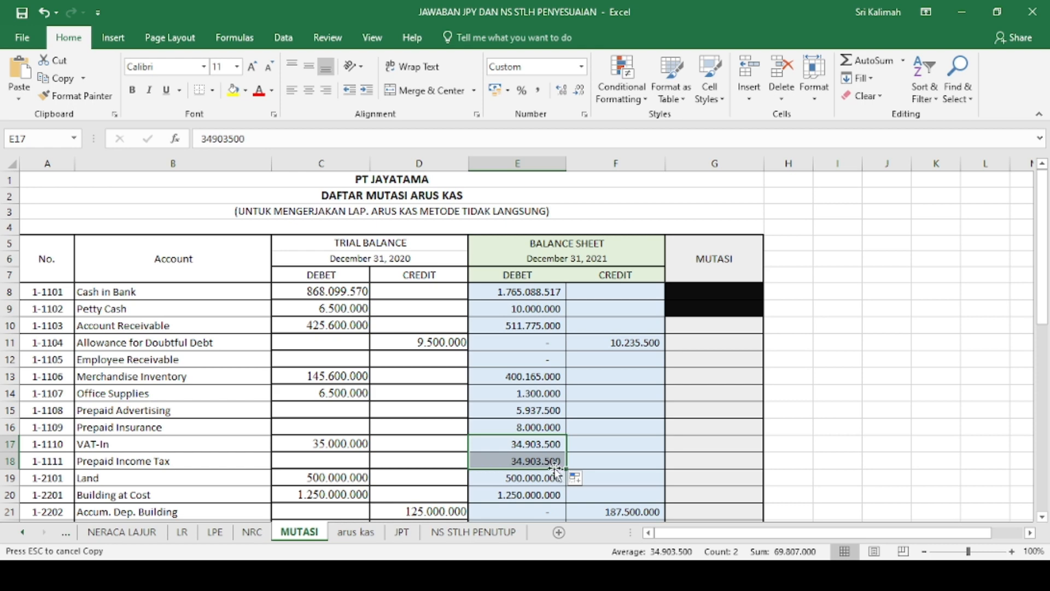
{"action": "left_click", "coordinate": [546, 462]}
{"action": "type", "text": "="}
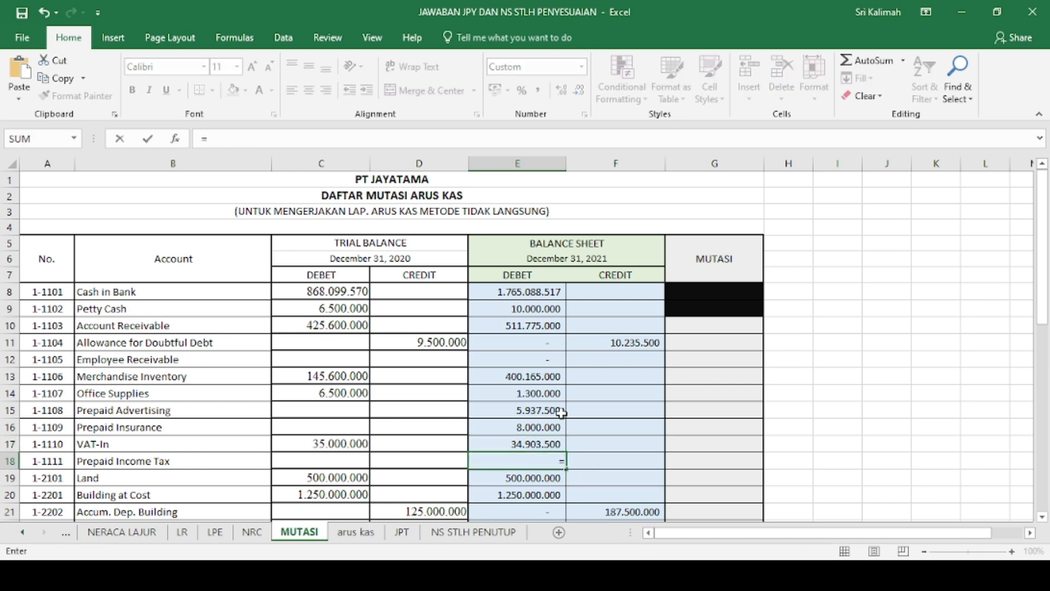
{"action": "left_click", "coordinate": [148, 533]}
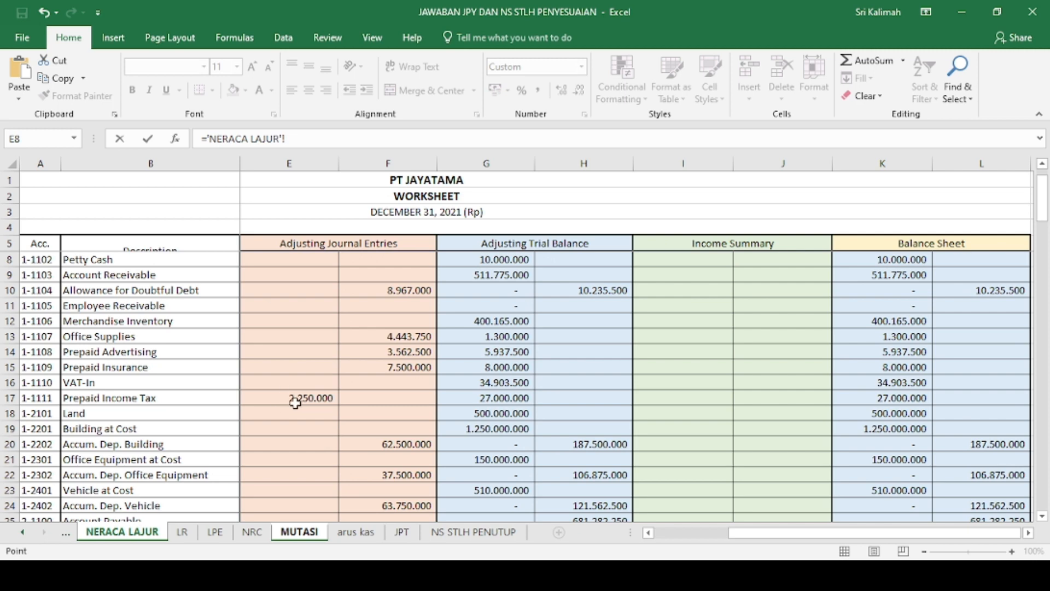
{"action": "left_click", "coordinate": [872, 396]}
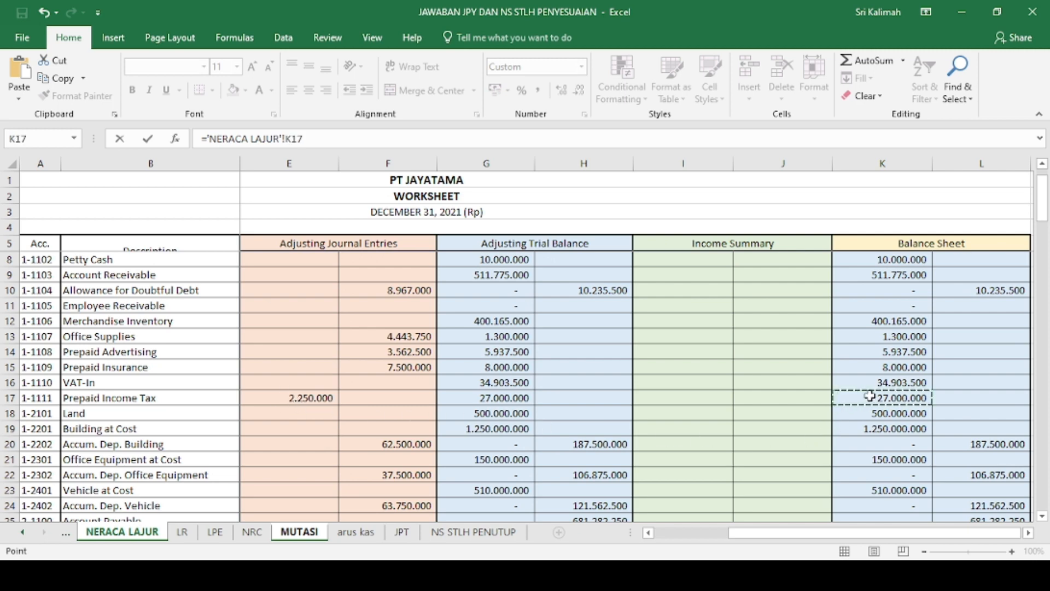
{"action": "key", "text": "Return"}
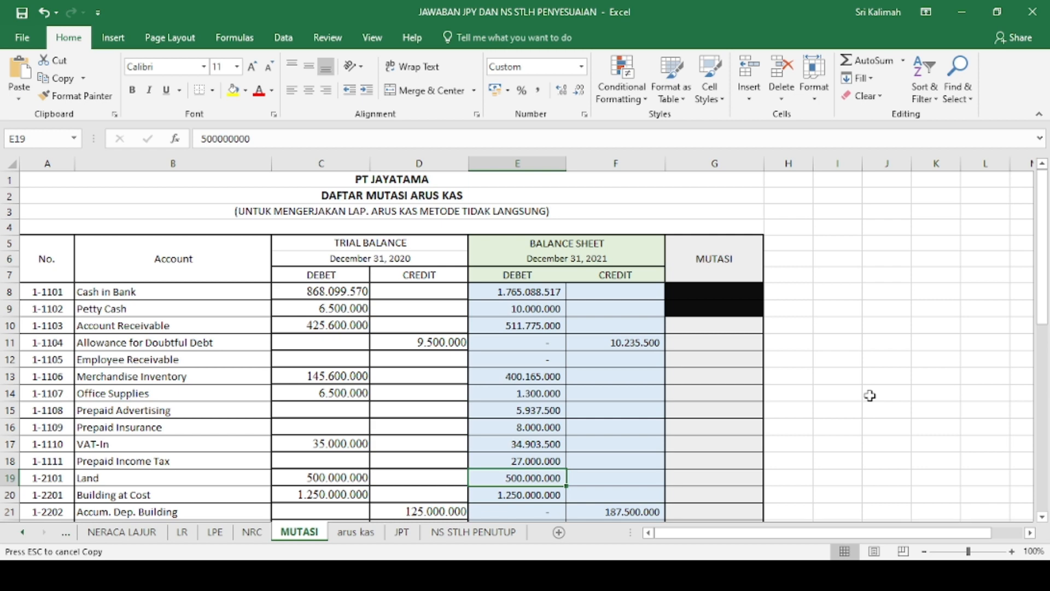
Try to link the Income Tax Art. 29 Payable credit in F30 of MUTASI to the Balance Sheet credit on NERACA LAJUR.
{"action": "left_click", "coordinate": [124, 532]}
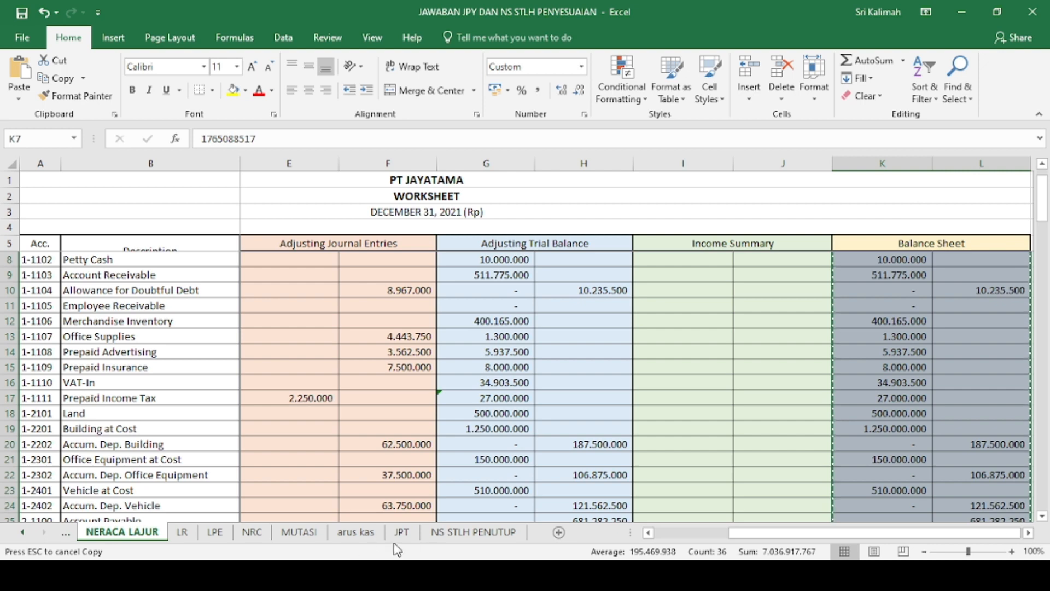
{"action": "left_click", "coordinate": [299, 533]}
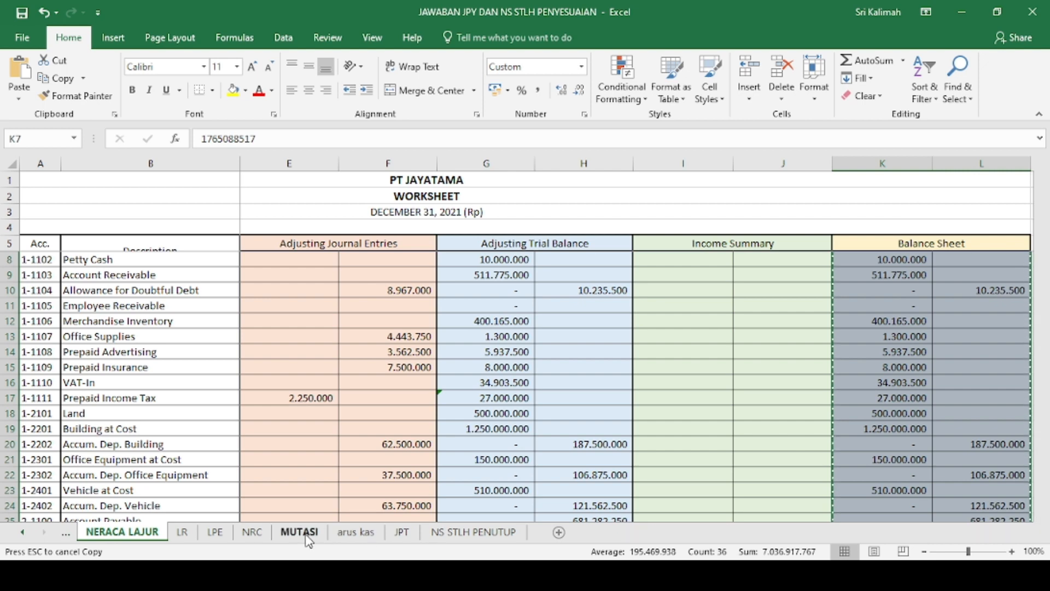
{"action": "scroll", "coordinate": [511, 460], "scroll_direction": "down", "scroll_amount": 4}
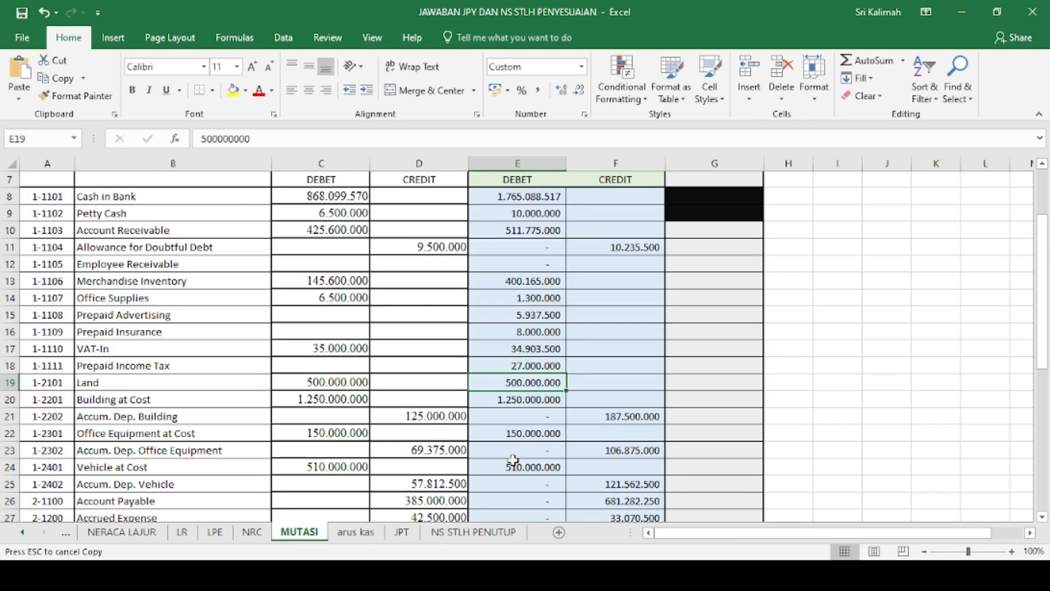
{"action": "left_click", "coordinate": [593, 469]}
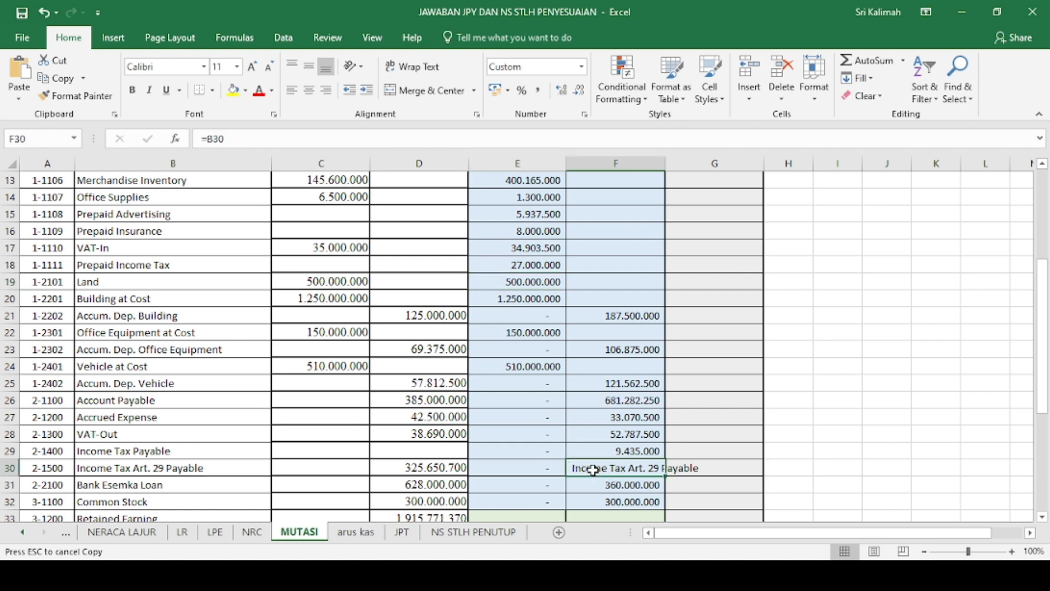
{"action": "type", "text": "="}
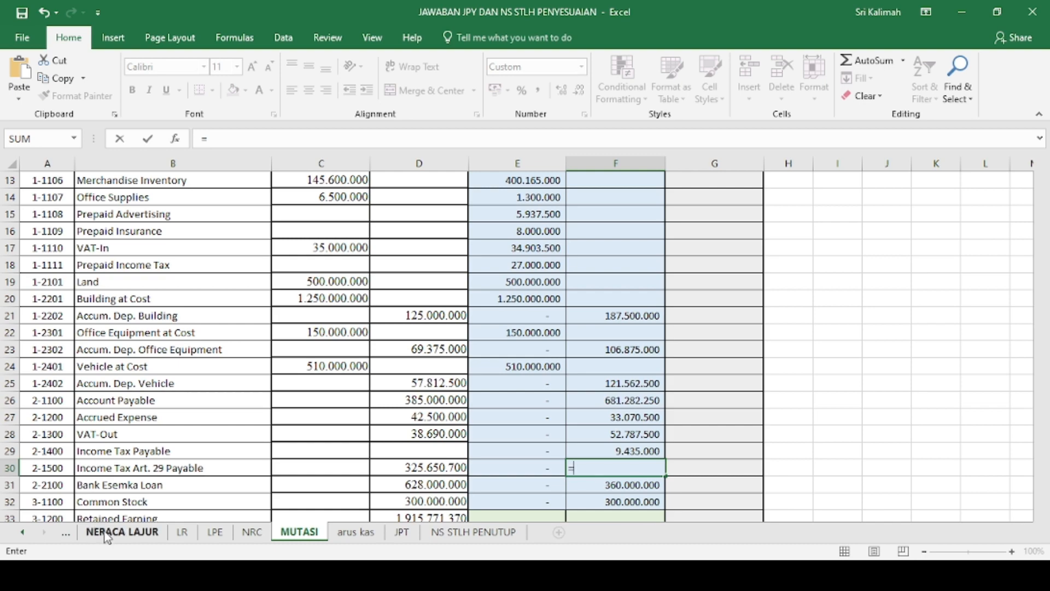
{"action": "left_click", "coordinate": [121, 532]}
{"action": "scroll", "coordinate": [857, 480], "scroll_direction": "down", "scroll_amount": 3}
{"action": "scroll", "coordinate": [857, 481], "scroll_direction": "down", "scroll_amount": 1}
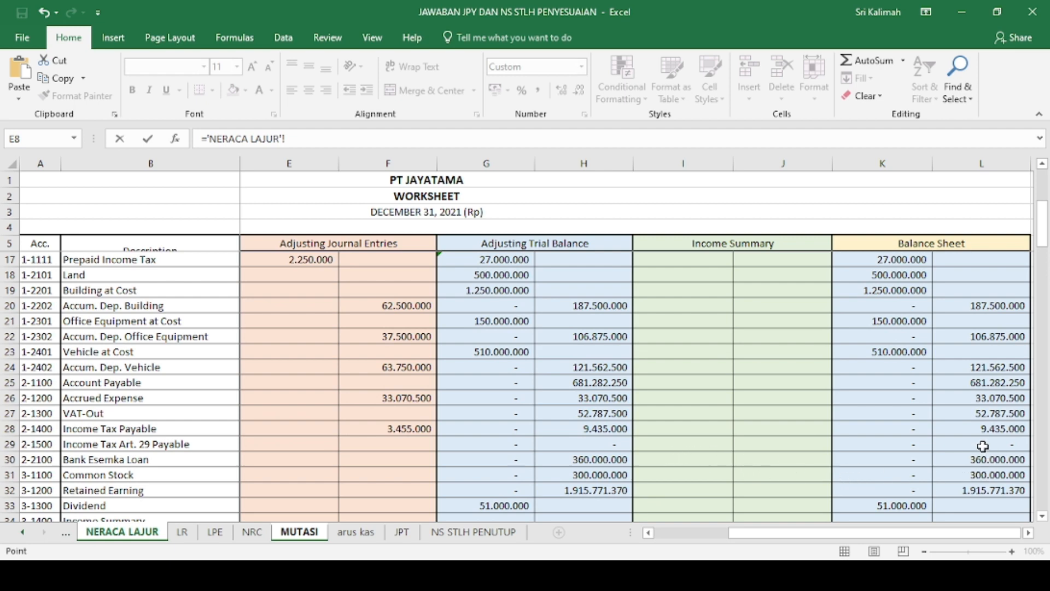
Examine the before-tax and after-tax worksheets on NERACA LAJUR for the Income Tax Art. 29 Payable balance.
{"action": "scroll", "coordinate": [957, 435], "scroll_direction": "down", "scroll_amount": 5}
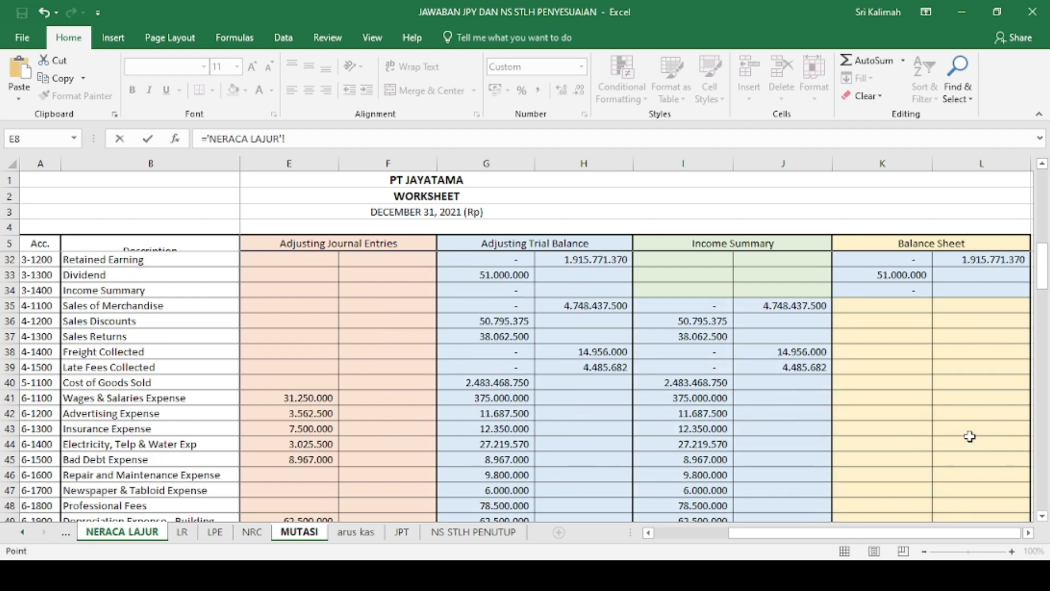
{"action": "scroll", "coordinate": [968, 436], "scroll_direction": "up", "scroll_amount": 6}
{"action": "scroll", "coordinate": [969, 436], "scroll_direction": "down", "scroll_amount": 12}
{"action": "scroll", "coordinate": [969, 436], "scroll_direction": "up", "scroll_amount": 7}
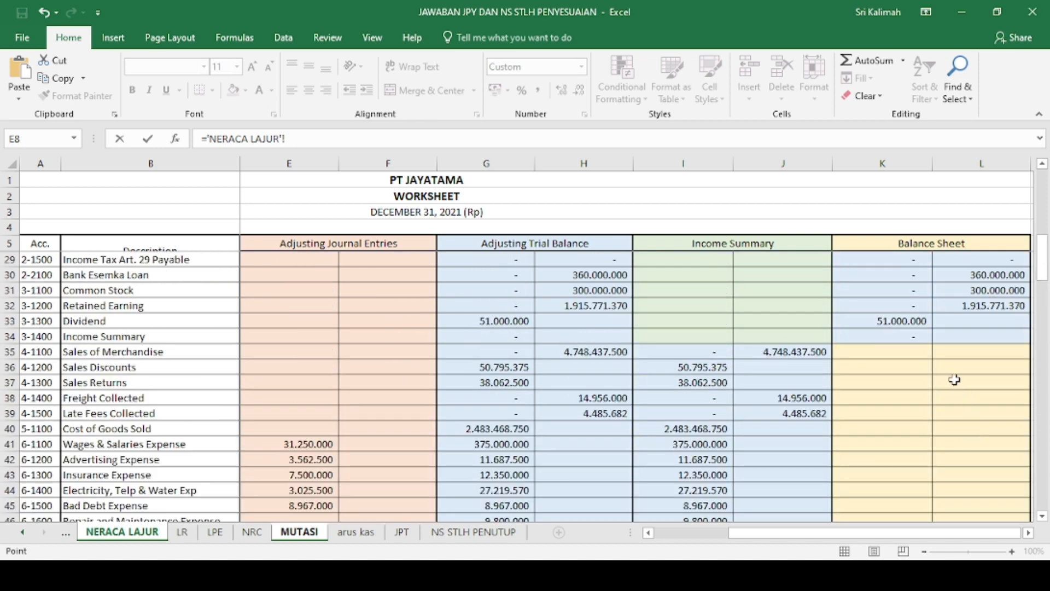
{"action": "scroll", "coordinate": [955, 379], "scroll_direction": "down", "scroll_amount": 13}
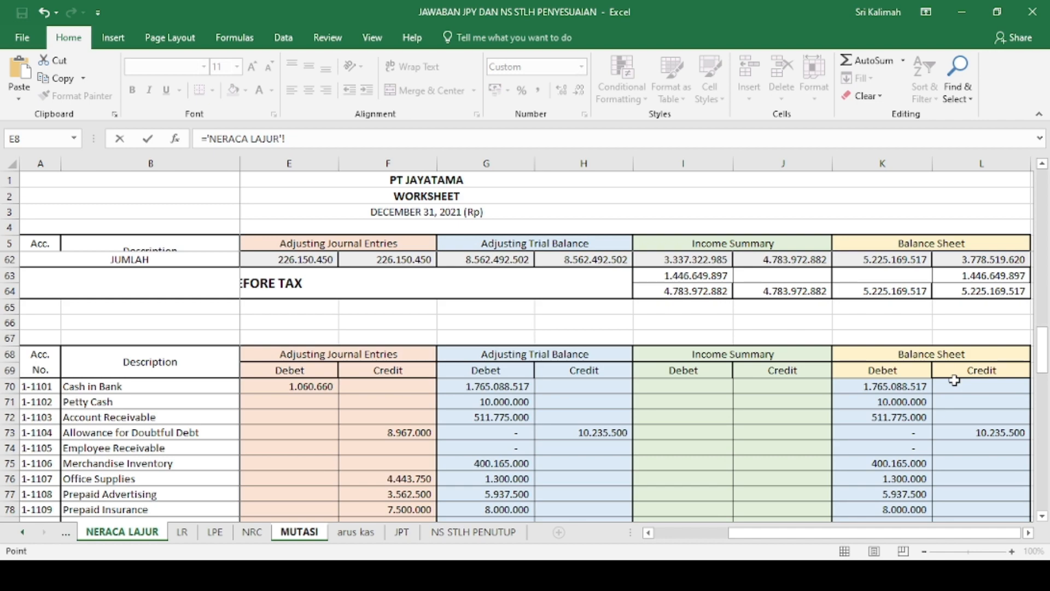
{"action": "scroll", "coordinate": [956, 383], "scroll_direction": "down", "scroll_amount": 2}
{"action": "scroll", "coordinate": [978, 449], "scroll_direction": "down", "scroll_amount": 2}
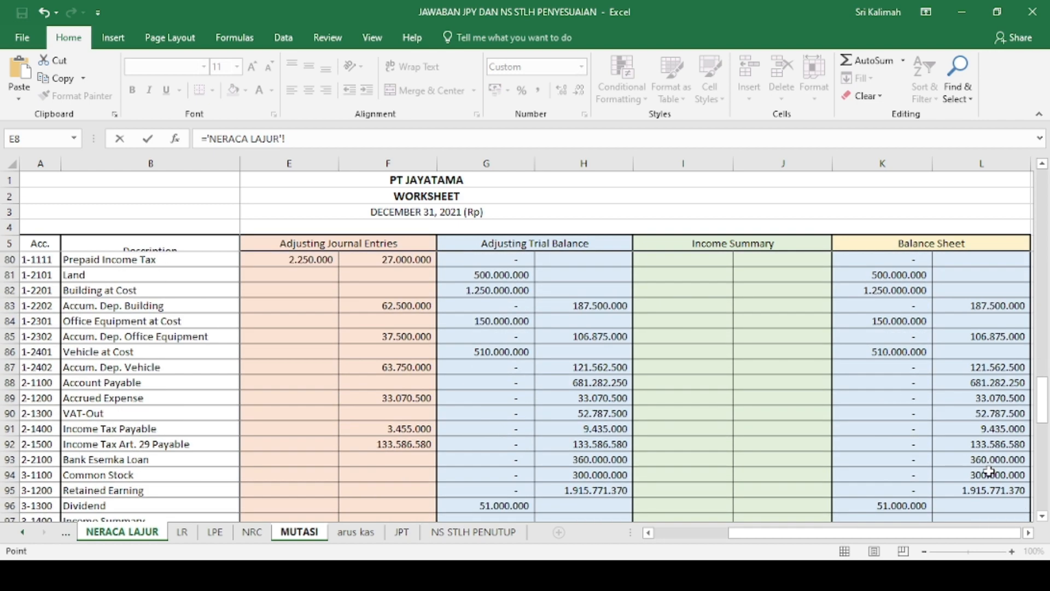
{"action": "scroll", "coordinate": [974, 435], "scroll_direction": "up", "scroll_amount": 6}
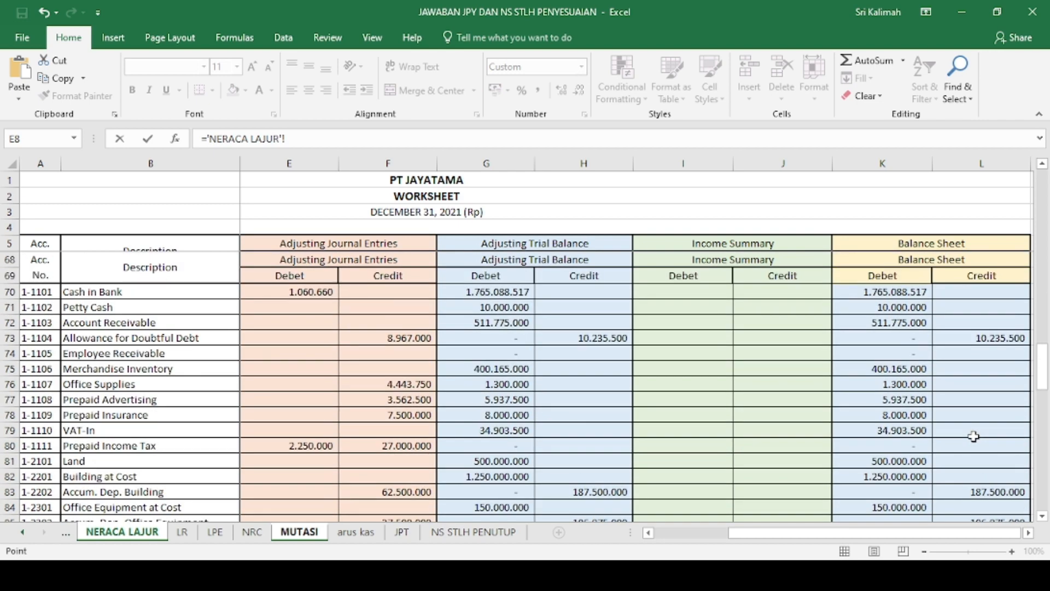
{"action": "scroll", "coordinate": [974, 436], "scroll_direction": "down", "scroll_amount": 2}
{"action": "left_click", "coordinate": [290, 531], "text": "ctrl"}
{"action": "left_click", "coordinate": [216, 532], "text": "ctrl"}
{"action": "left_click", "coordinate": [301, 533]}
{"action": "left_click", "coordinate": [460, 419]}
{"action": "scroll", "coordinate": [465, 413], "scroll_direction": "up", "scroll_amount": 4}
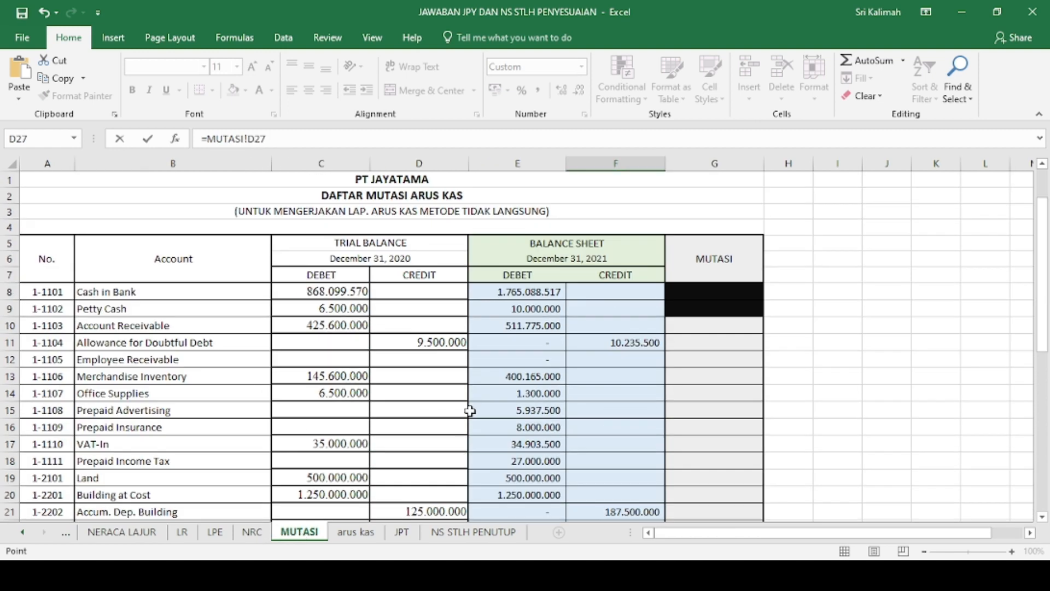
{"action": "left_click", "coordinate": [515, 291]}
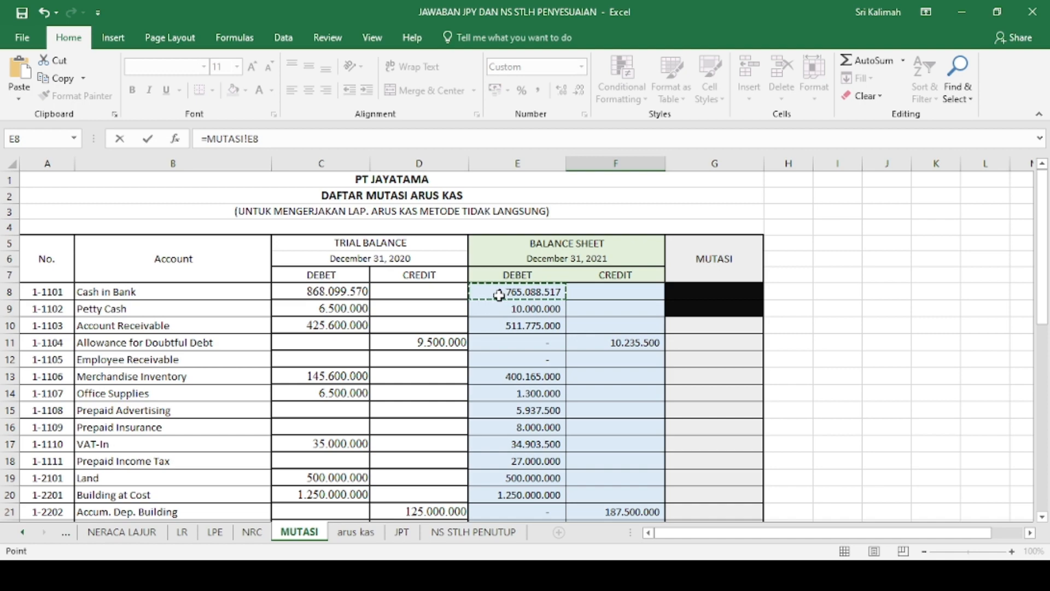
{"action": "scroll", "coordinate": [498, 296], "scroll_direction": "down", "scroll_amount": 1}
{"action": "key", "text": "Escape"}
Clear all December 31, 2021 debit and credit amounts from E8 downward in columns E and F of the MUTASI sheet.
{"action": "scroll", "coordinate": [529, 325], "scroll_direction": "up", "scroll_amount": 3}
{"action": "left_click_drag", "start_coordinate": [520, 277], "coordinate": [621, 469]}
{"action": "key", "text": "Delete"}
{"action": "scroll", "coordinate": [622, 469], "scroll_direction": "up", "scroll_amount": 5}
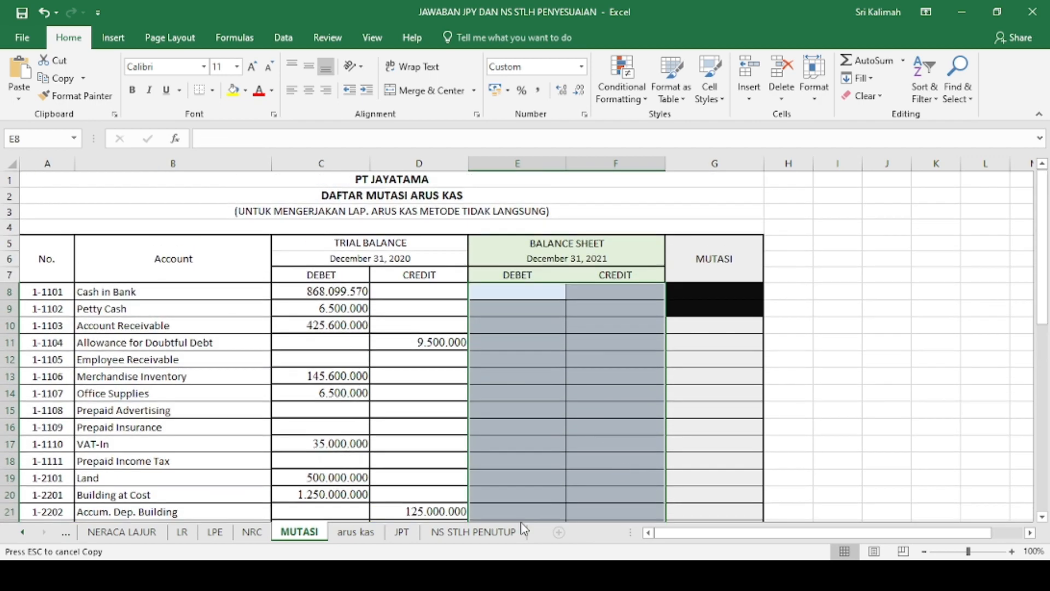
Compare the before-tax and after-tax worksheets on the NERACA LAJUR sheet, including their JUMLAH rows and the start of the after-tax accounts.
{"action": "left_click", "coordinate": [122, 532]}
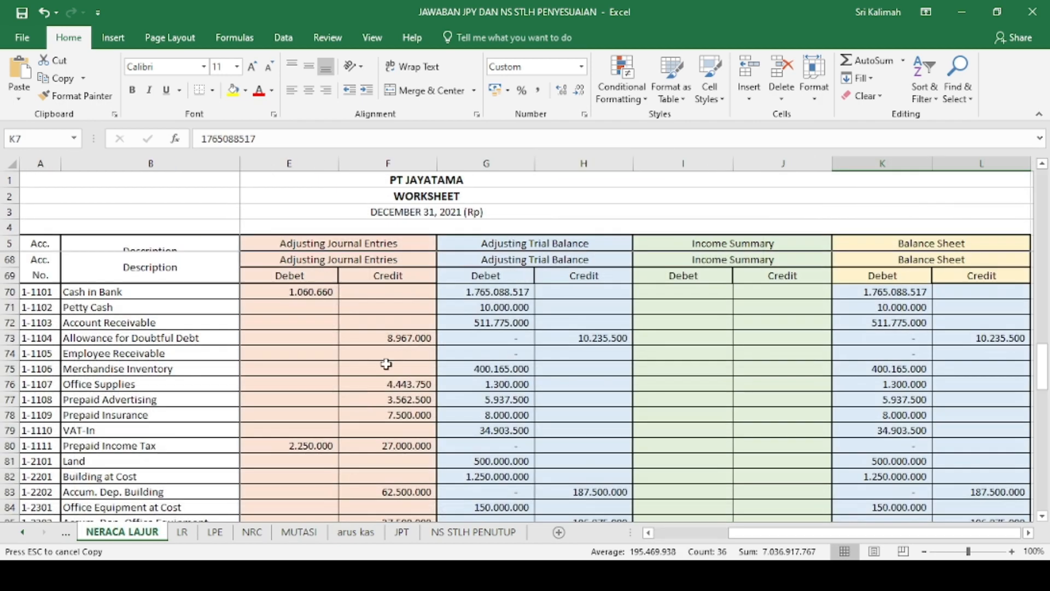
{"action": "scroll", "coordinate": [402, 344], "scroll_direction": "down", "scroll_amount": 20}
{"action": "scroll", "coordinate": [402, 343], "scroll_direction": "down", "scroll_amount": 15}
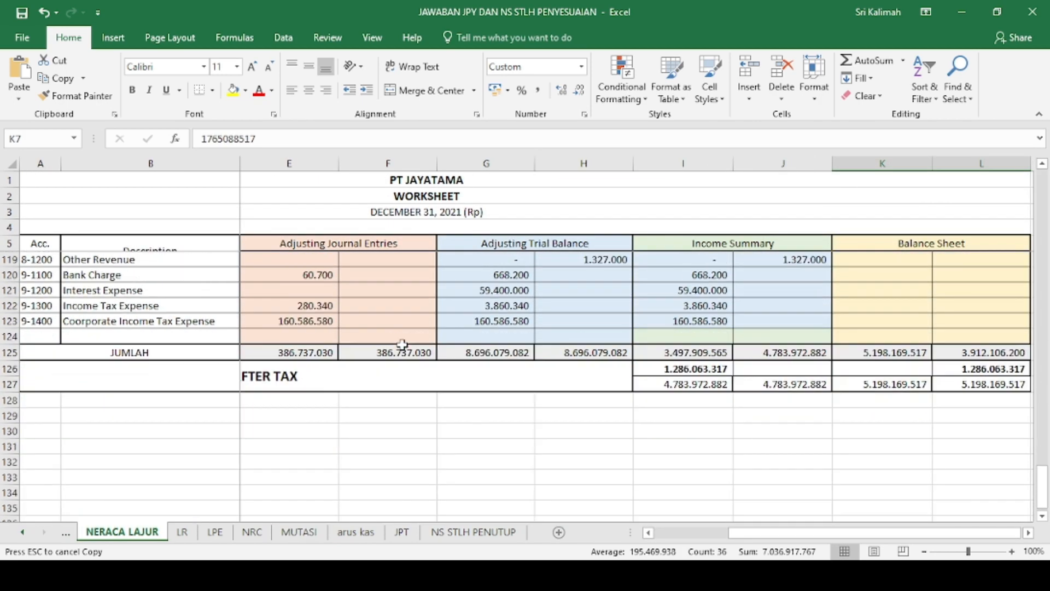
{"action": "scroll", "coordinate": [402, 344], "scroll_direction": "up", "scroll_amount": 20}
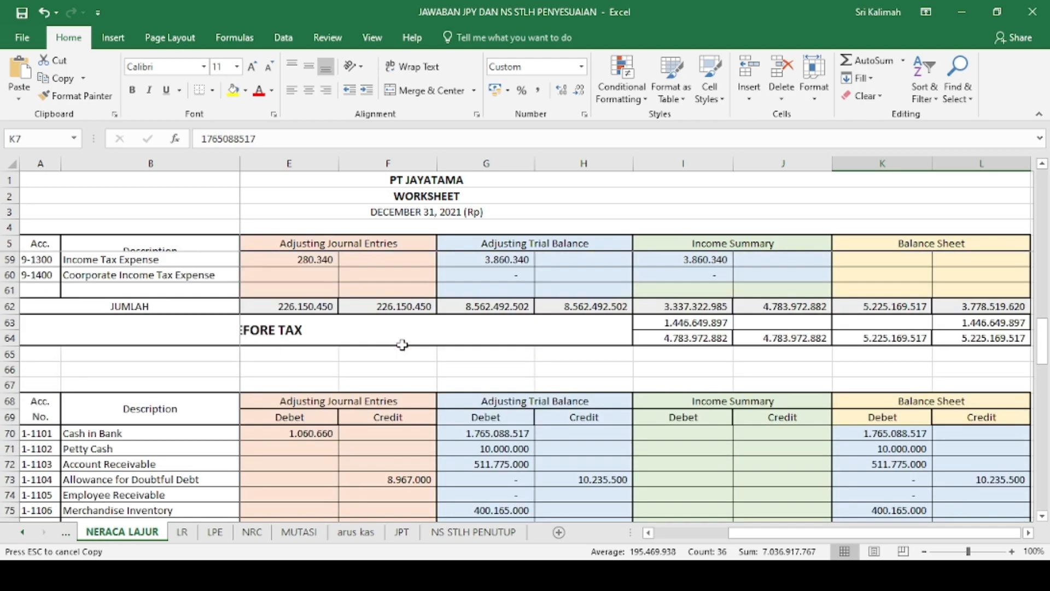
{"action": "scroll", "coordinate": [402, 344], "scroll_direction": "down", "scroll_amount": 1}
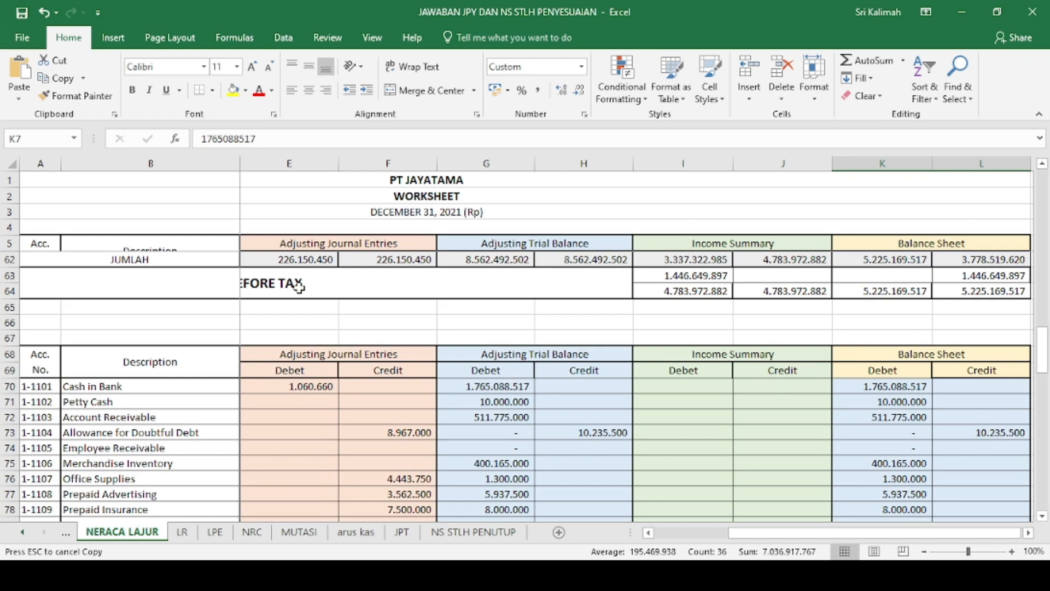
{"action": "scroll", "coordinate": [336, 337], "scroll_direction": "down", "scroll_amount": 2}
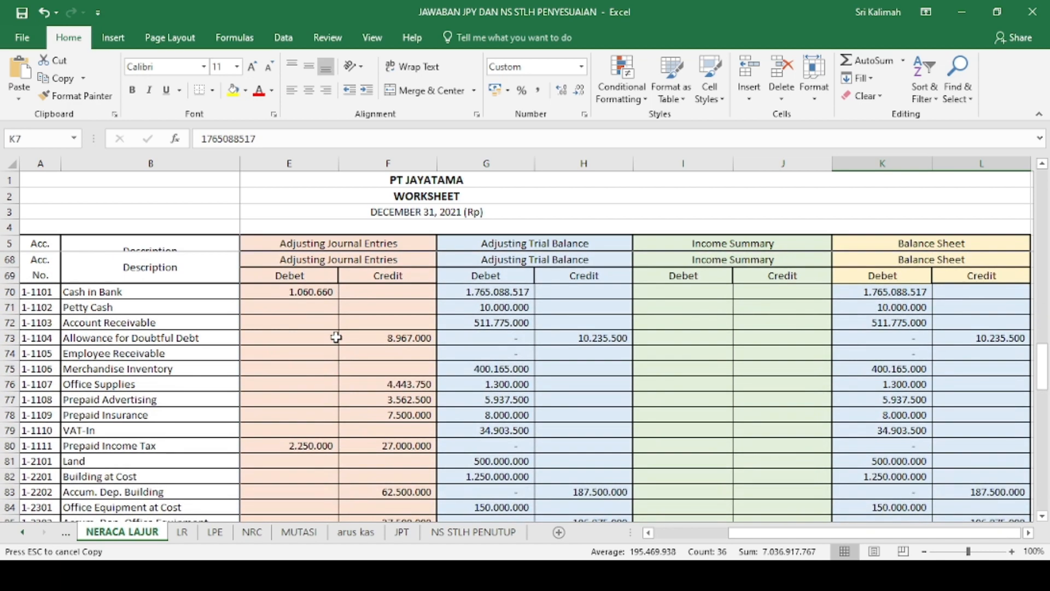
{"action": "scroll", "coordinate": [335, 337], "scroll_direction": "down", "scroll_amount": 15}
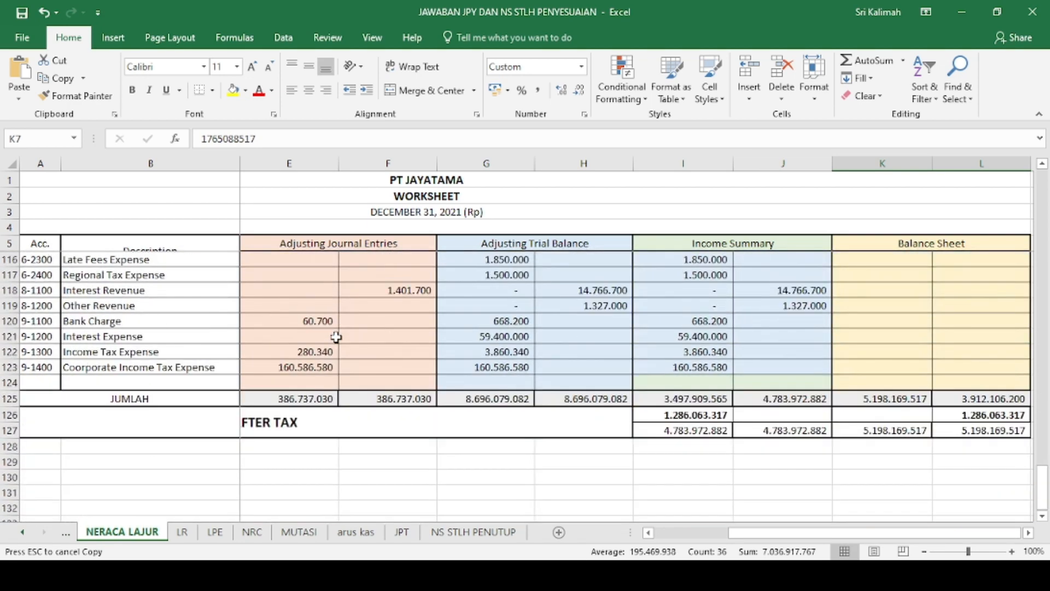
{"action": "scroll", "coordinate": [335, 337], "scroll_direction": "up", "scroll_amount": 16}
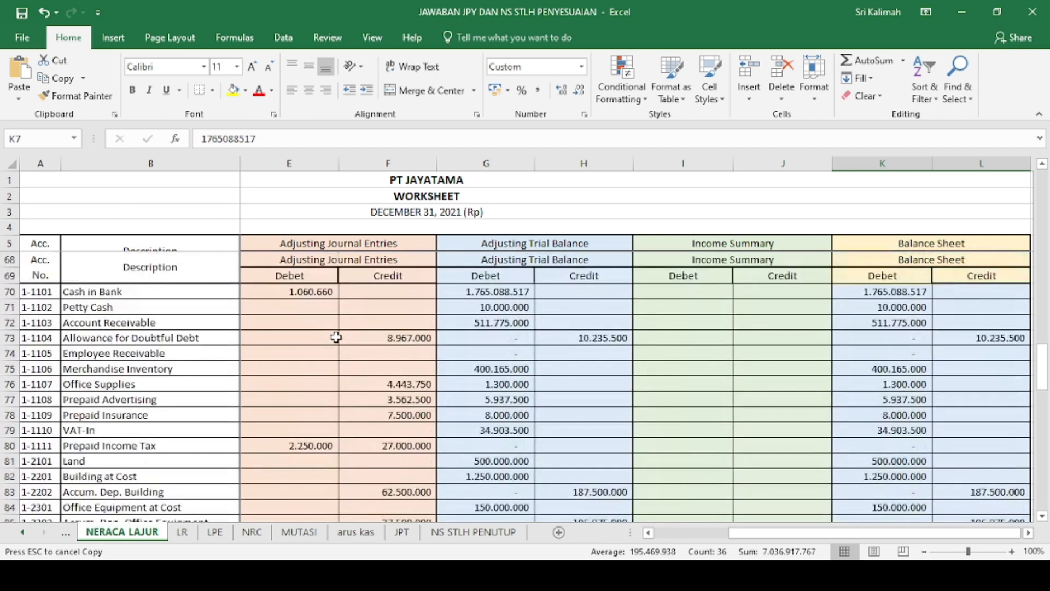
{"action": "scroll", "coordinate": [336, 337], "scroll_direction": "up", "scroll_amount": 1}
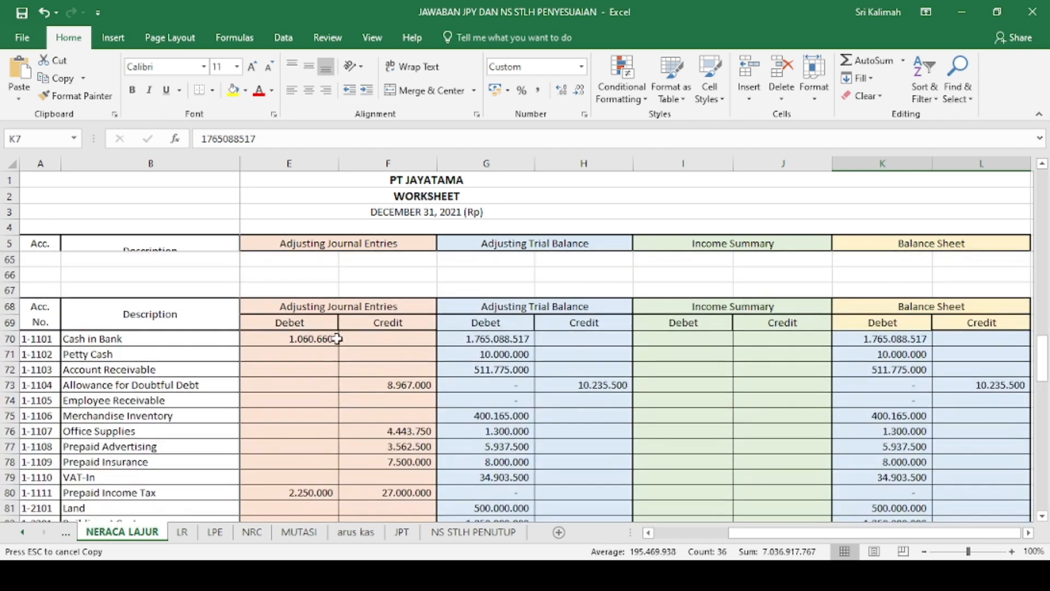
Copy the after-tax Balance Sheet debit and credit amounts in K70:L95 of NERACA LAJUR into the MUTASI sheet starting at E8.
{"action": "left_click", "coordinate": [878, 339]}
{"action": "scroll", "coordinate": [881, 361], "scroll_direction": "down", "scroll_amount": 4}
{"action": "scroll", "coordinate": [881, 361], "scroll_direction": "down", "scroll_amount": 2}
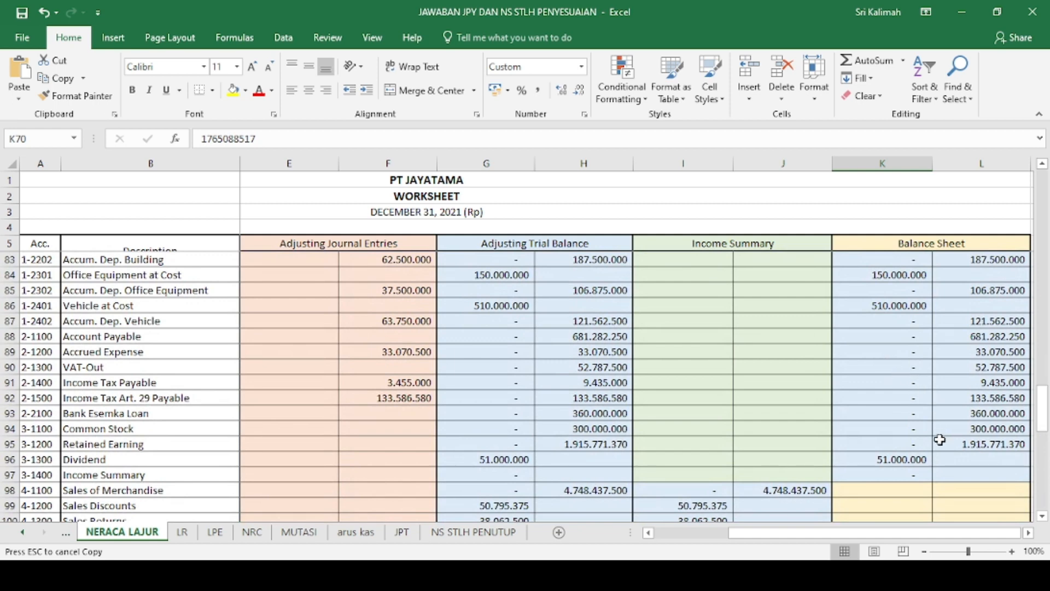
{"action": "left_click", "coordinate": [982, 447], "text": "shift"}
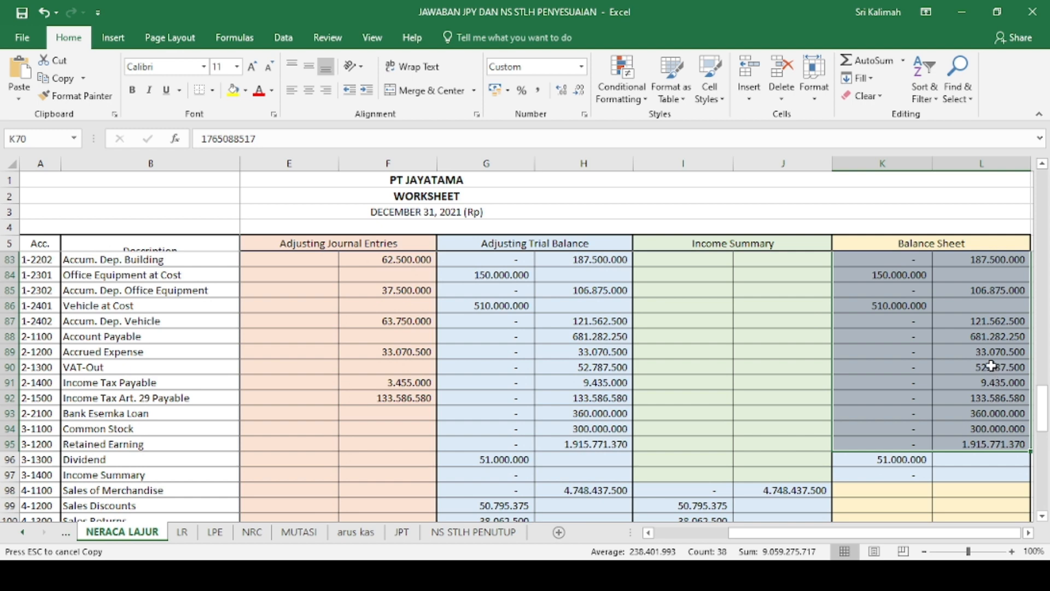
{"action": "key", "text": "ctrl+c"}
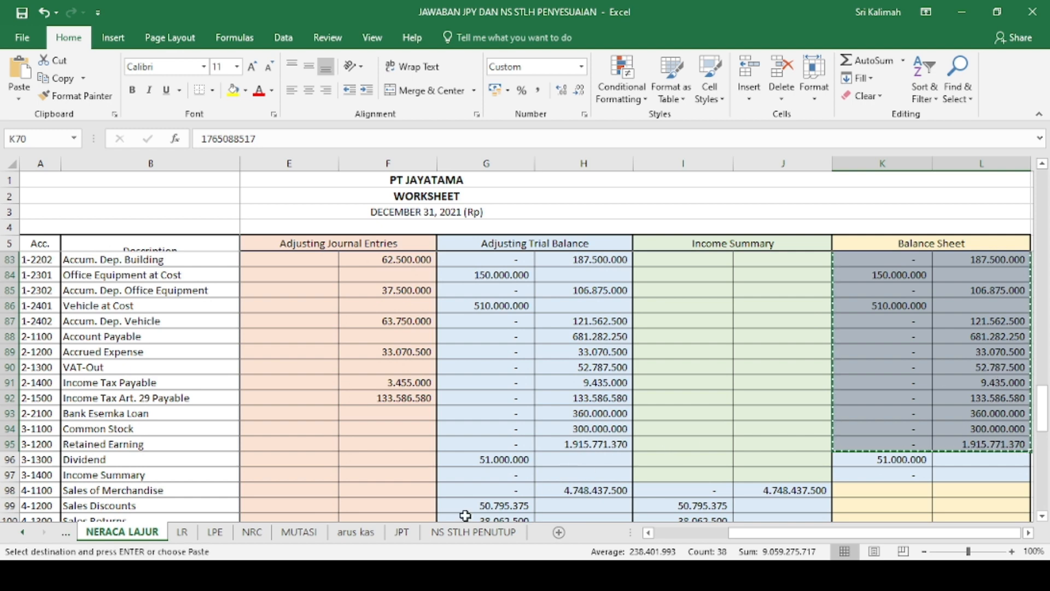
{"action": "left_click", "coordinate": [299, 531]}
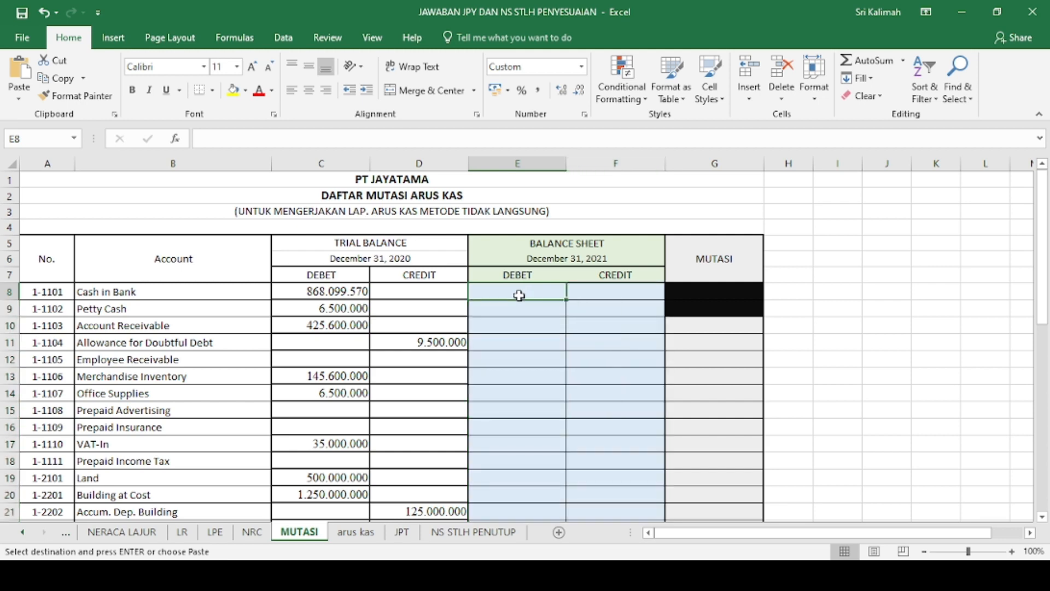
{"action": "key", "text": "ctrl+v"}
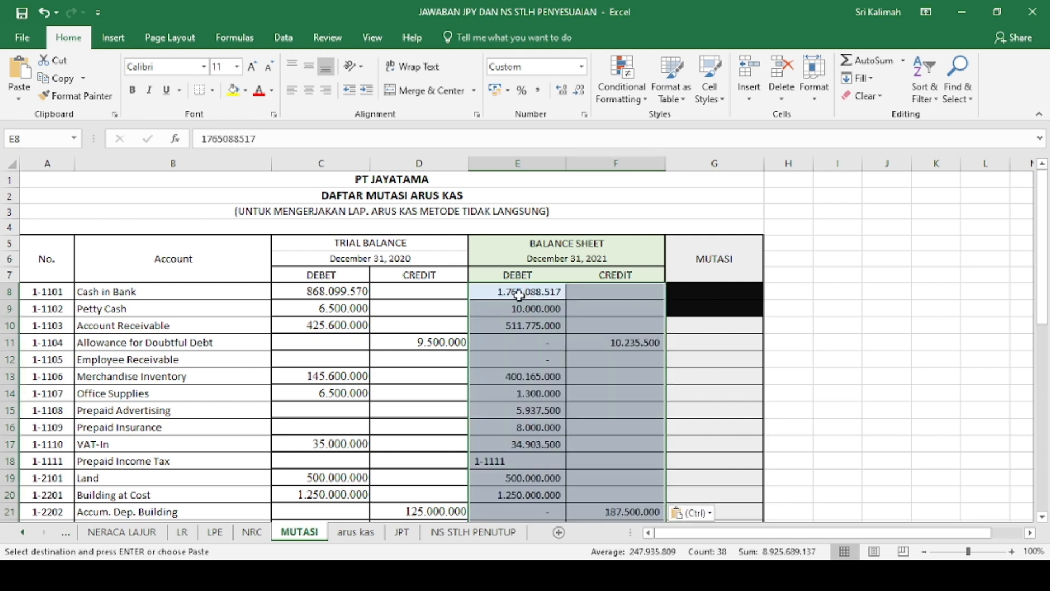
Replace the Prepaid Income Tax debit in E18 of MUTASI with a link to the after-tax Balance Sheet debit in NERACA LAJUR K80.
{"action": "left_click", "coordinate": [558, 449]}
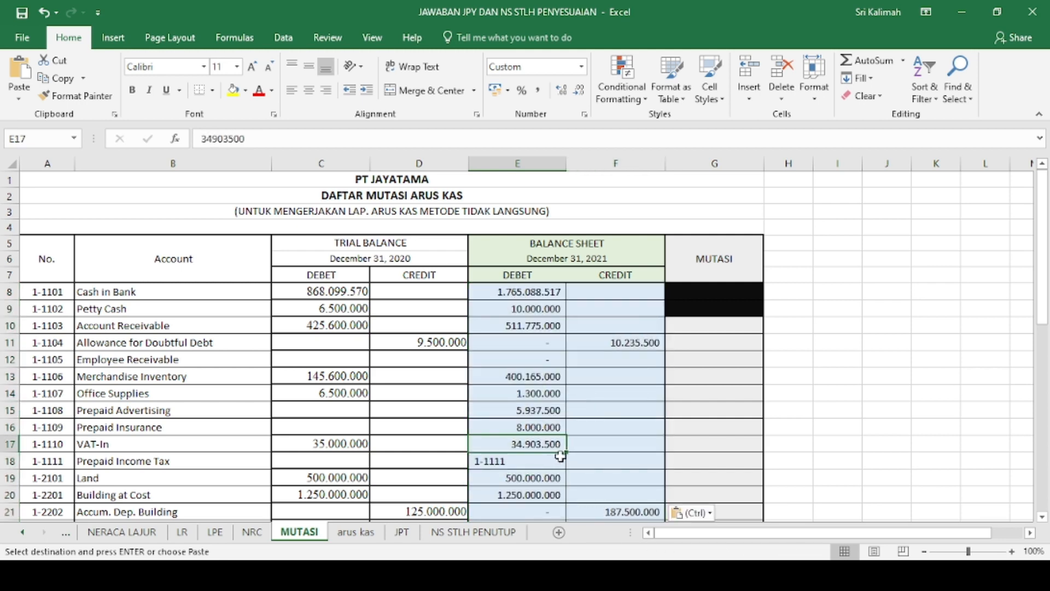
{"action": "left_click_drag", "start_coordinate": [566, 452], "coordinate": [563, 465]}
{"action": "left_click", "coordinate": [529, 462]}
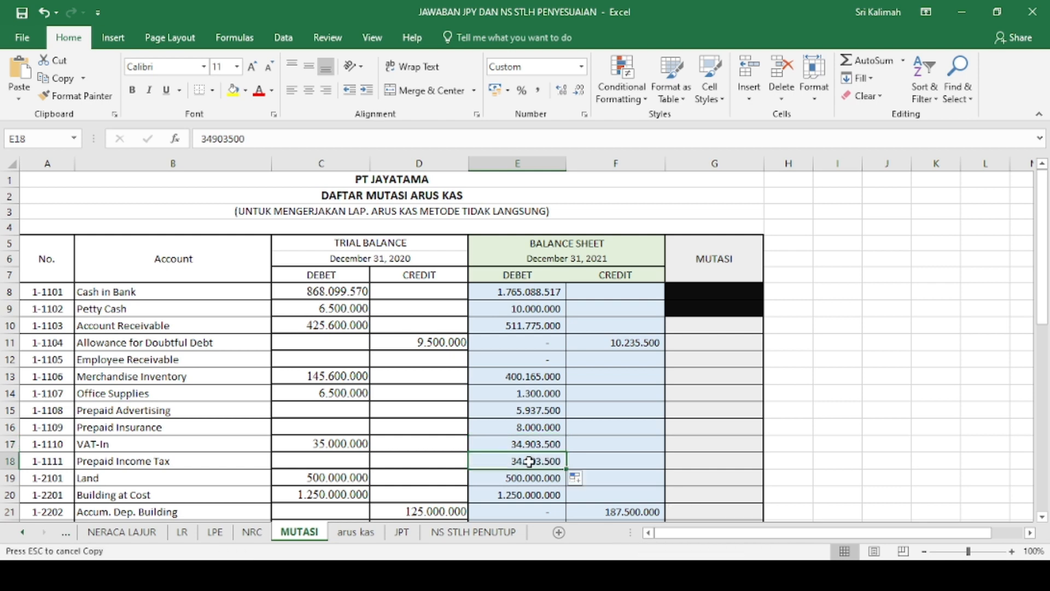
{"action": "type", "text": "="}
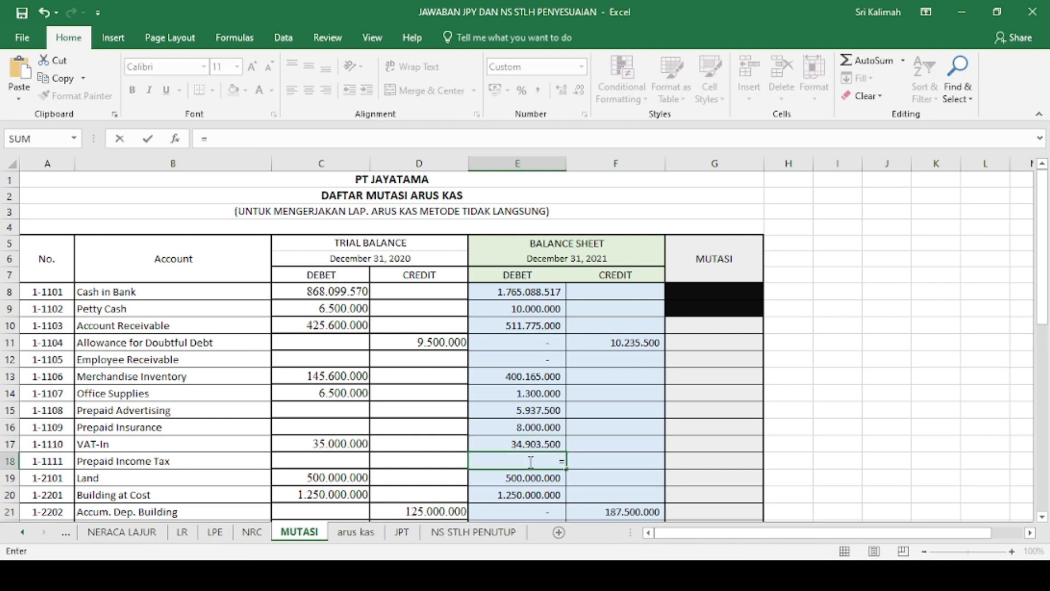
{"action": "left_click", "coordinate": [141, 537]}
{"action": "left_click", "coordinate": [874, 437]}
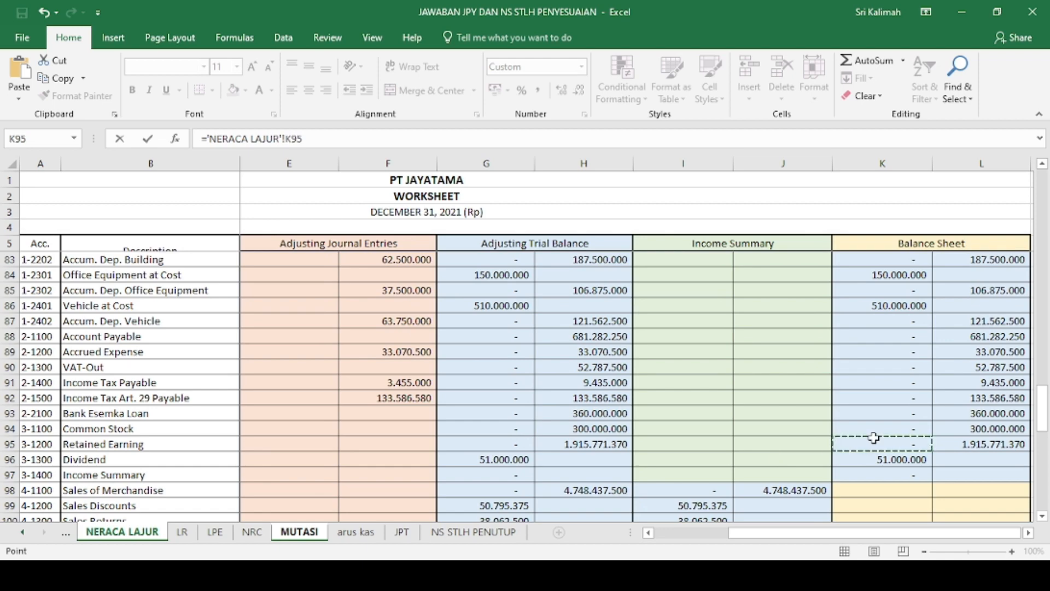
{"action": "scroll", "coordinate": [874, 437], "scroll_direction": "up", "scroll_amount": 1}
{"action": "scroll", "coordinate": [874, 437], "scroll_direction": "up", "scroll_amount": 2}
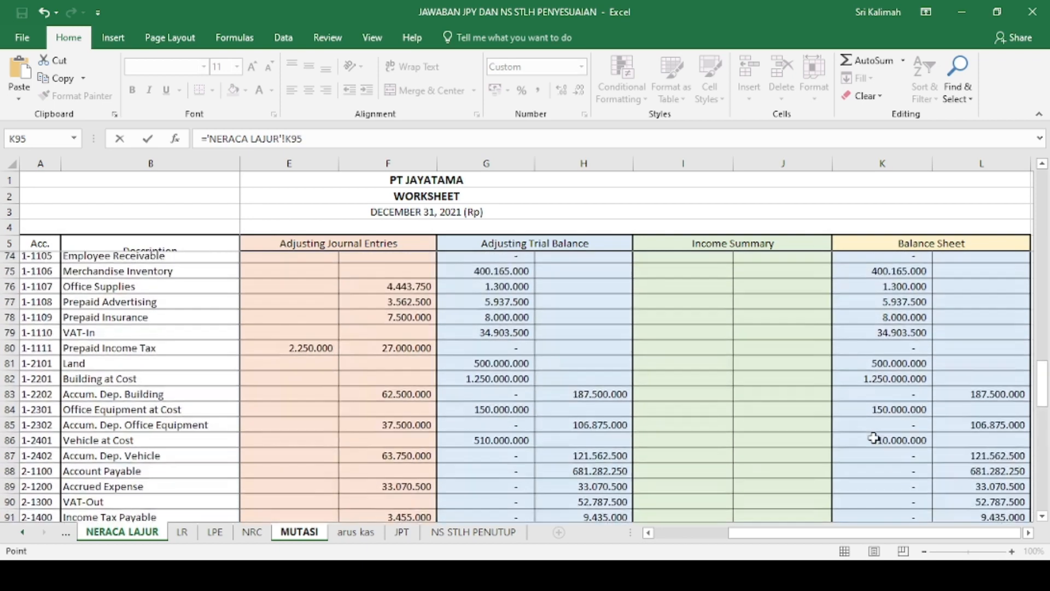
{"action": "left_click", "coordinate": [910, 366]}
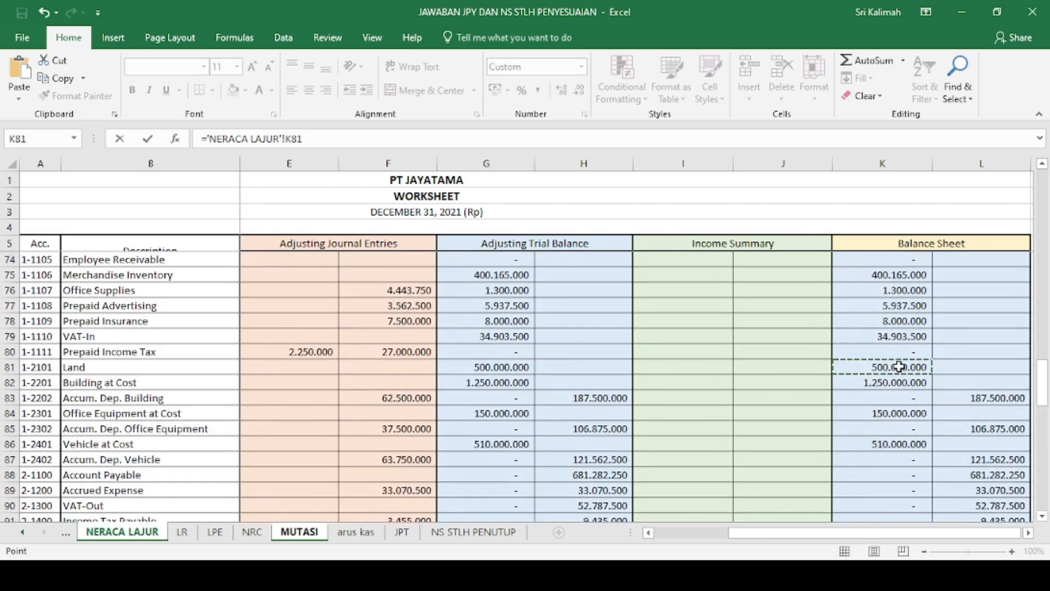
{"action": "left_click", "coordinate": [904, 351]}
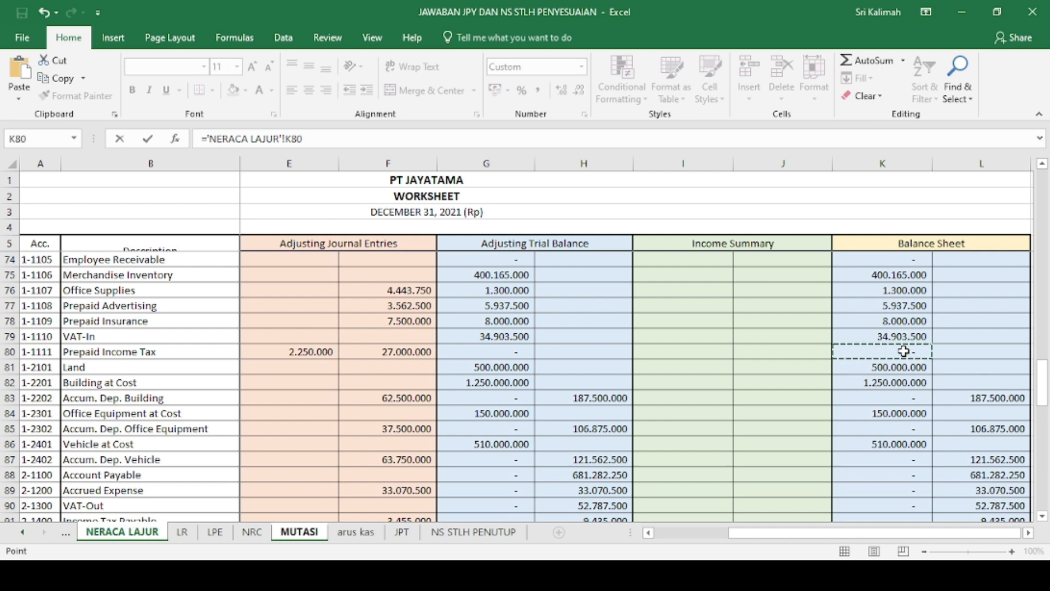
{"action": "key", "text": "Return"}
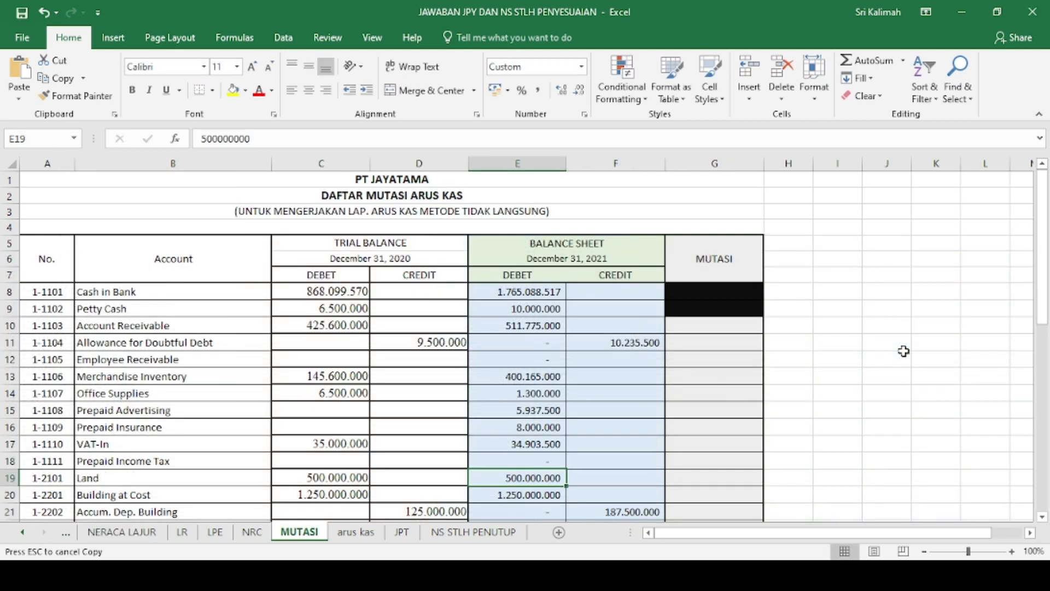
Link the Income Tax Art. 29 Payable credit in F30 of MUTASI to the after-tax Balance Sheet credit in NERACA LAJUR L92.
{"action": "left_click", "coordinate": [138, 532]}
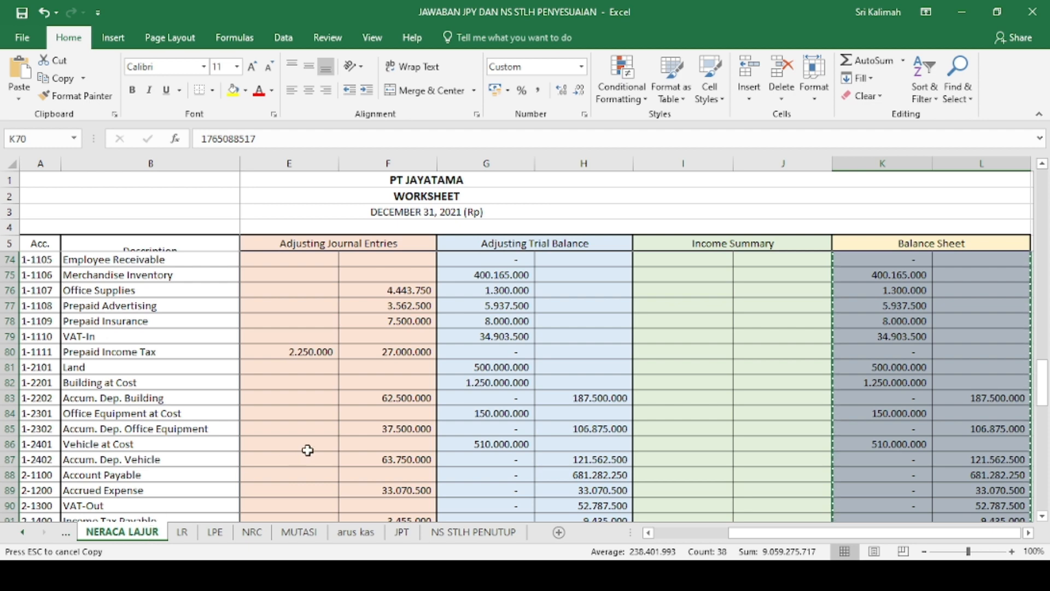
{"action": "left_click", "coordinate": [299, 532]}
{"action": "left_click", "coordinate": [535, 392]}
{"action": "scroll", "coordinate": [538, 417], "scroll_direction": "down", "scroll_amount": 3}
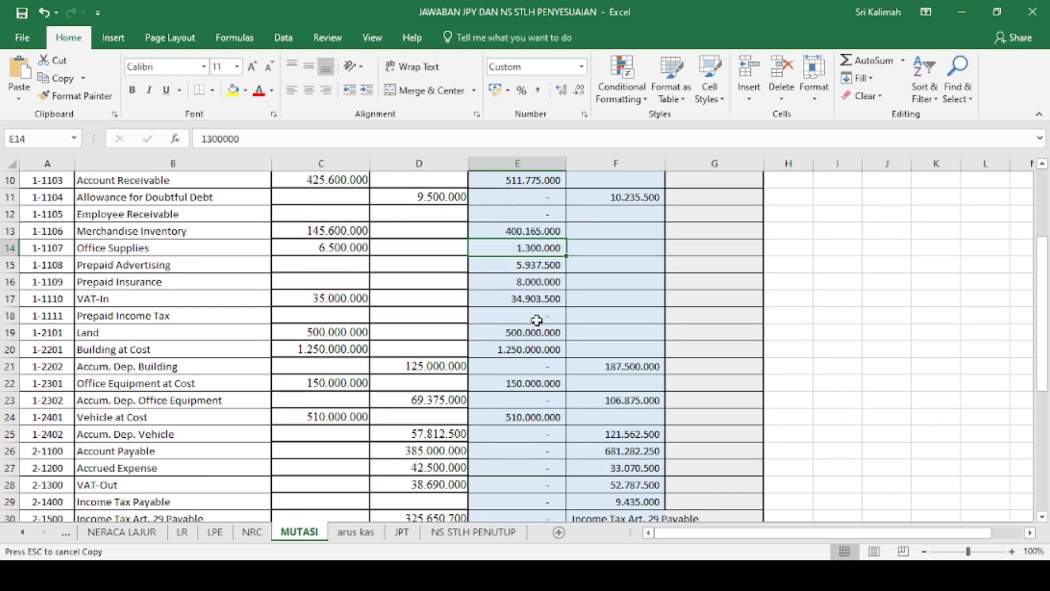
{"action": "scroll", "coordinate": [602, 448], "scroll_direction": "down", "scroll_amount": 2}
{"action": "left_click", "coordinate": [602, 416]}
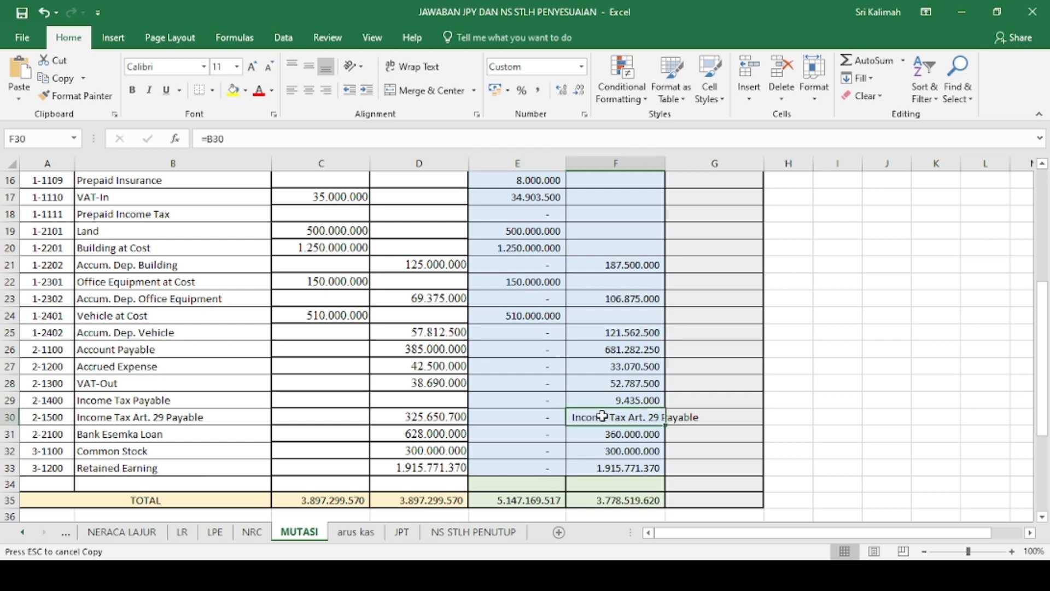
{"action": "type", "text": "="}
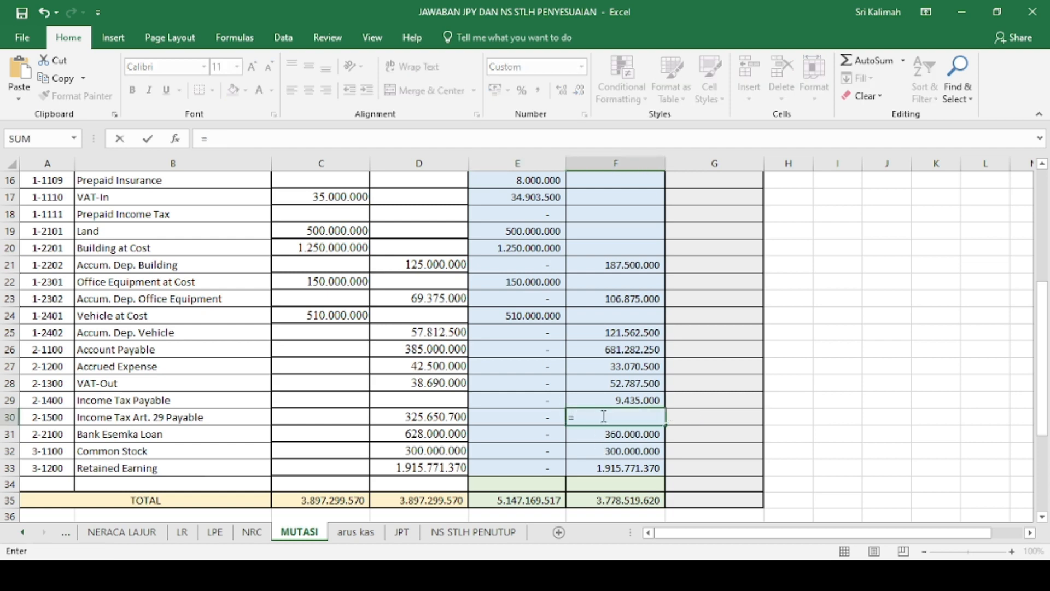
{"action": "left_click", "coordinate": [109, 535]}
{"action": "scroll", "coordinate": [566, 402], "scroll_direction": "down", "scroll_amount": 3}
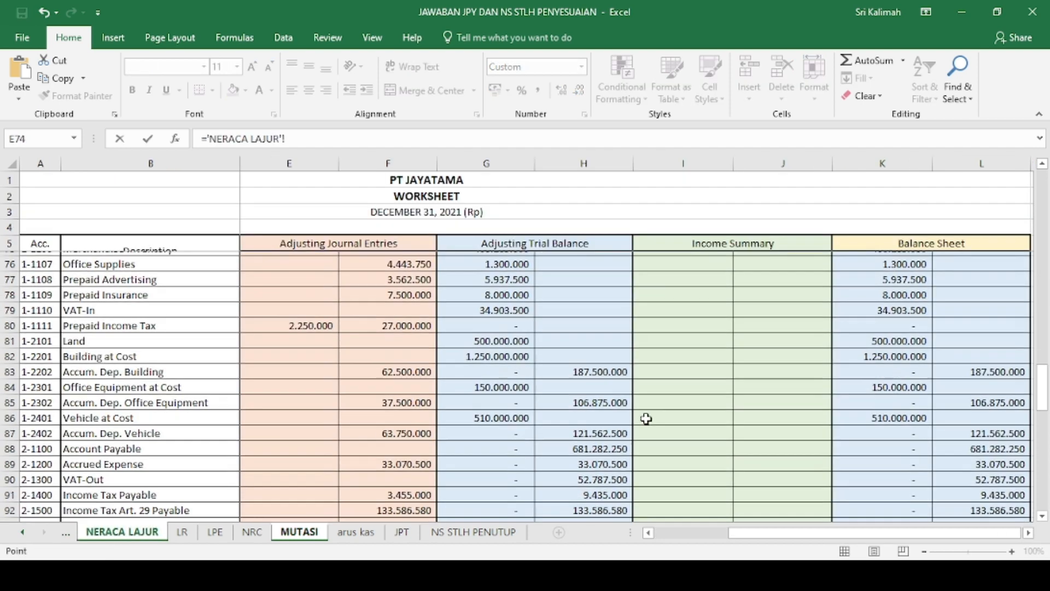
{"action": "left_click", "coordinate": [979, 404]}
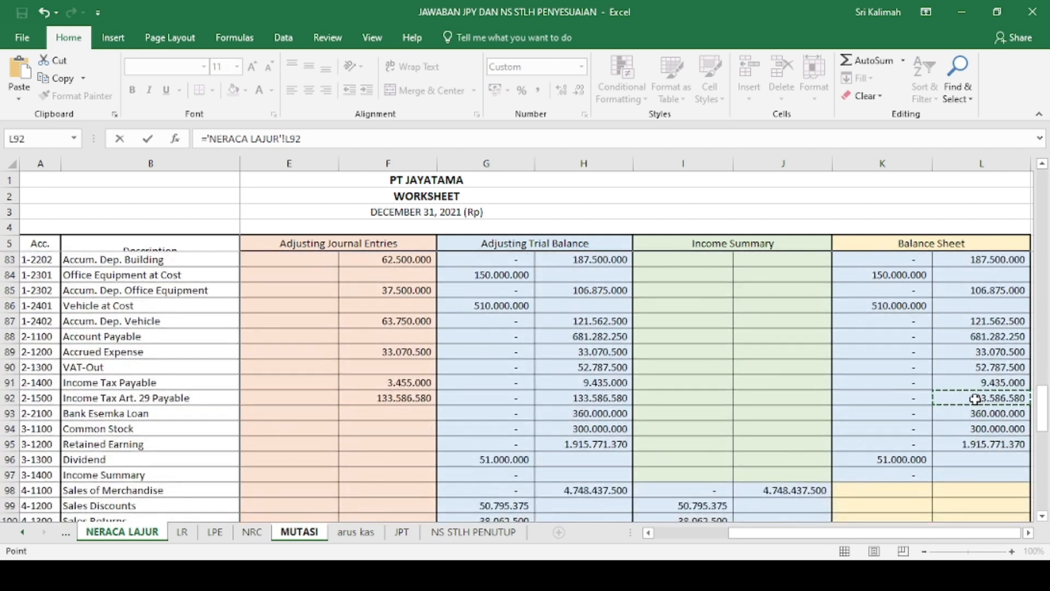
{"action": "key", "text": "Return"}
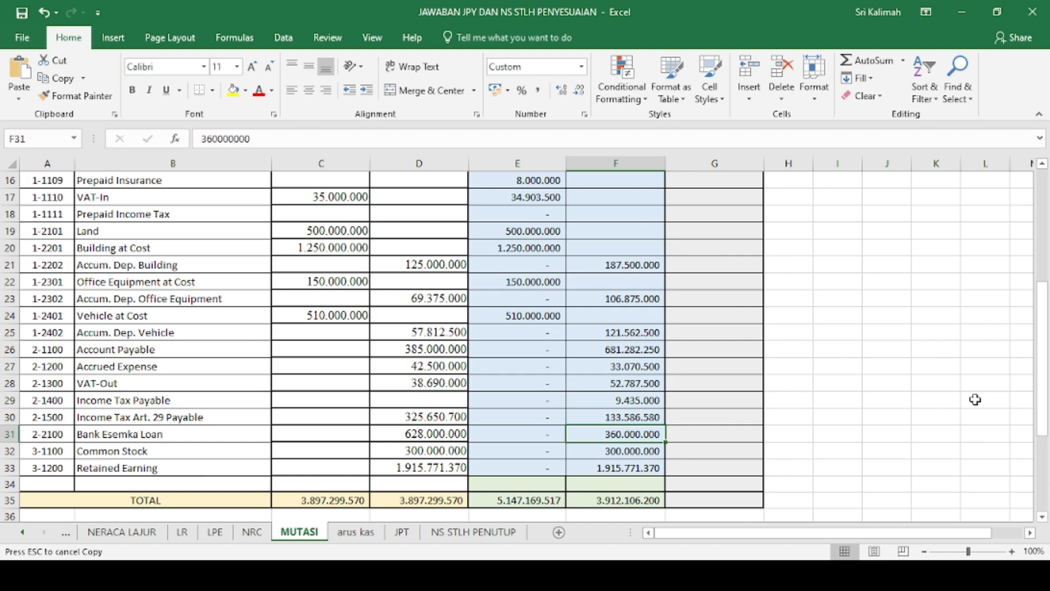
Review the 2021 amounts on MUTASI and link the Retained Earning credit in F33 to the December 31, 2021 retained earning in LPE C16.
{"action": "scroll", "coordinate": [646, 468], "scroll_direction": "up", "scroll_amount": 2}
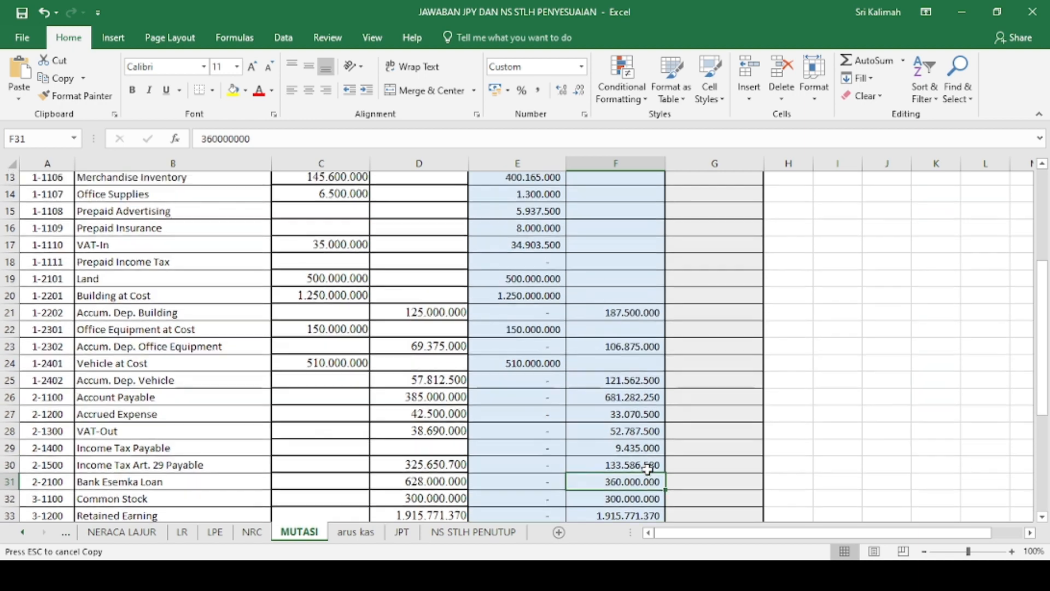
{"action": "scroll", "coordinate": [647, 469], "scroll_direction": "up", "scroll_amount": 2}
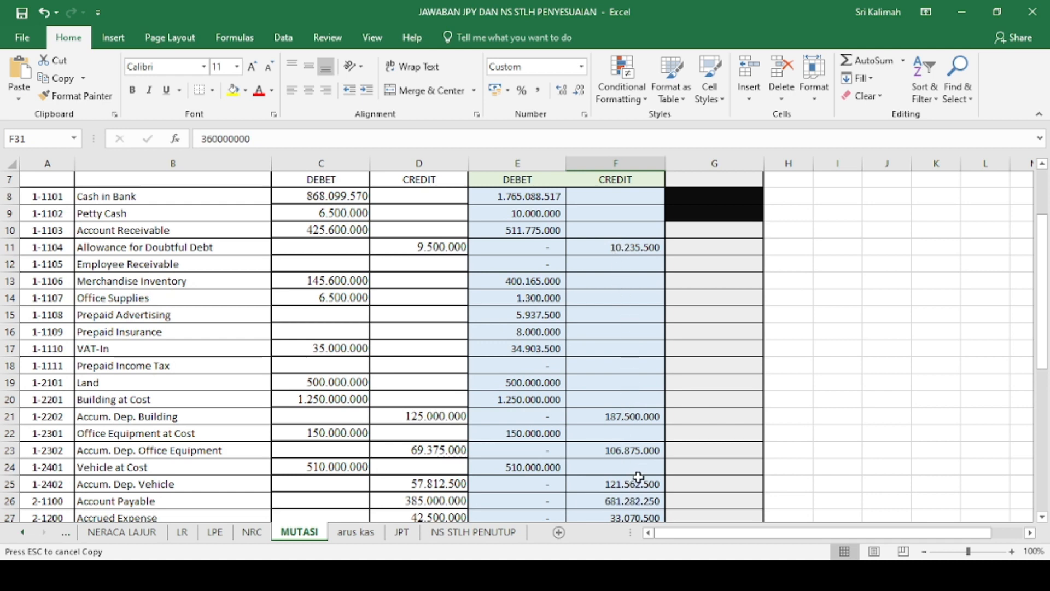
{"action": "scroll", "coordinate": [635, 485], "scroll_direction": "down", "scroll_amount": 1}
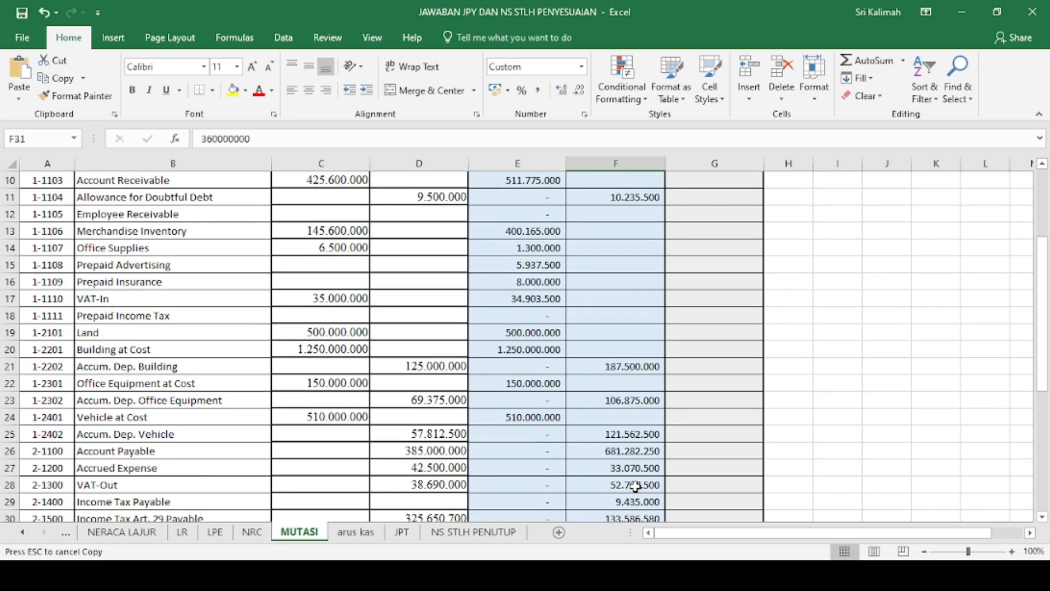
{"action": "scroll", "coordinate": [646, 474], "scroll_direction": "down", "scroll_amount": 1}
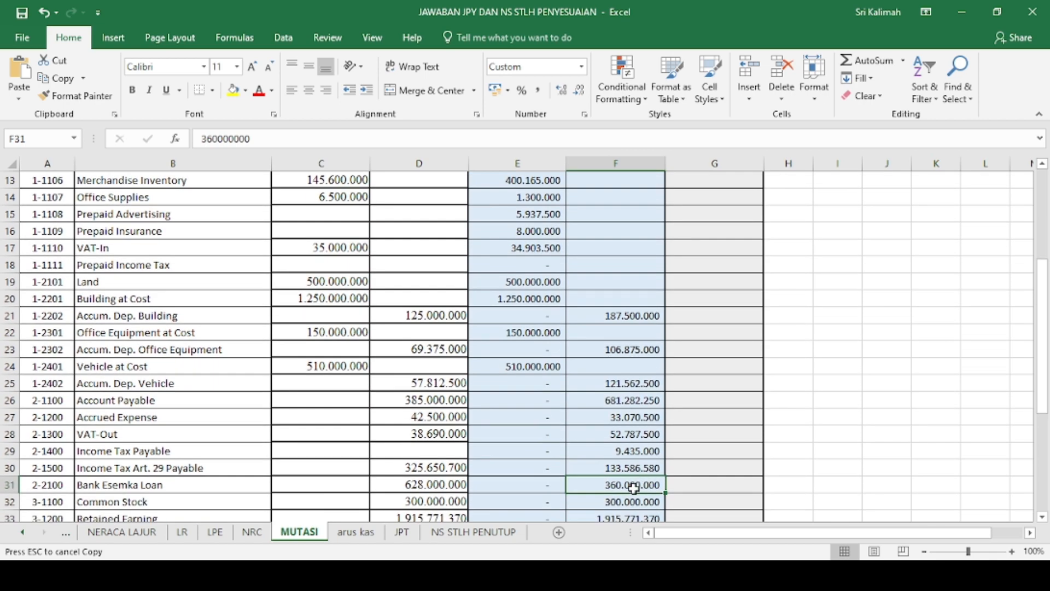
{"action": "scroll", "coordinate": [633, 479], "scroll_direction": "down", "scroll_amount": 1}
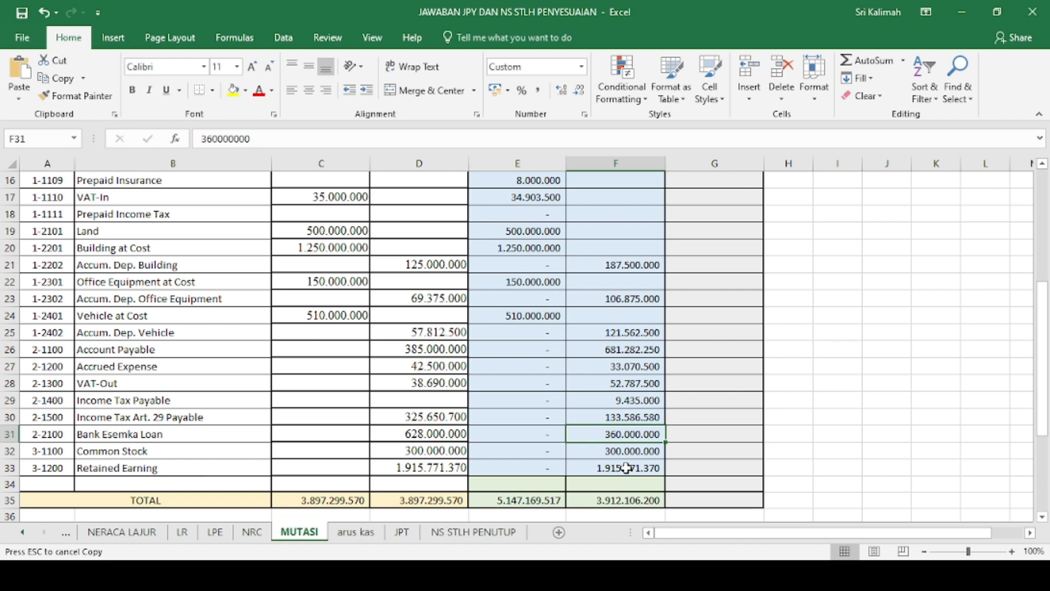
{"action": "key", "text": "Down"}
{"action": "key", "text": "Down"}
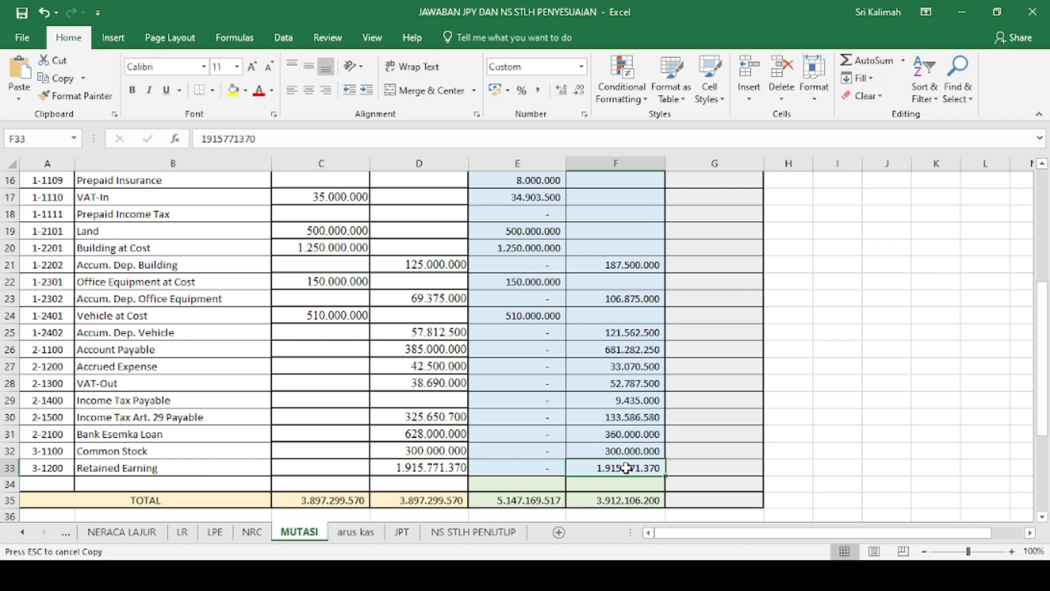
{"action": "type", "text": "="}
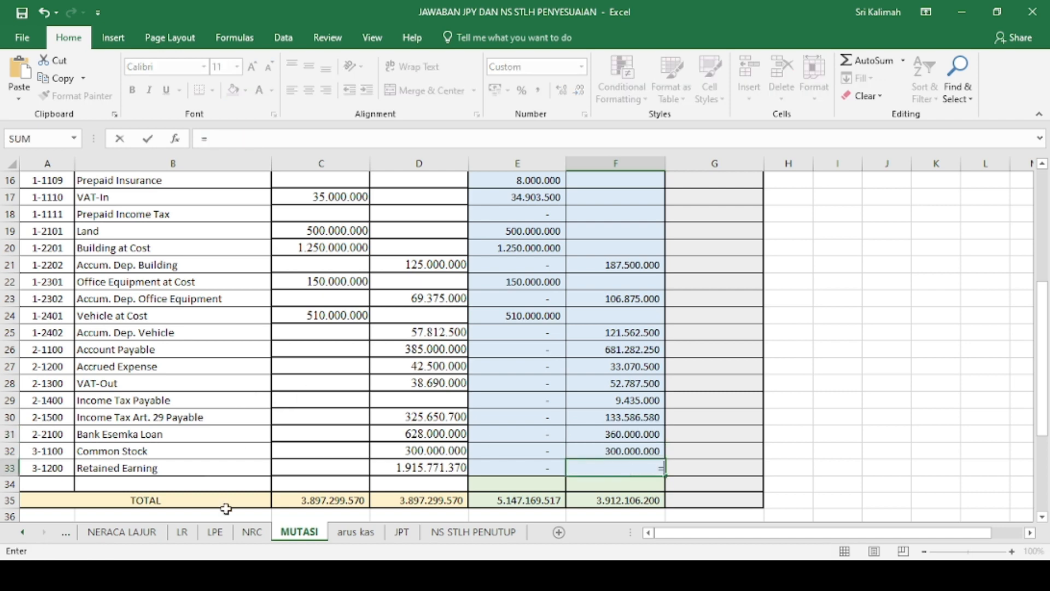
{"action": "left_click", "coordinate": [215, 532]}
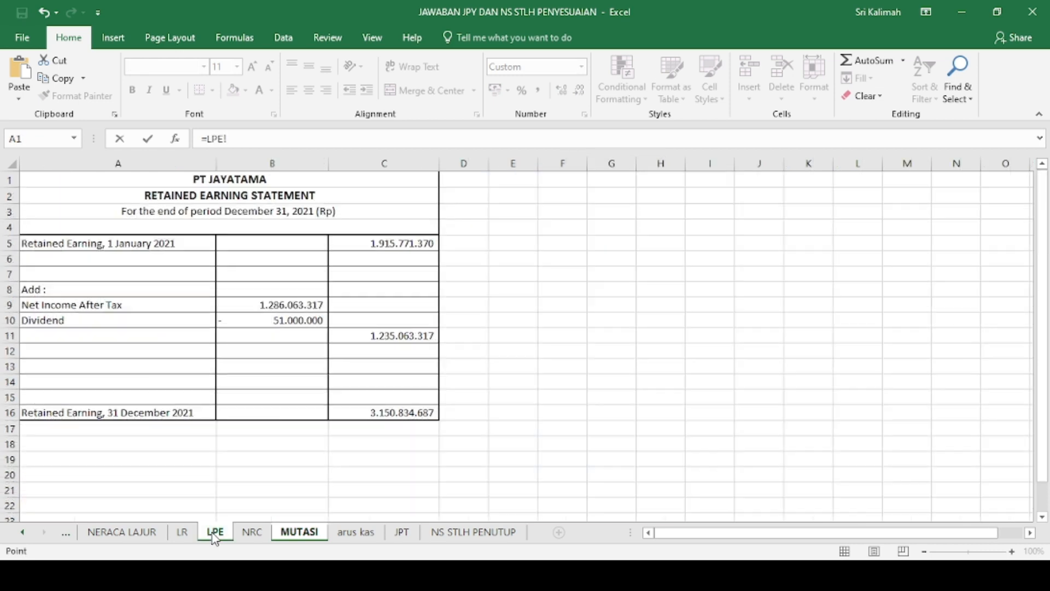
{"action": "left_click", "coordinate": [383, 412]}
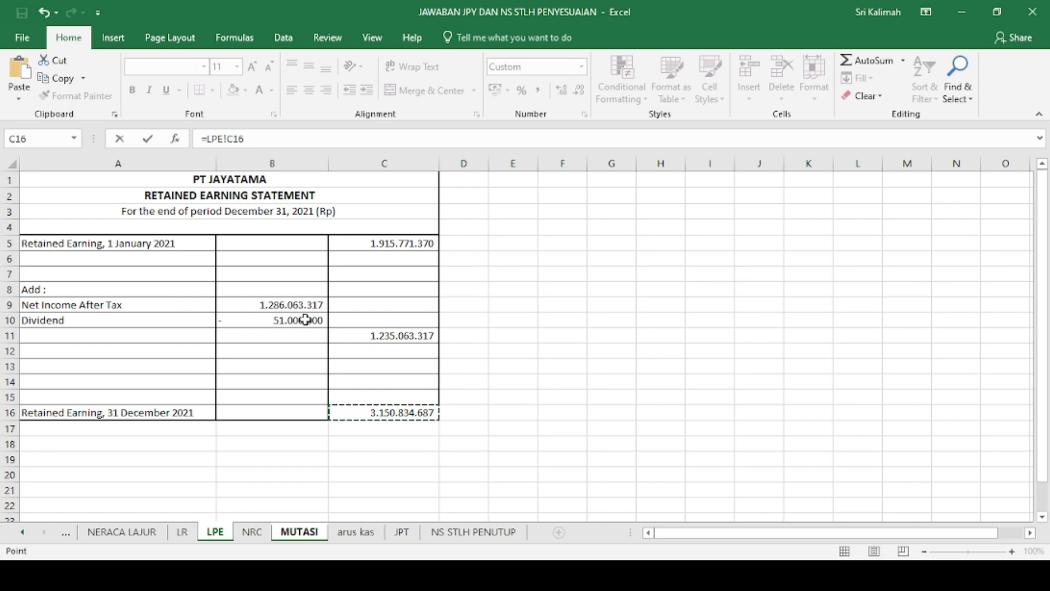
{"action": "key", "text": "Return"}
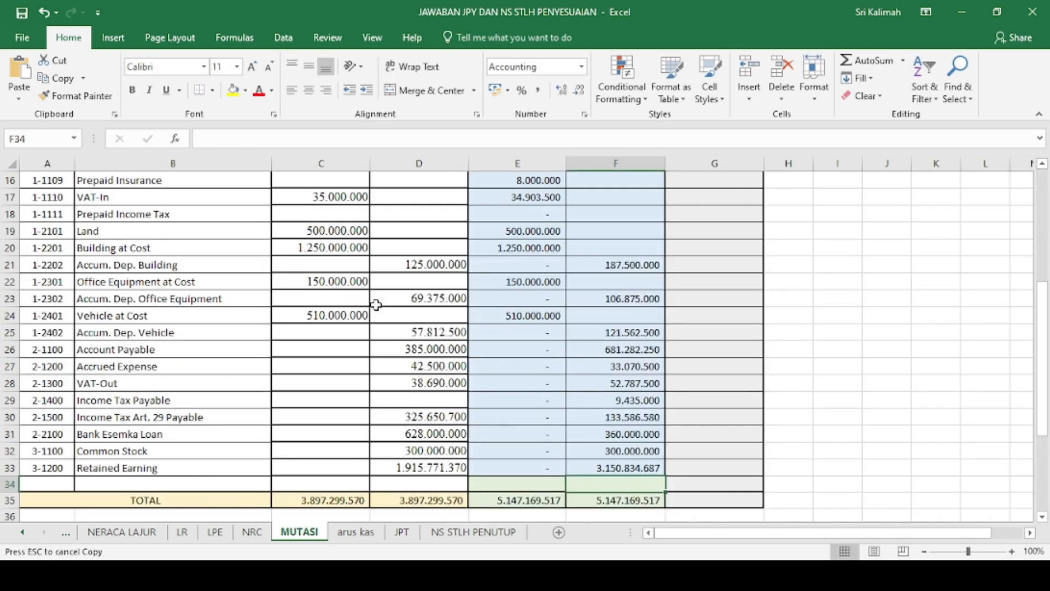
Format the Retained Earning credit in F33 of MUTASI as bold red text and check its source amount in C16 of LPE.
{"action": "left_click", "coordinate": [608, 469]}
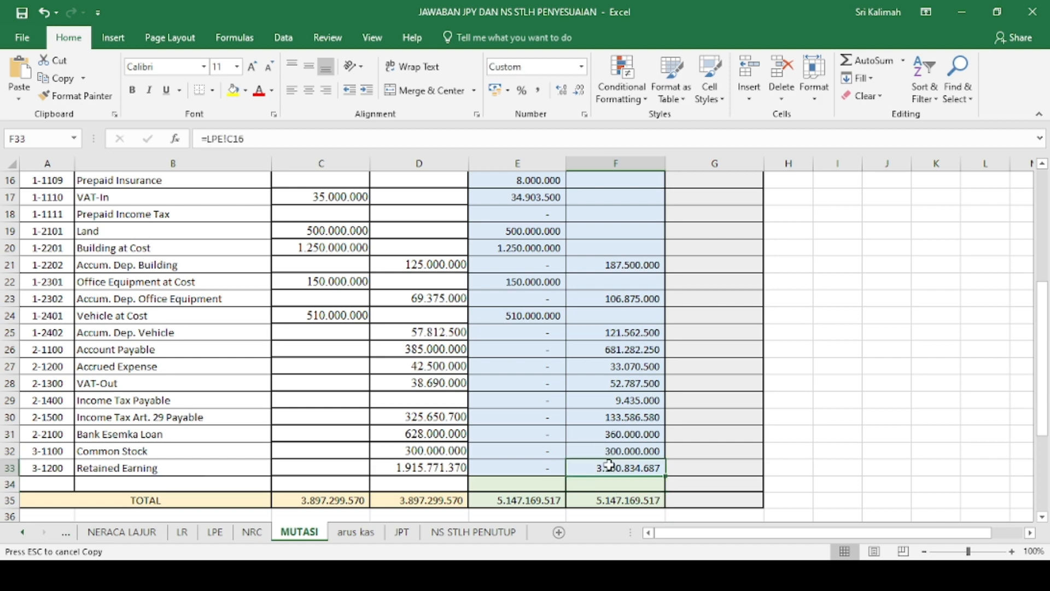
{"action": "left_click", "coordinate": [259, 90]}
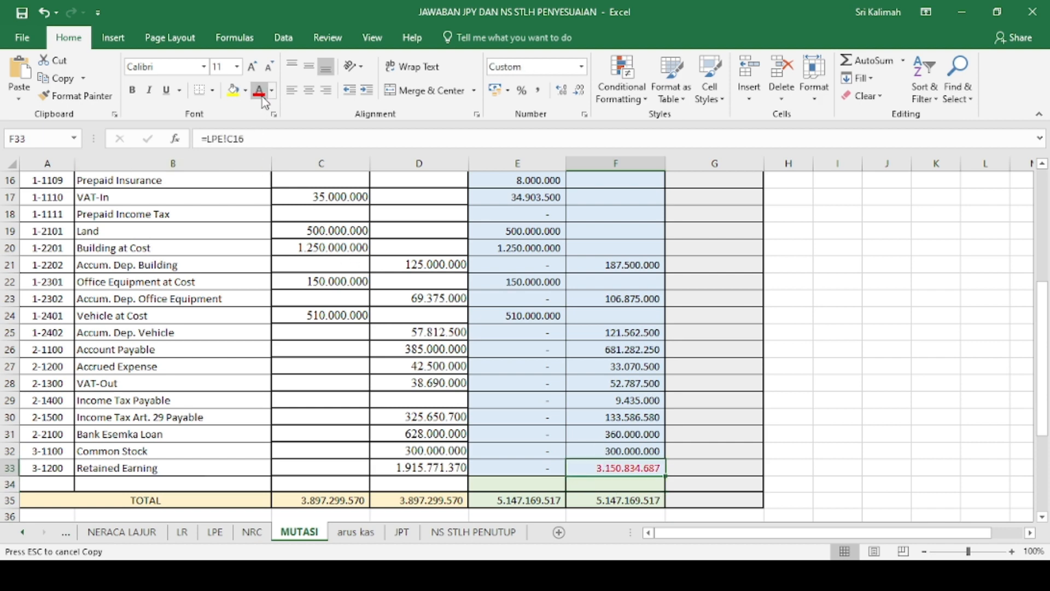
{"action": "key", "text": "ctrl+b"}
{"action": "left_click", "coordinate": [218, 534]}
{"action": "left_click", "coordinate": [396, 415]}
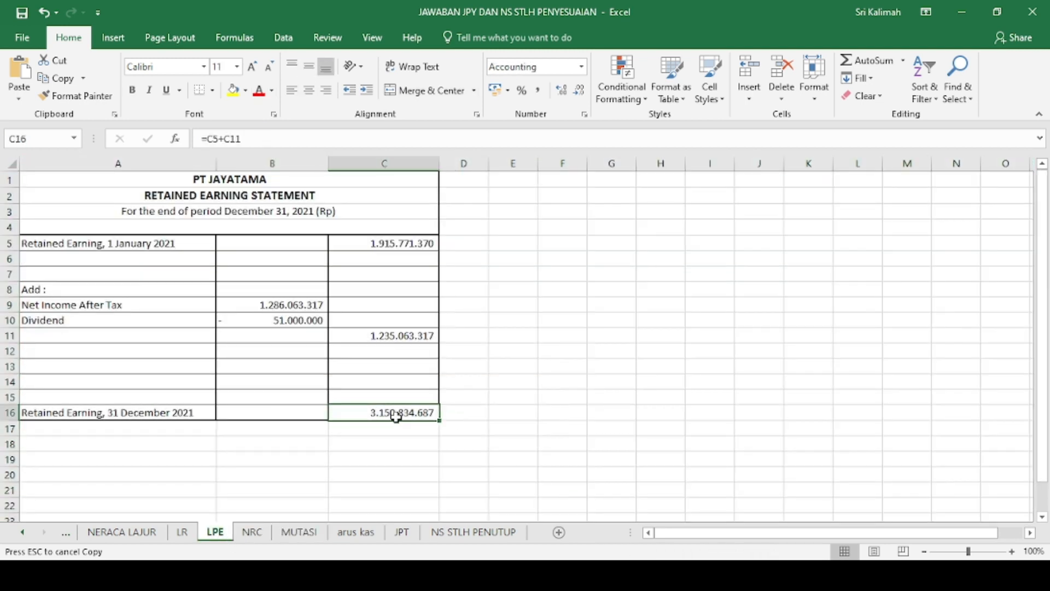
{"action": "left_click", "coordinate": [316, 540]}
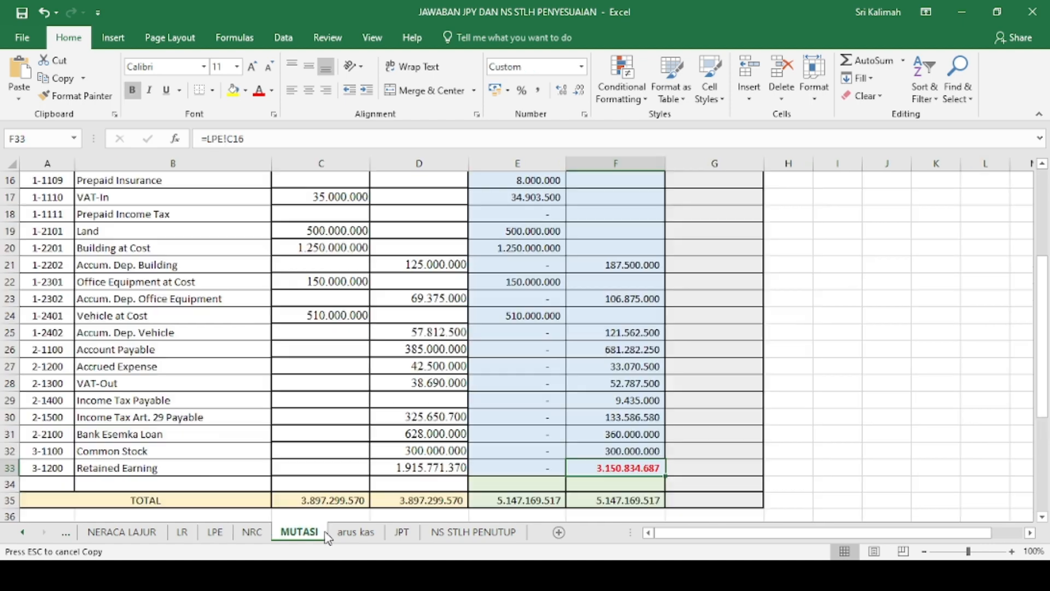
{"action": "left_click", "coordinate": [559, 432]}
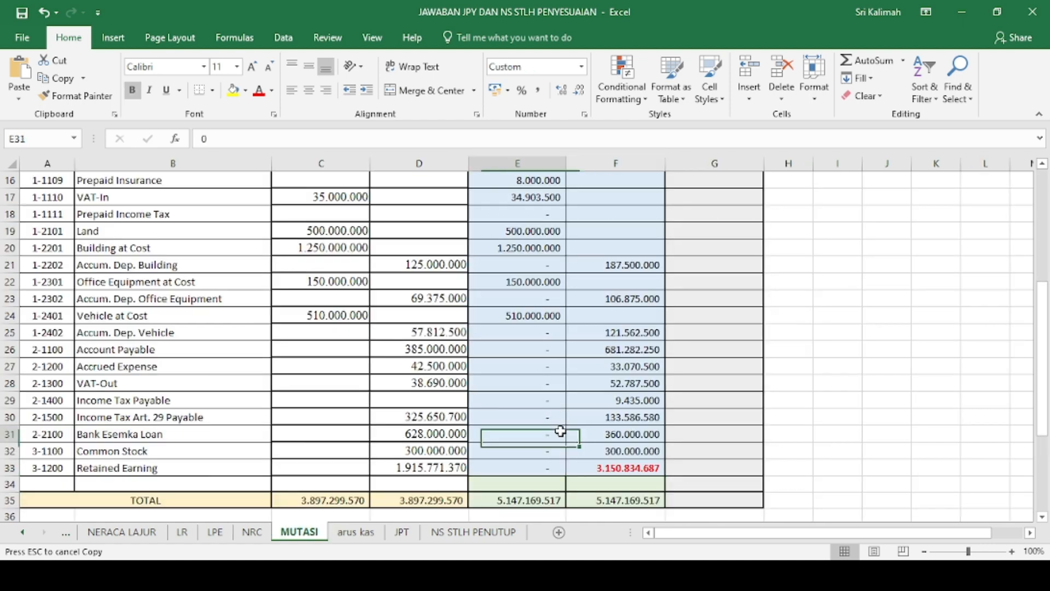
Examine how net income after tax in B9 and the dividend in B10 of LPE lead to the ending retained earning in C16.
{"action": "left_click", "coordinate": [605, 469]}
{"action": "left_click", "coordinate": [121, 531]}
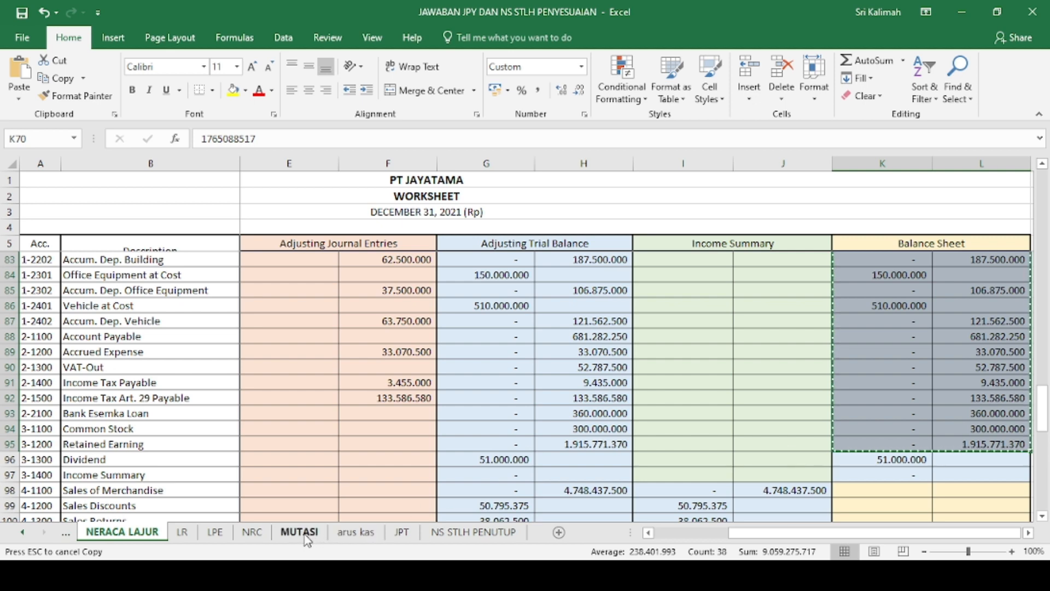
{"action": "left_click", "coordinate": [215, 533]}
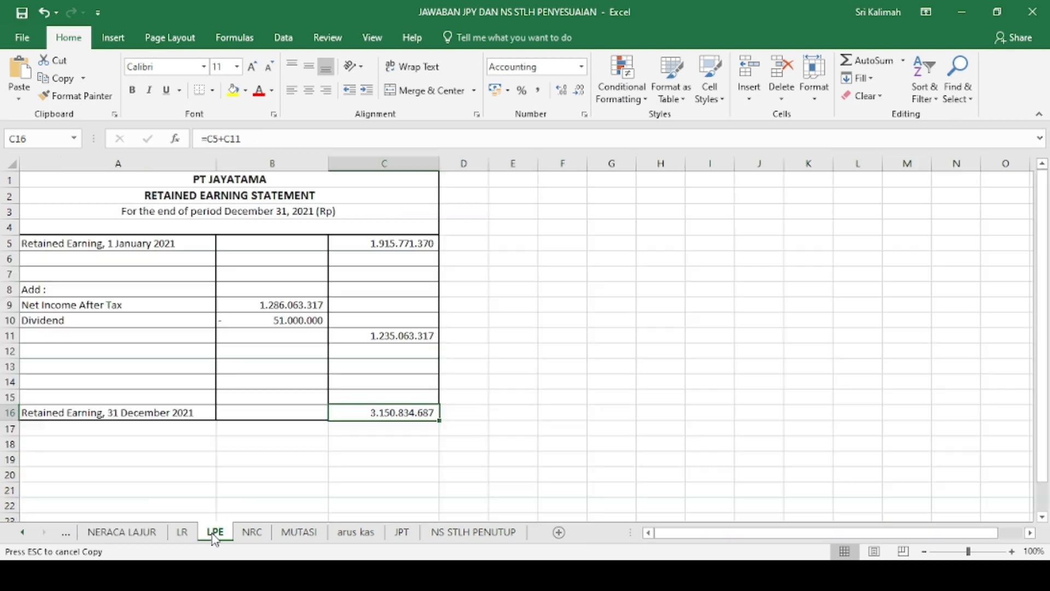
{"action": "left_click", "coordinate": [303, 306]}
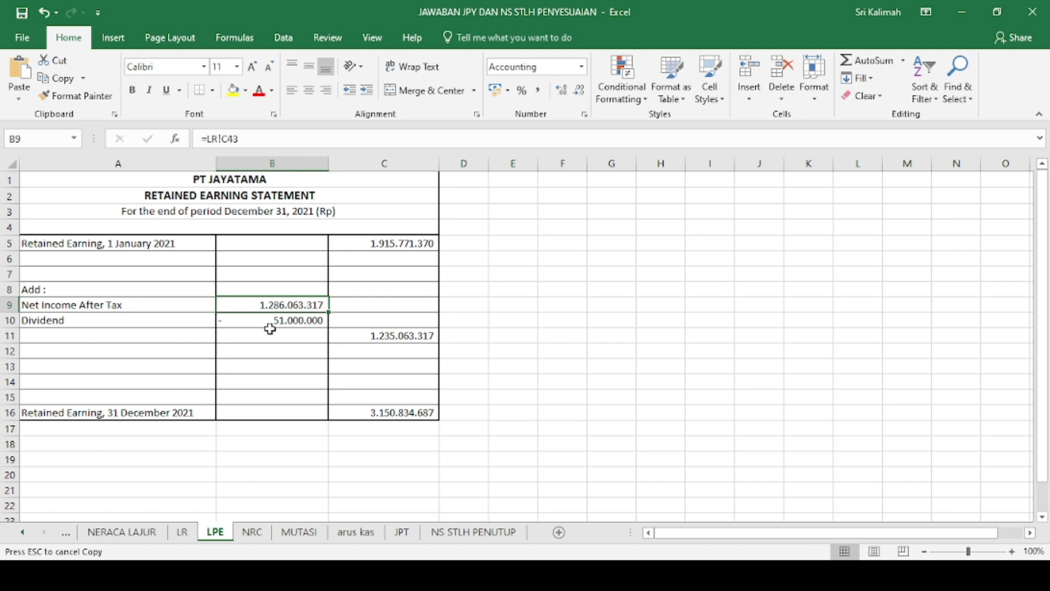
{"action": "left_click", "coordinate": [270, 323]}
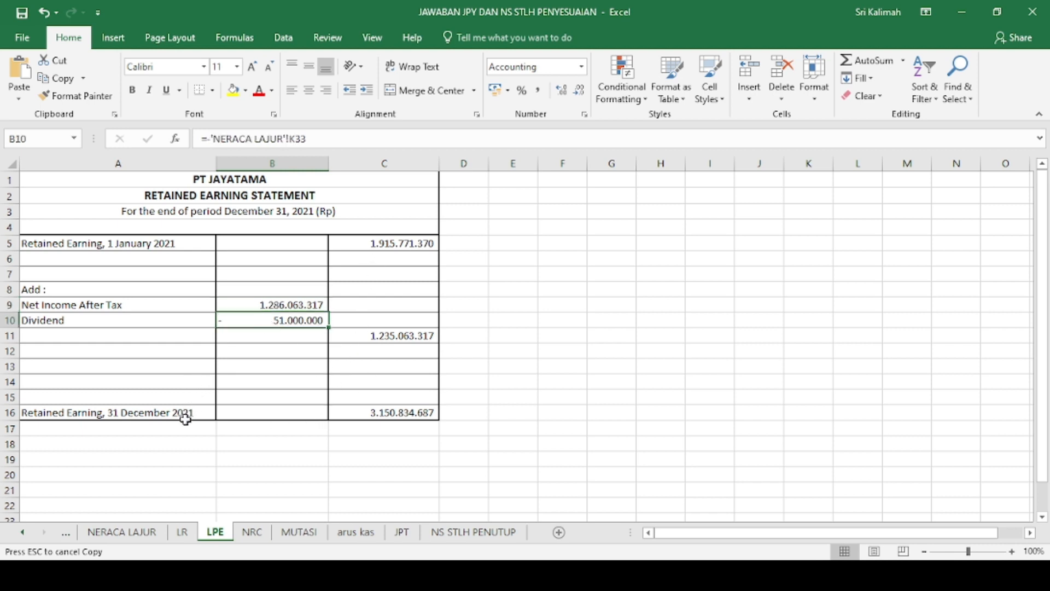
{"action": "left_click", "coordinate": [398, 414]}
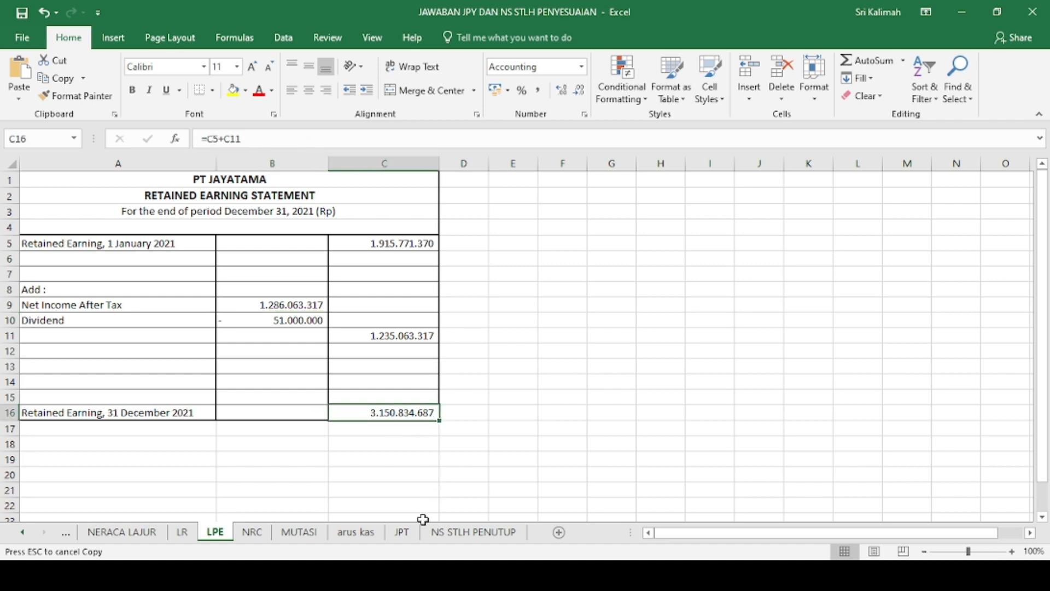
Calculate the Cash in Bank movement in G8 of MUTASI with the formula =C8-E8.
{"action": "left_click", "coordinate": [299, 532]}
{"action": "scroll", "coordinate": [584, 465], "scroll_direction": "up", "scroll_amount": 4}
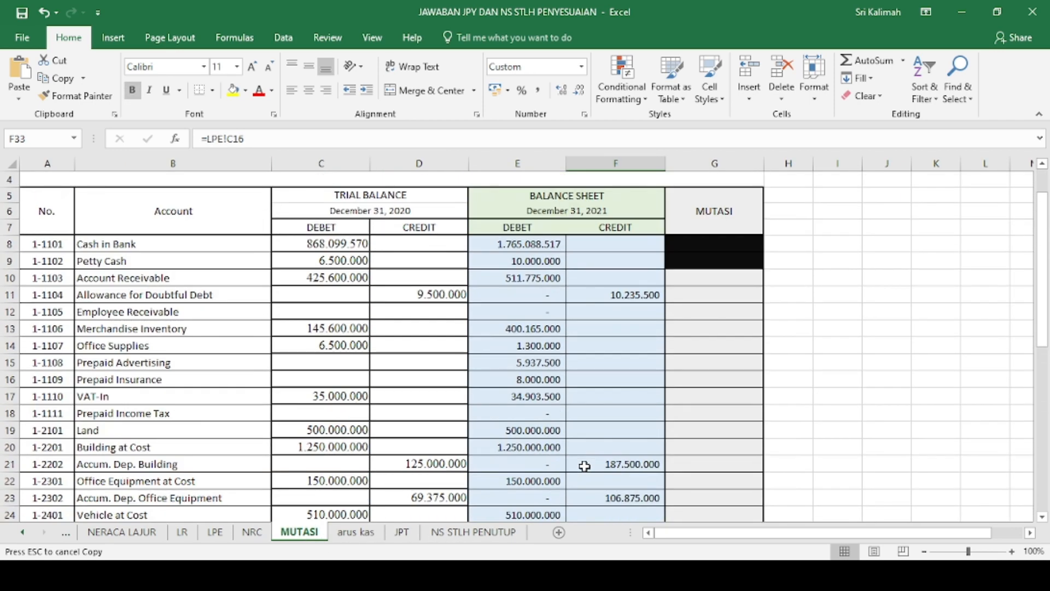
{"action": "left_click", "coordinate": [705, 244]}
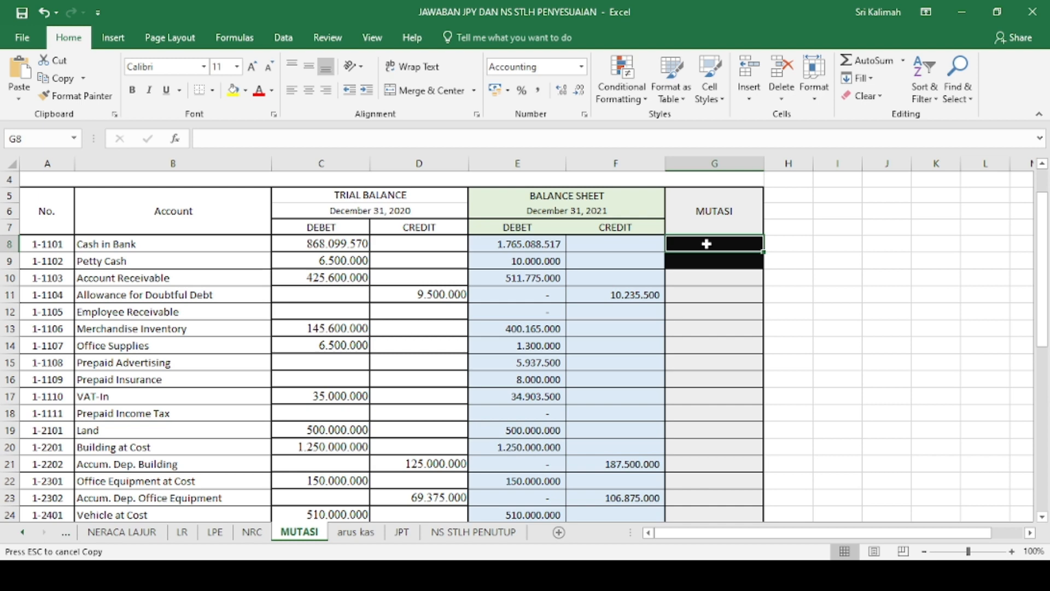
{"action": "type", "text": "="}
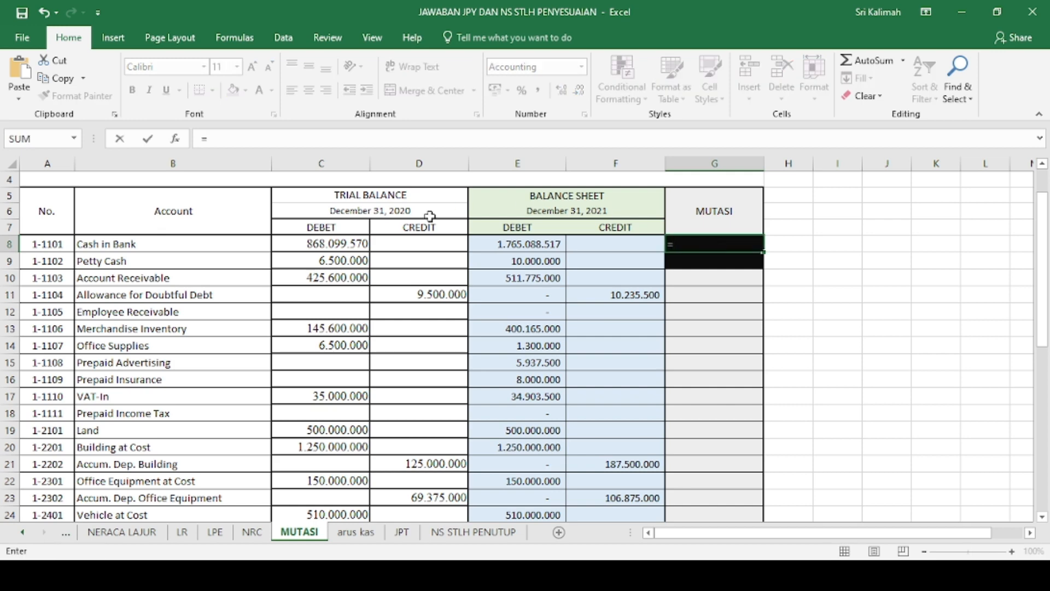
{"action": "left_click", "coordinate": [357, 242]}
{"action": "type", "text": "-"}
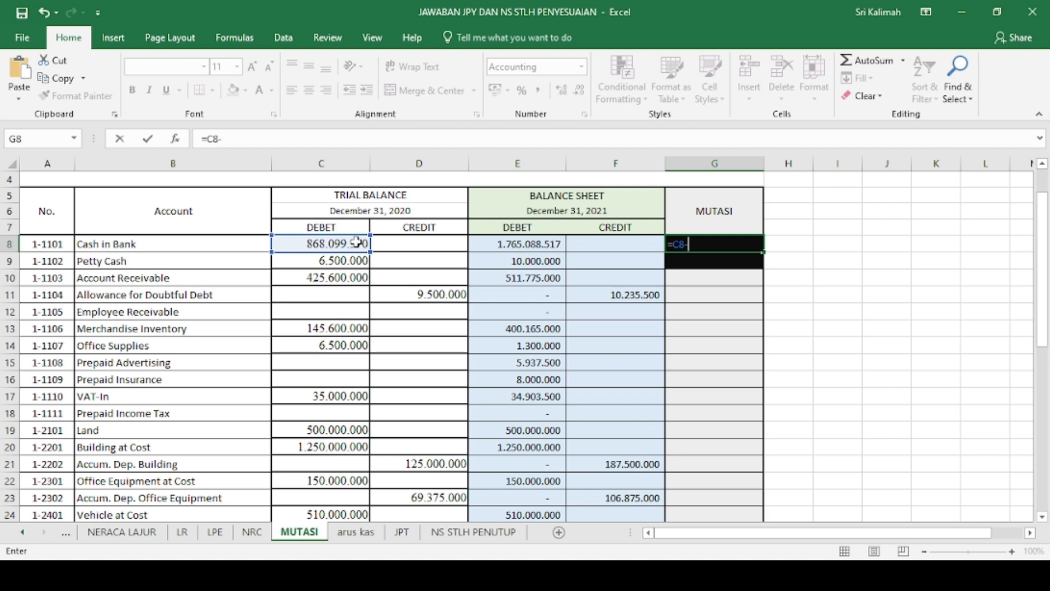
{"action": "left_click", "coordinate": [527, 244]}
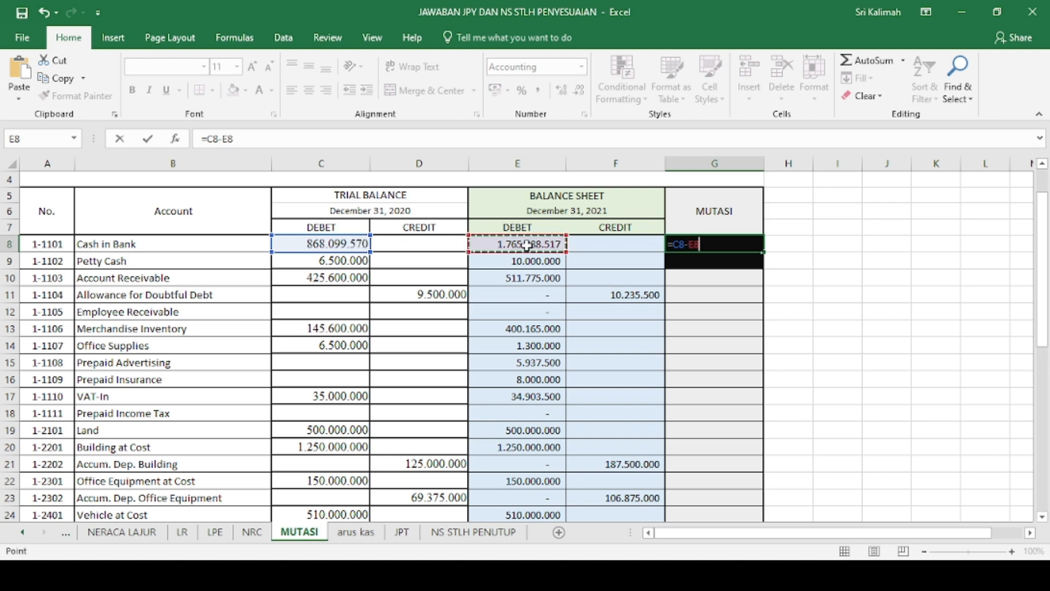
{"action": "key", "text": "Return"}
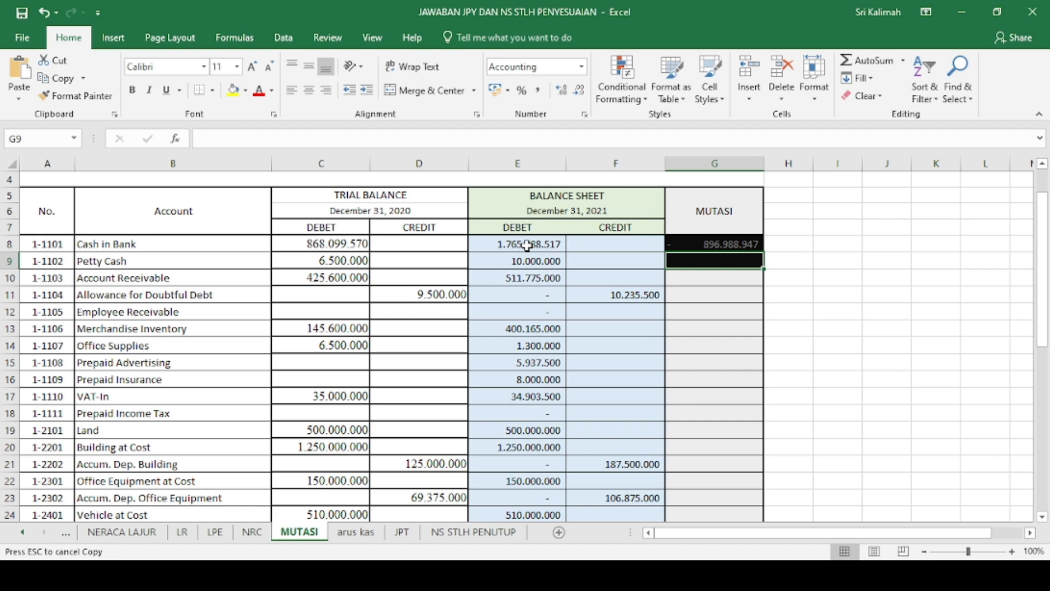
Calculate the Petty Cash movement in G9 with the formula =C9-E9.
{"action": "type", "text": "="}
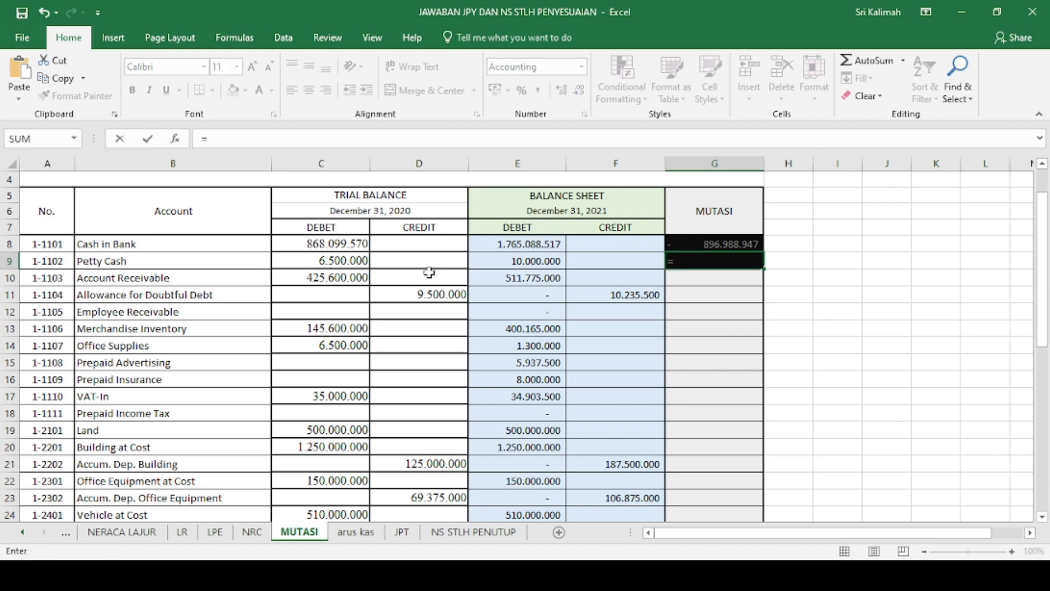
{"action": "left_click", "coordinate": [357, 261]}
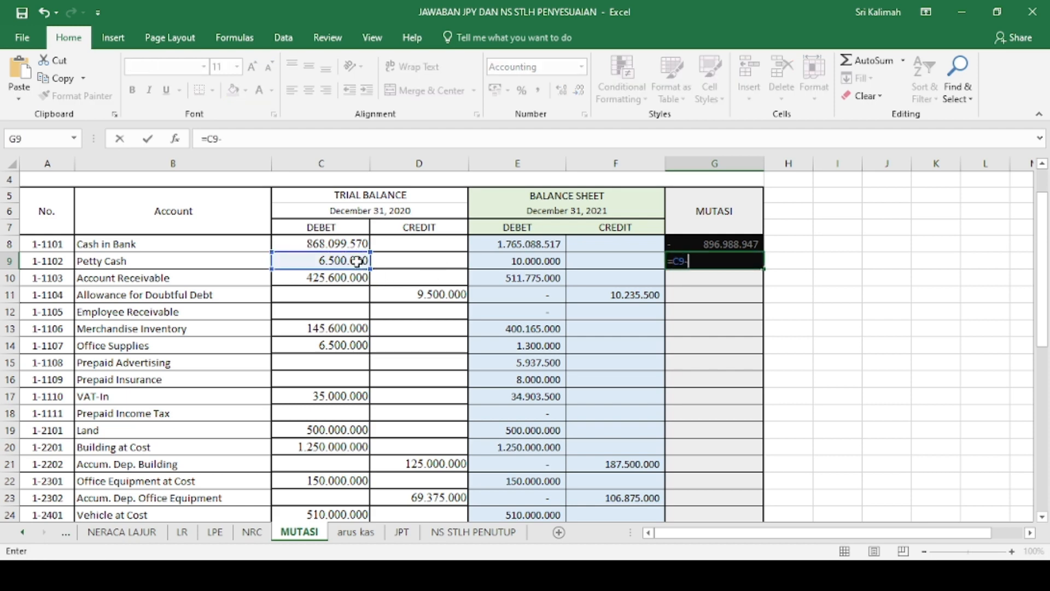
{"action": "type", "text": "-"}
{"action": "left_click", "coordinate": [519, 256]}
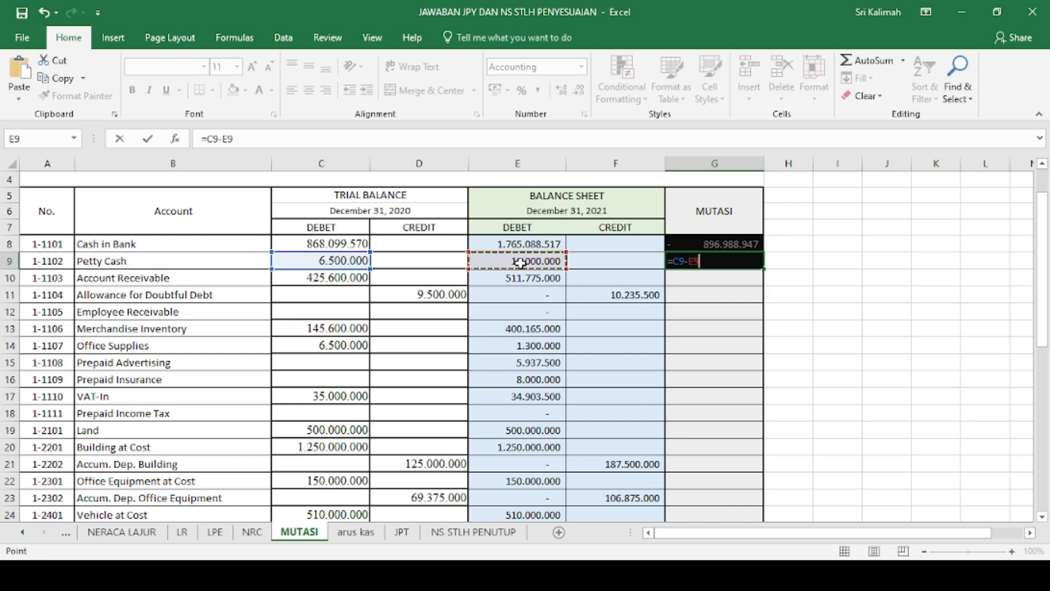
{"action": "key", "text": "Return"}
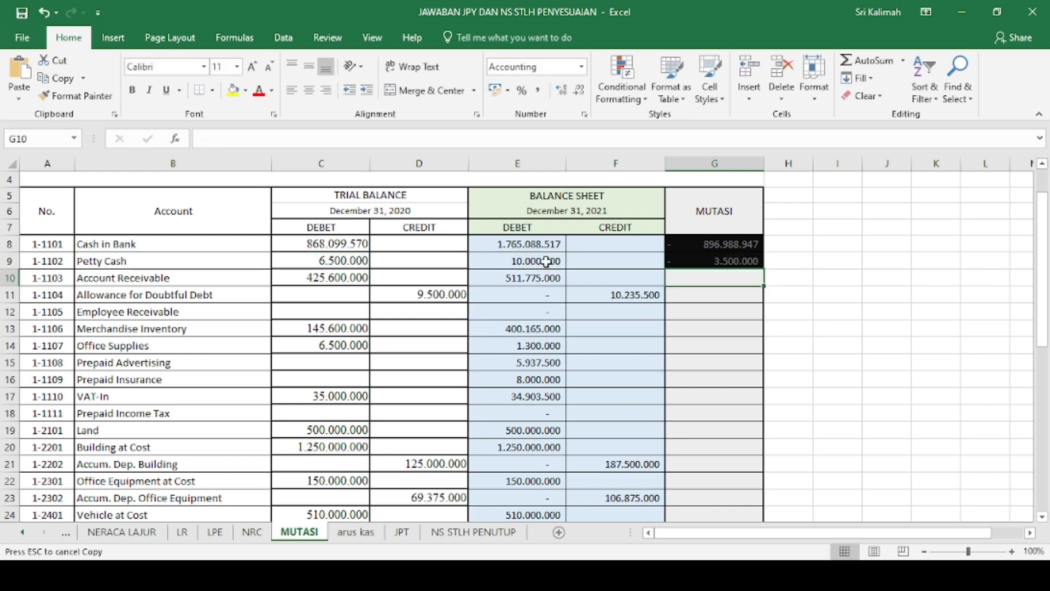
Copy the G9 movement formula down through the Retained Earning row in G33.
{"action": "left_click", "coordinate": [711, 259]}
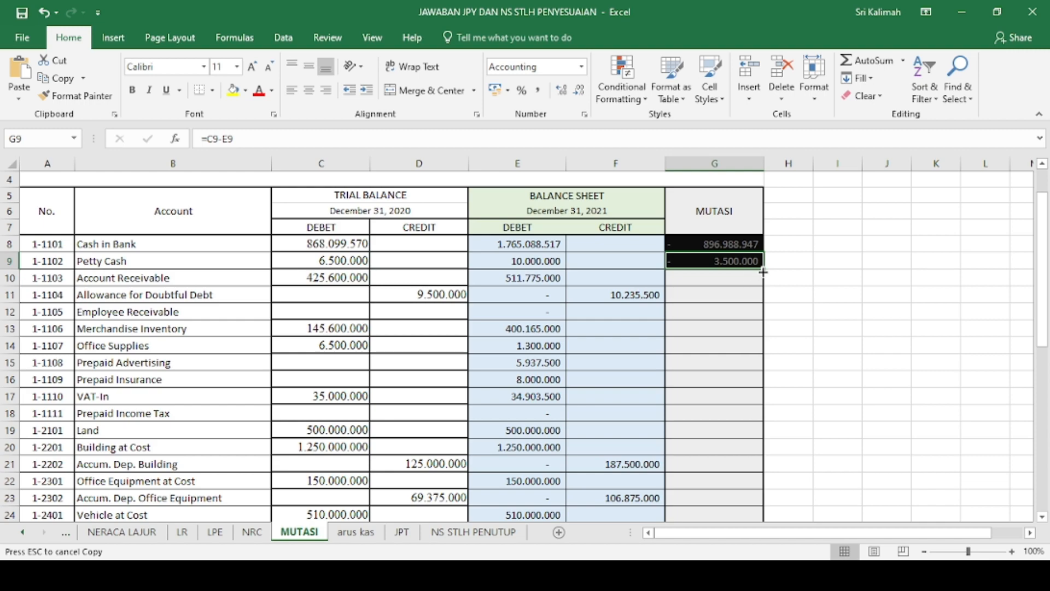
{"action": "left_click_drag", "start_coordinate": [763, 269], "coordinate": [740, 491]}
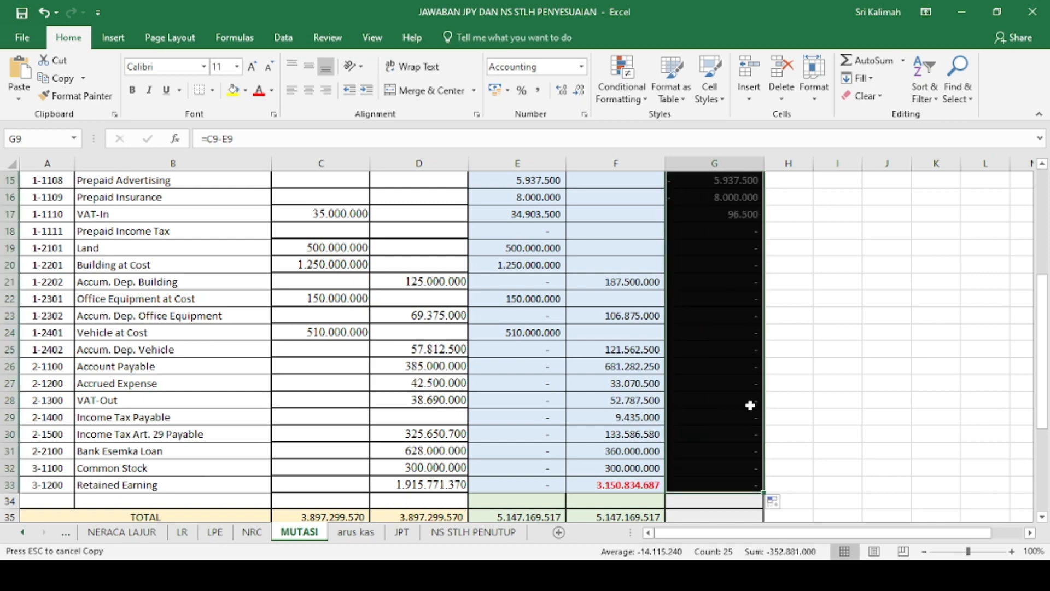
{"action": "scroll", "coordinate": [750, 404], "scroll_direction": "up", "scroll_amount": 4}
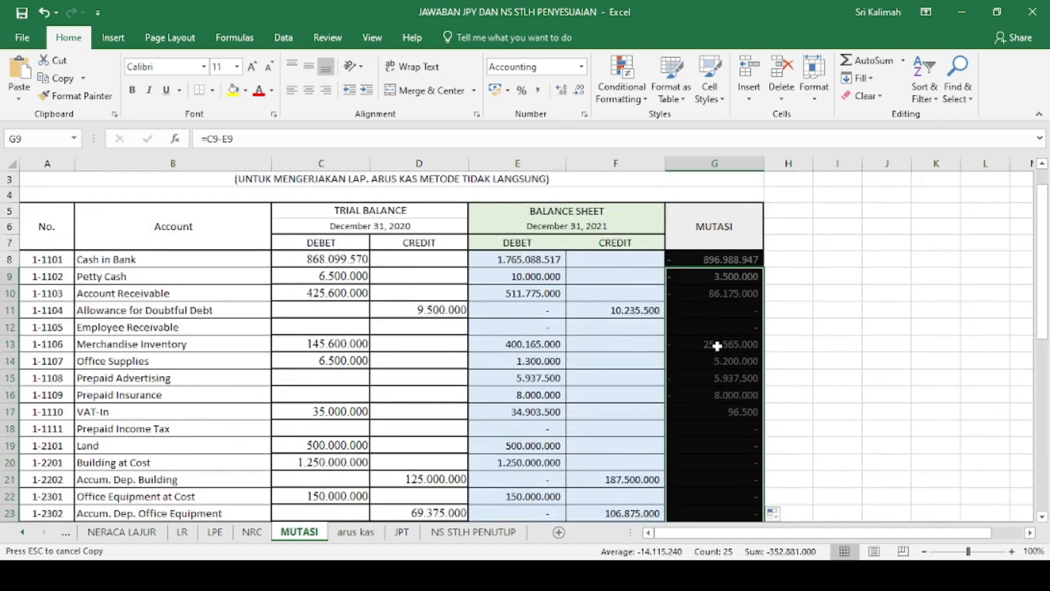
Give the movement cells G10:G33 a white fill, leaving out the two cash rows.
{"action": "left_click_drag", "start_coordinate": [684, 295], "coordinate": [700, 483]}
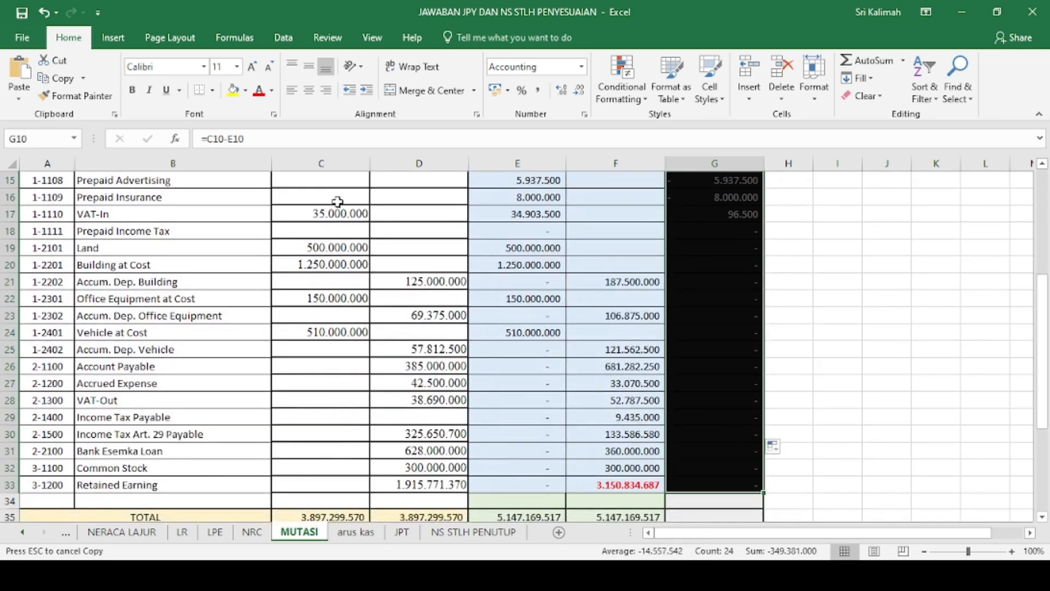
{"action": "left_click", "coordinate": [247, 95]}
{"action": "left_click", "coordinate": [234, 129]}
{"action": "scroll", "coordinate": [235, 131], "scroll_direction": "up", "scroll_amount": 5}
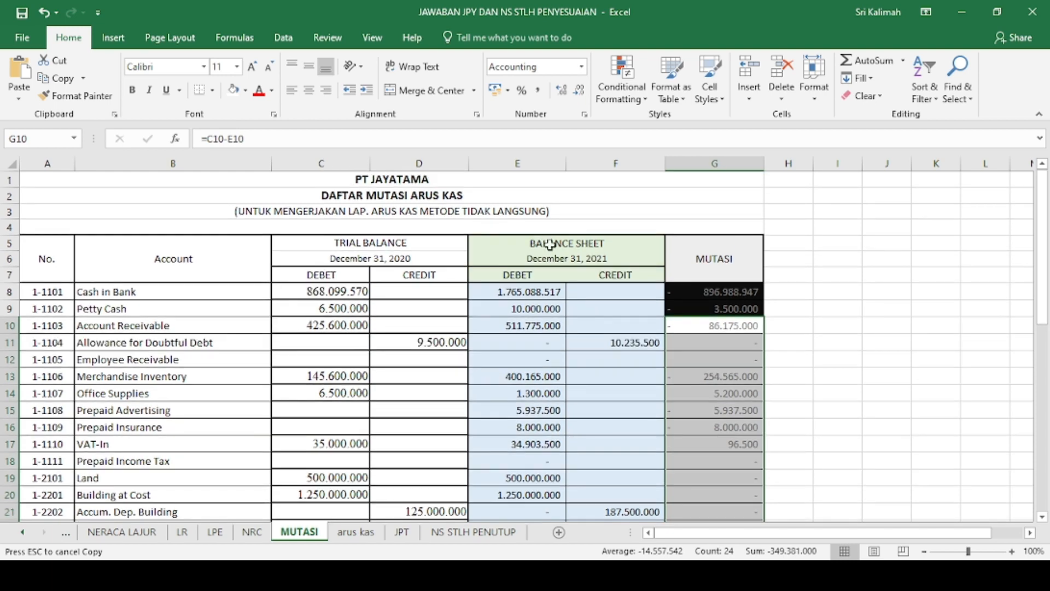
{"action": "left_click", "coordinate": [688, 403]}
Set the font color of the movement amounts in G10:G33 to black.
{"action": "left_click", "coordinate": [729, 320]}
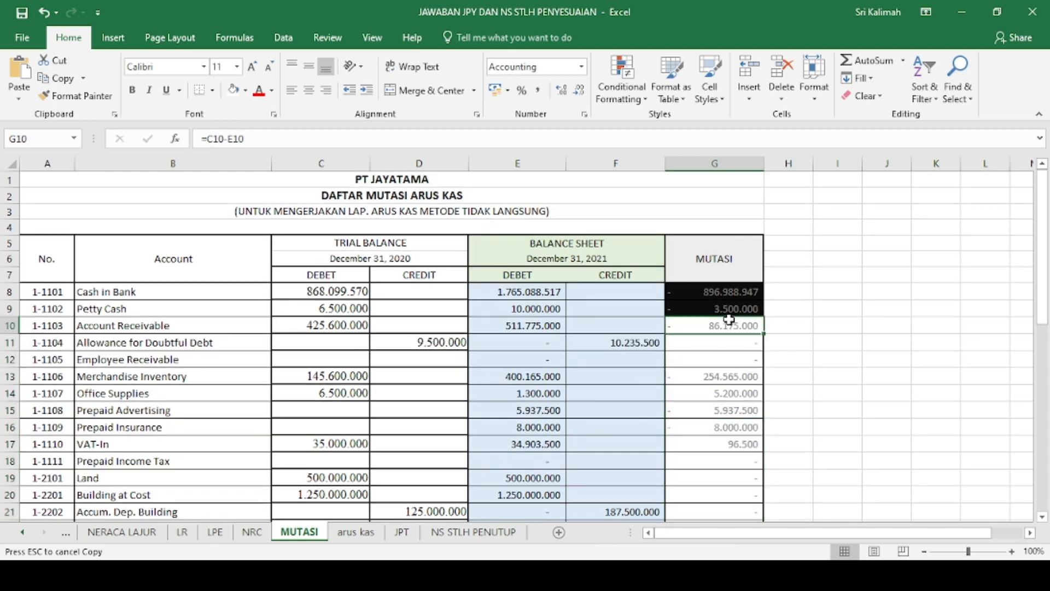
{"action": "left_click_drag", "start_coordinate": [729, 320], "coordinate": [738, 485]}
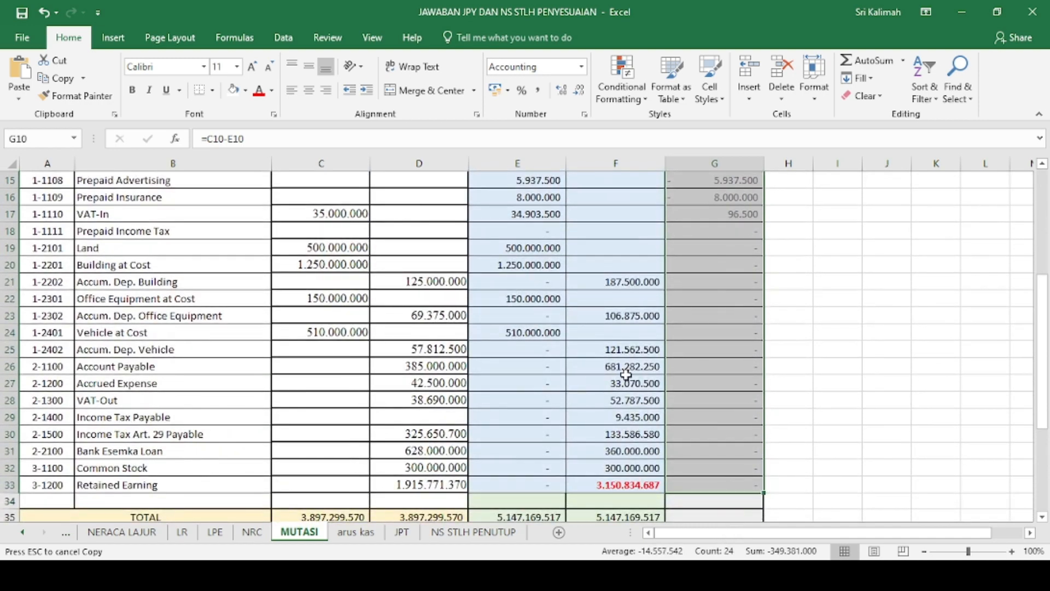
{"action": "left_click", "coordinate": [272, 95]}
{"action": "left_click", "coordinate": [274, 139]}
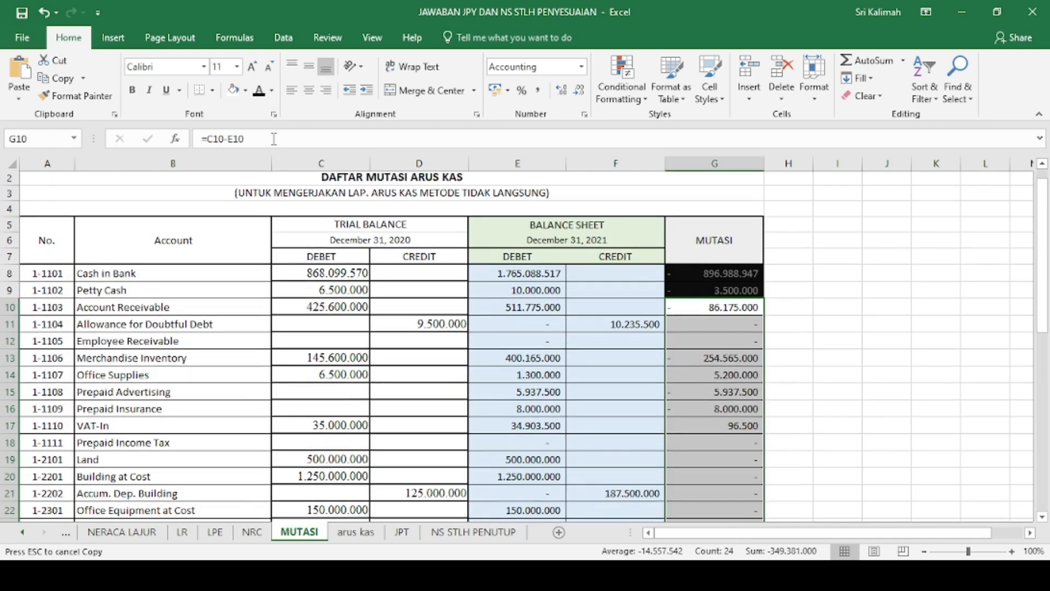
{"action": "scroll", "coordinate": [601, 328], "scroll_direction": "up", "scroll_amount": 1}
{"action": "left_click", "coordinate": [730, 360]}
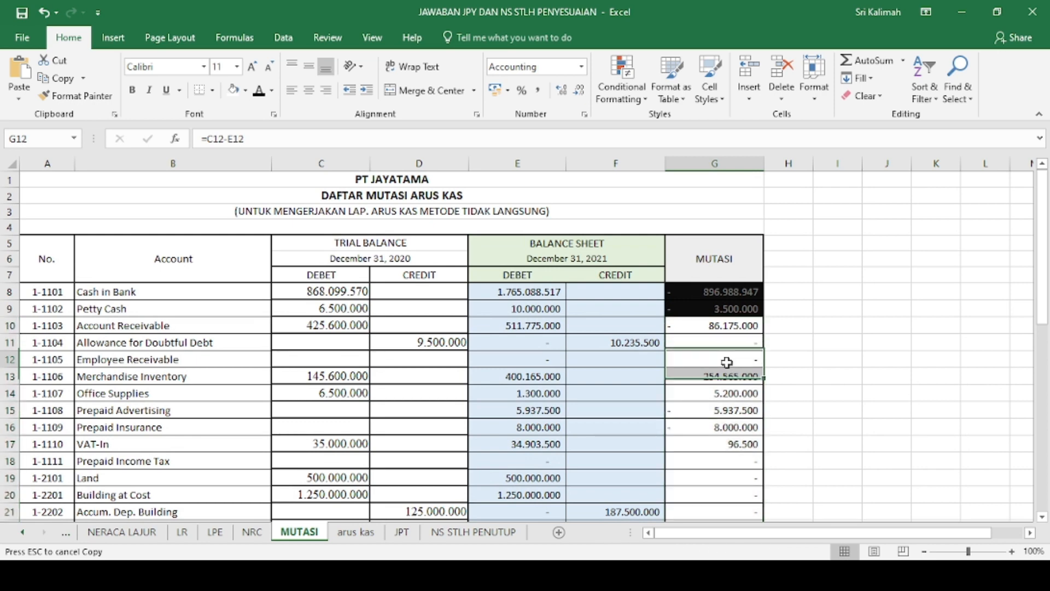
Compare the Account Receivable movement in G10 with its 2020 debit in C10 and 2021 debit in E10.
{"action": "left_click", "coordinate": [717, 326]}
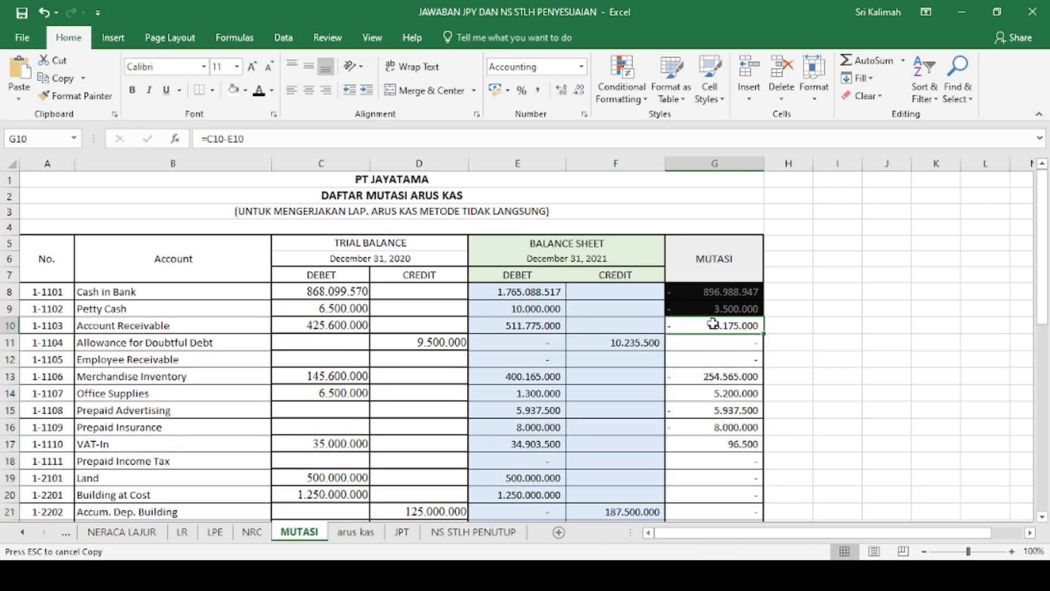
{"action": "left_click", "coordinate": [336, 327]}
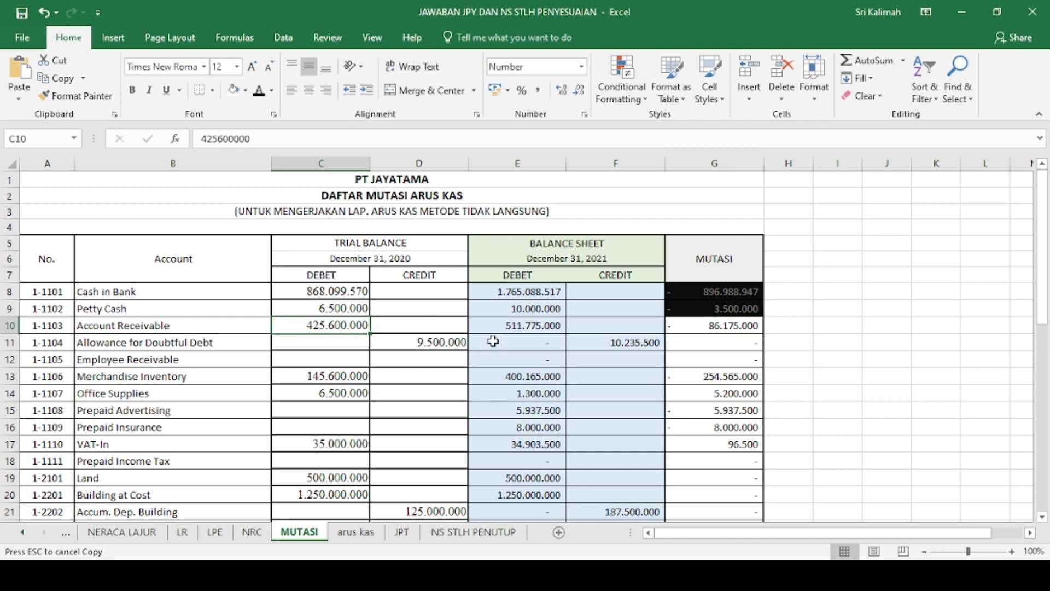
{"action": "left_click", "coordinate": [522, 331]}
{"action": "left_click", "coordinate": [707, 327]}
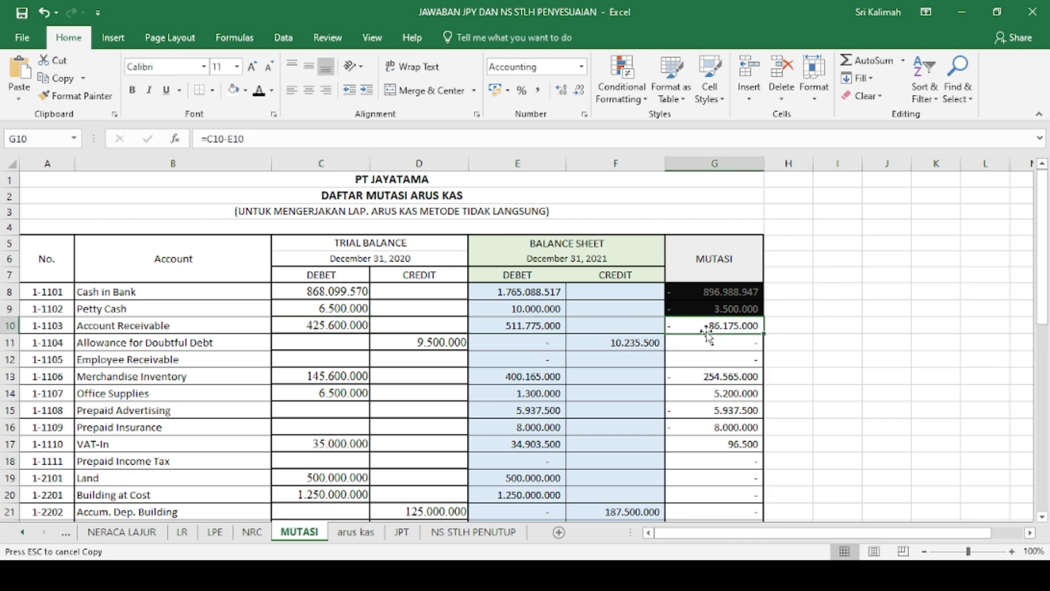
Check the movements down to Office Supplies in G14 and compare that one with its 2020 debit in C14 and 2021 debit in E14.
{"action": "key", "text": "Down"}
{"action": "key", "text": "Down"}
{"action": "key", "text": "Down"}
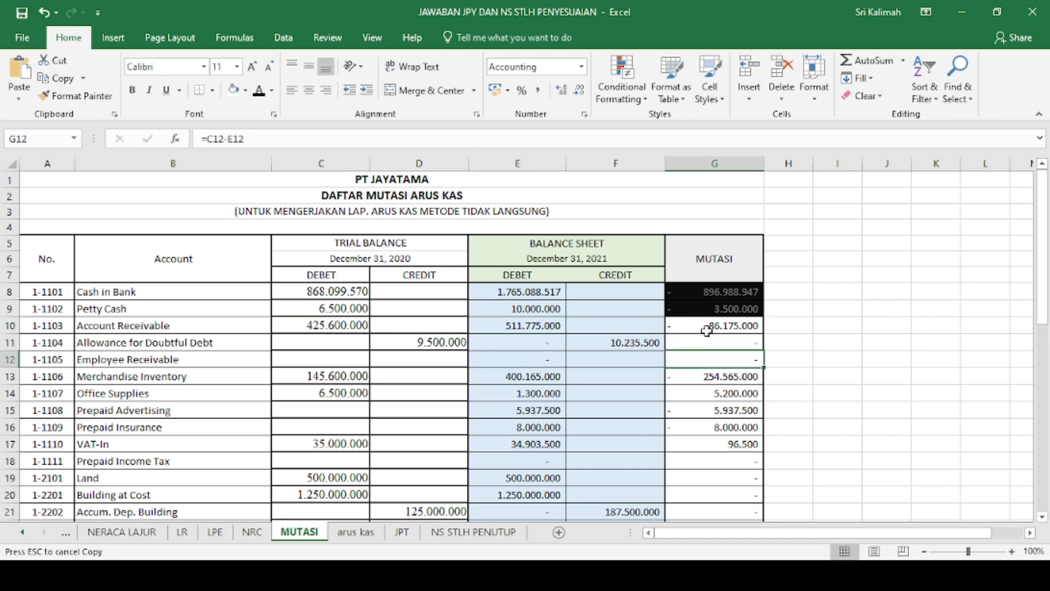
{"action": "key", "text": "Down"}
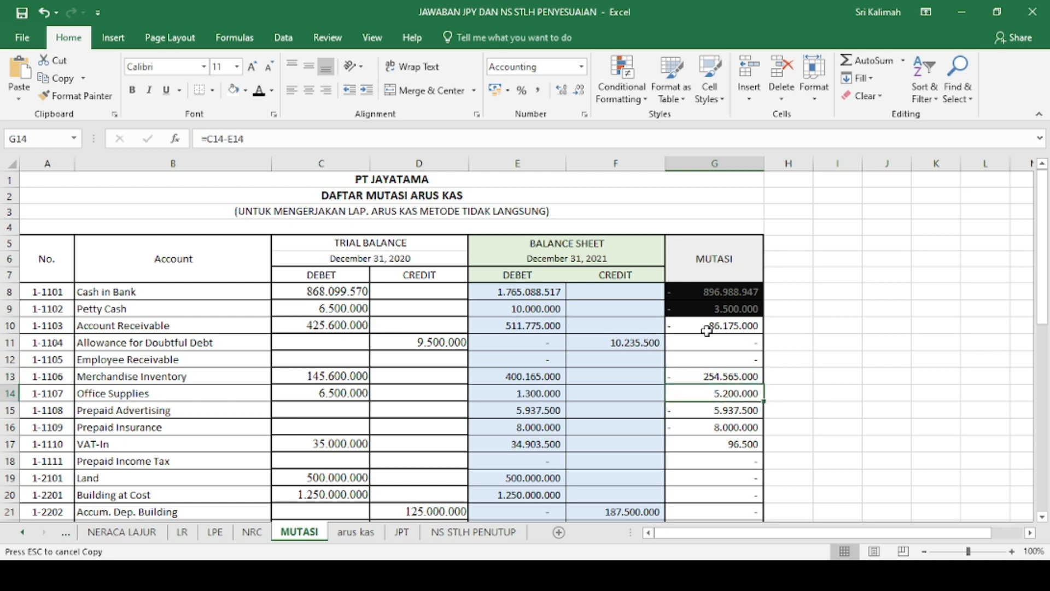
{"action": "key", "text": "Left"}
{"action": "key", "text": "Left"}
{"action": "key", "text": "Left"}
{"action": "key", "text": "Left"}
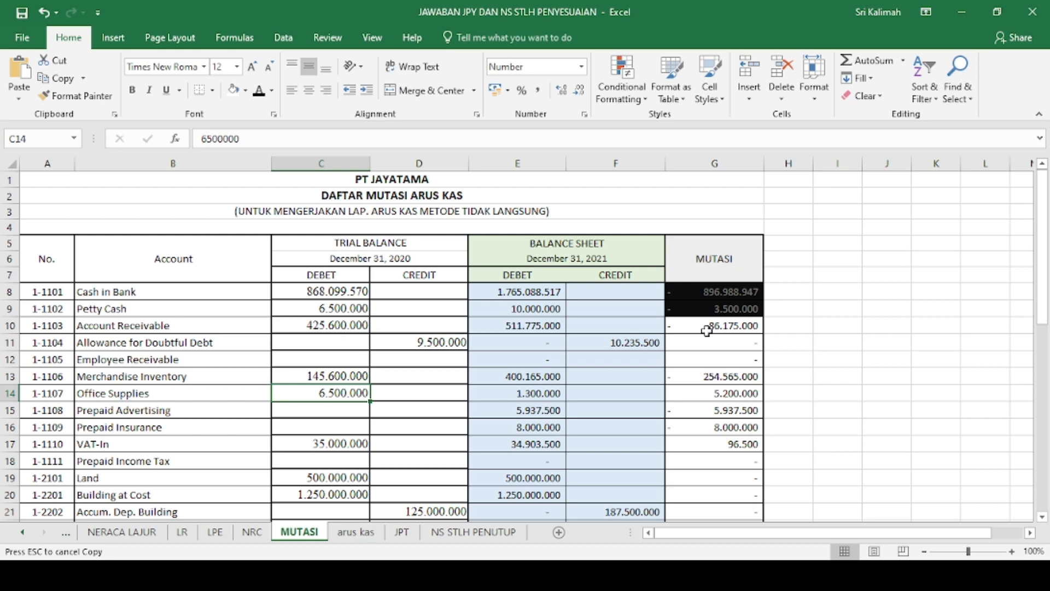
{"action": "key", "text": "Right"}
{"action": "key", "text": "Right"}
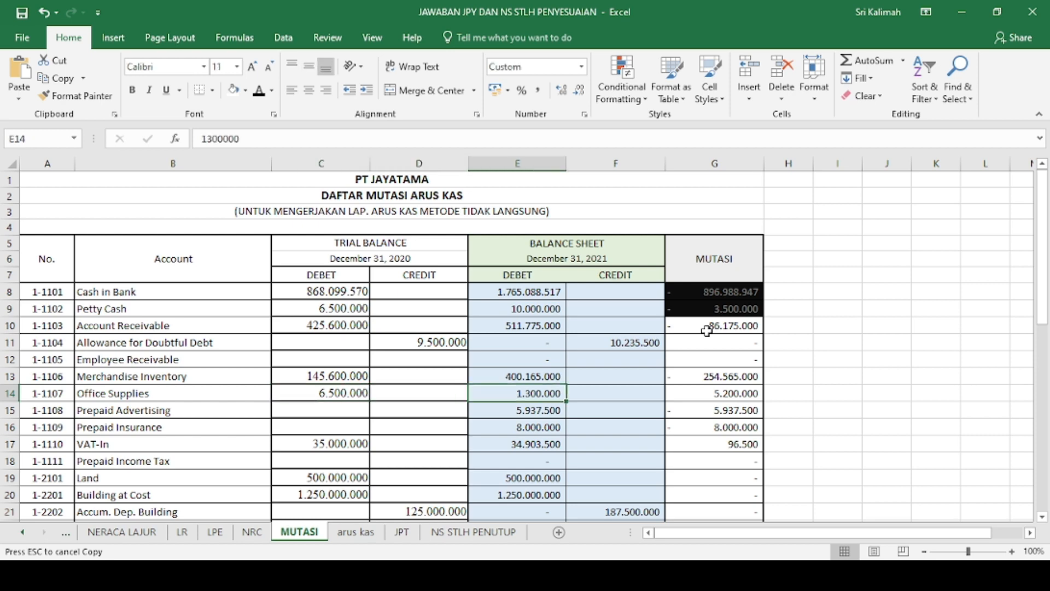
{"action": "key", "text": "Right"}
{"action": "key", "text": "Right"}
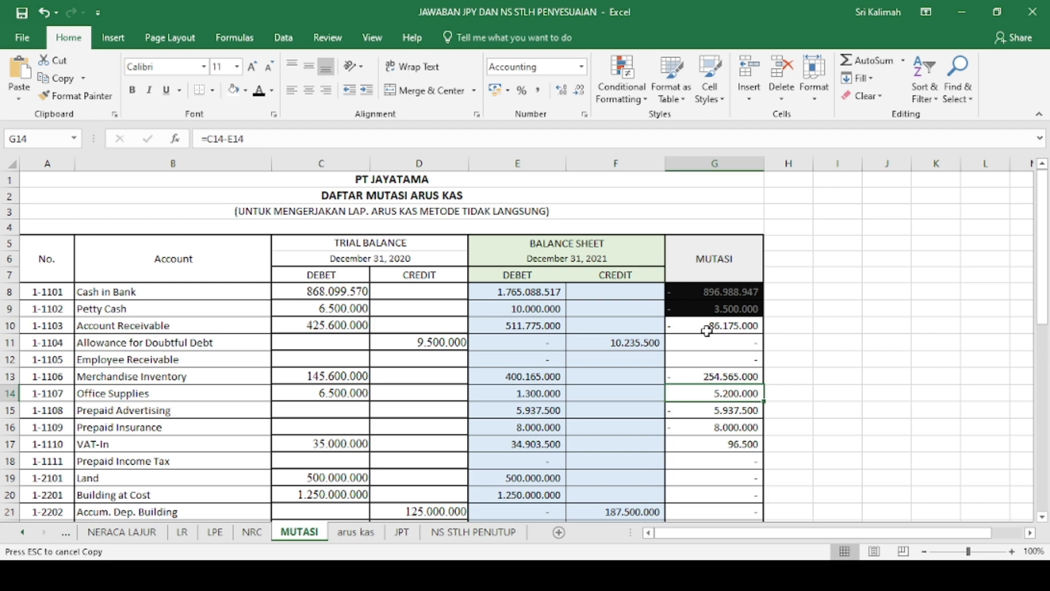
Review the movement formulas from Prepaid Advertising in G15 down to Prepaid Income Tax in G18.
{"action": "key", "text": "Down"}
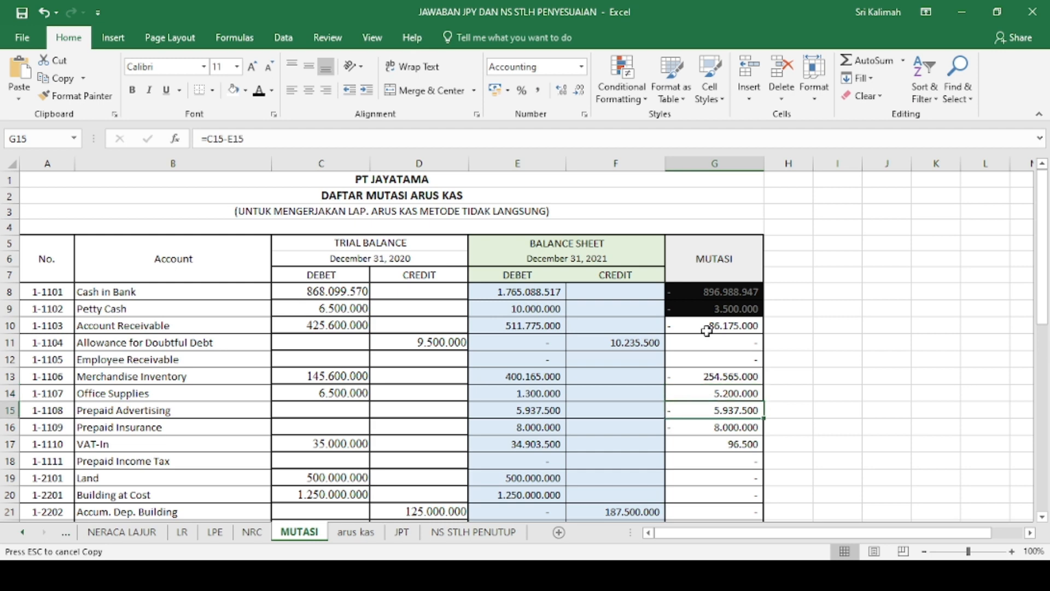
{"action": "key", "text": "Down"}
{"action": "key", "text": "Down"}
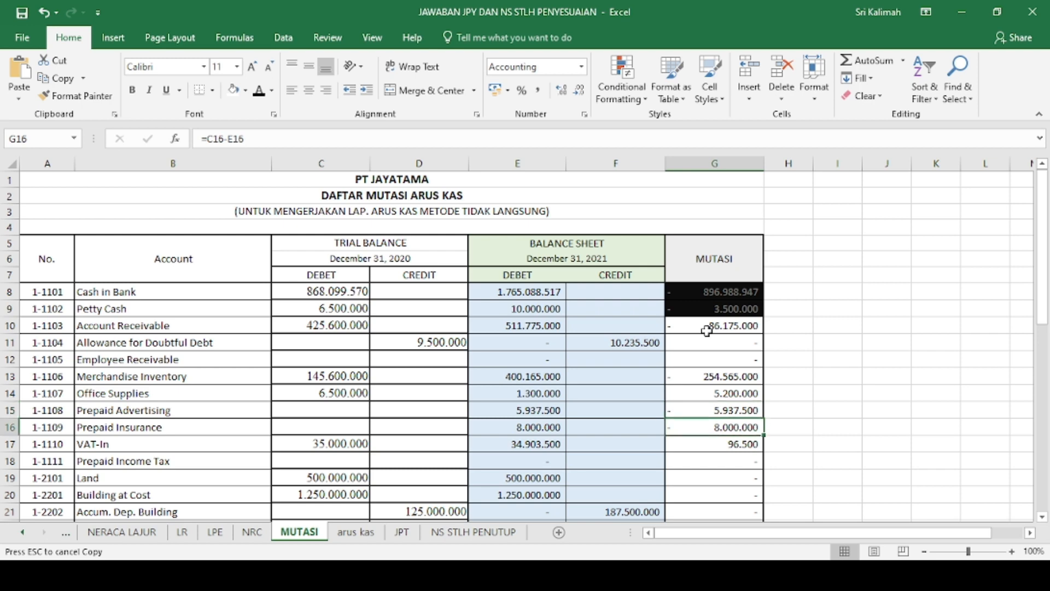
{"action": "key", "text": "Down"}
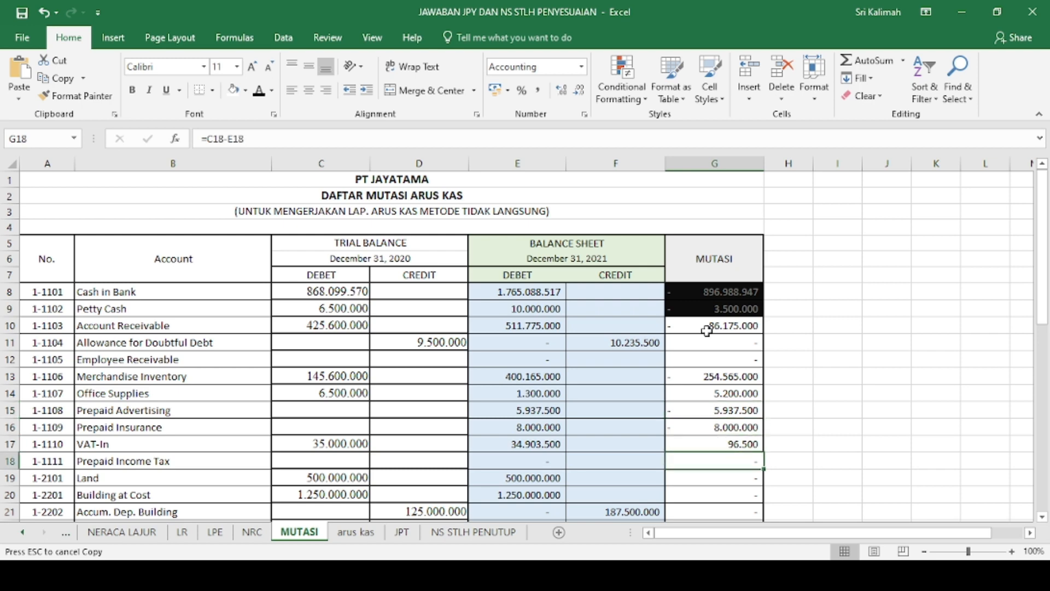
Try calculating the Accum. Dep. Building movement in G21 as its 2020 credit minus its 2021 credit, =D21-F21.
{"action": "key", "text": "Down"}
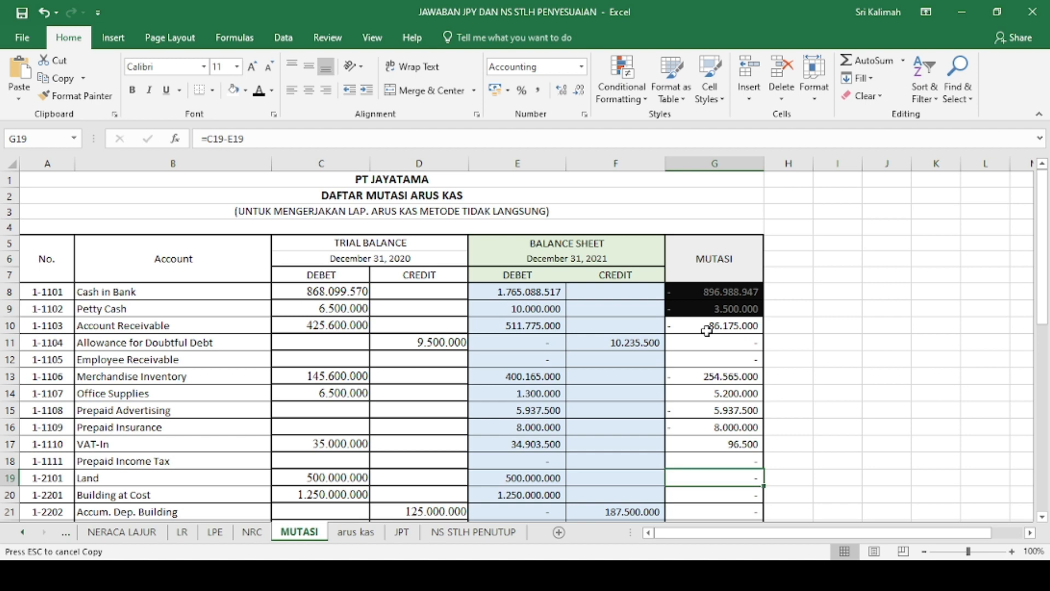
{"action": "key", "text": "Down"}
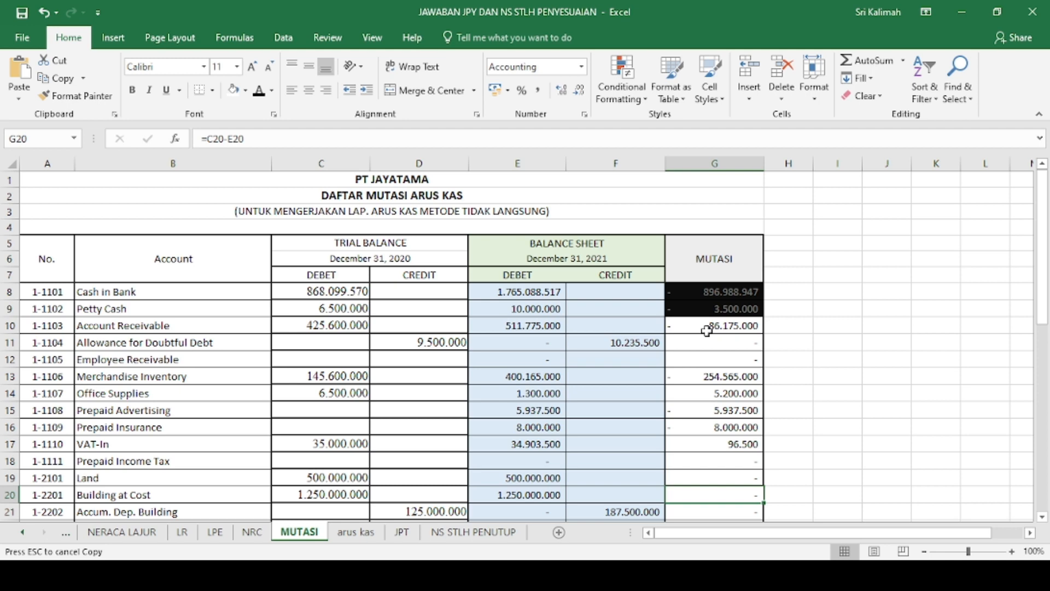
{"action": "key", "text": "Down"}
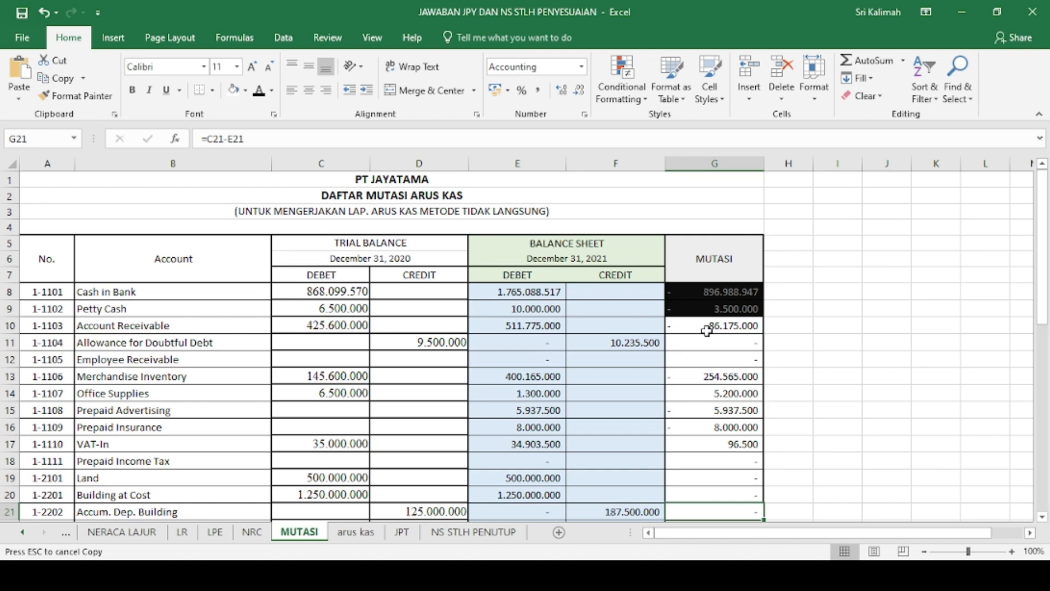
{"action": "type", "text": "="}
{"action": "key", "text": "Left"}
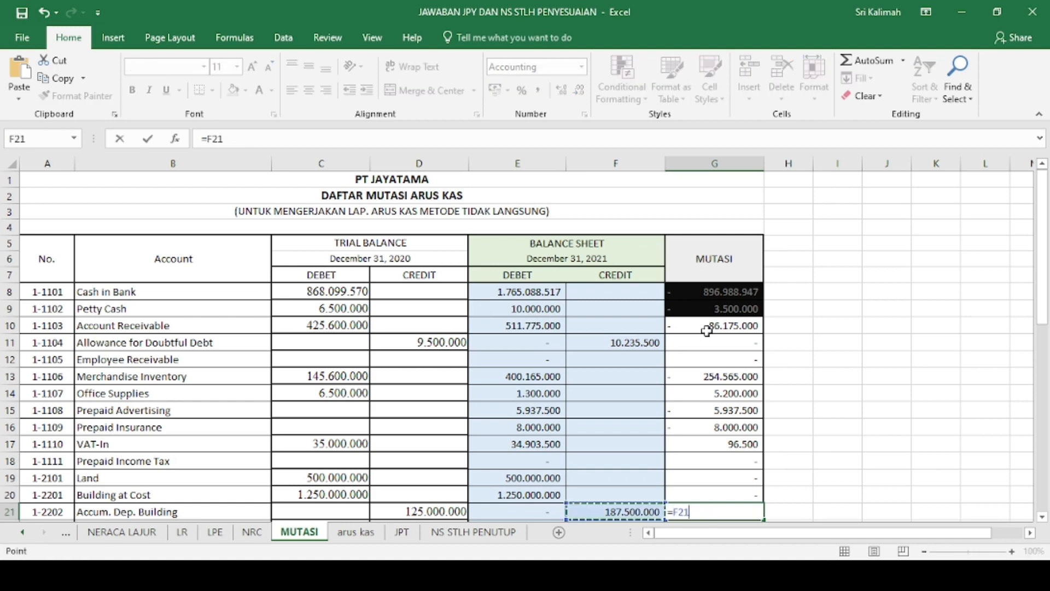
{"action": "key", "text": "Left"}
{"action": "key", "text": "Left"}
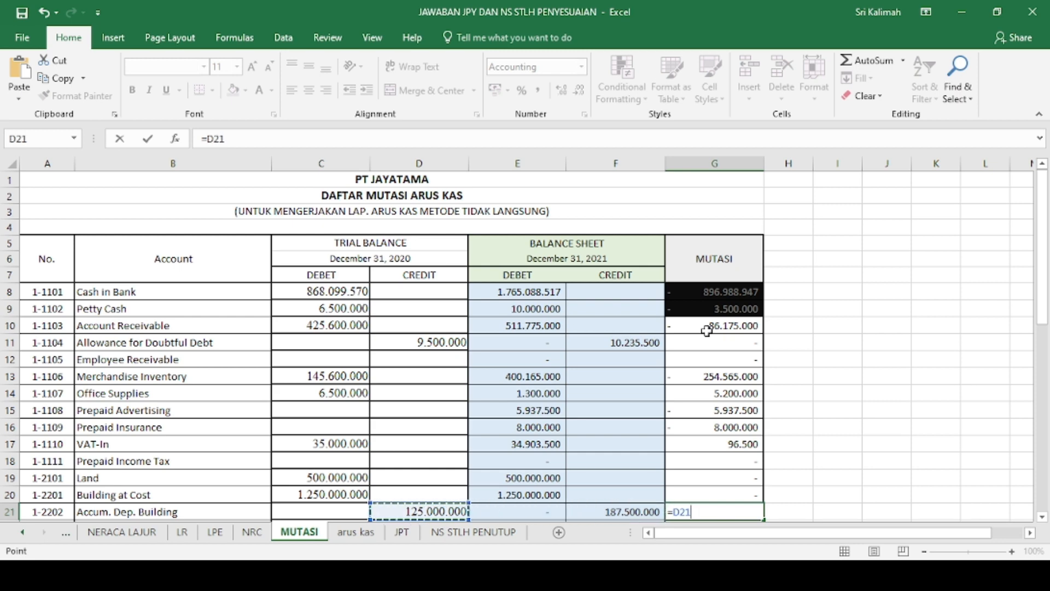
{"action": "type", "text": "-"}
{"action": "key", "text": "Left"}
{"action": "key", "text": "Return"}
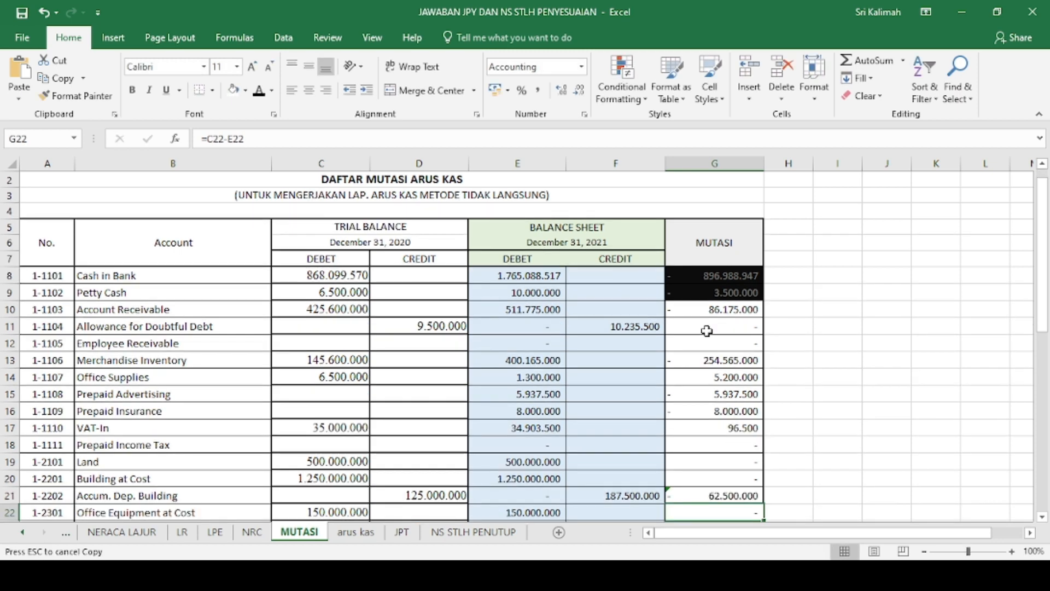
Replace the Accum. Dep. Building movement in G21 with =F21-D21 and fill the formula down to G33.
{"action": "key", "text": "Up"}
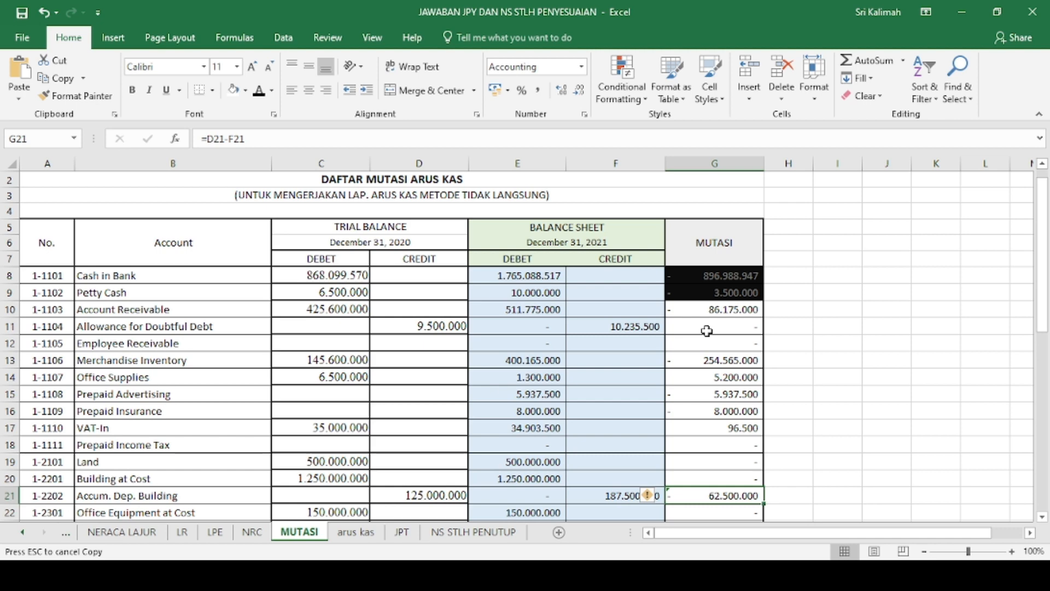
{"action": "type", "text": "="}
{"action": "key", "text": "Left"}
{"action": "type", "text": "-"}
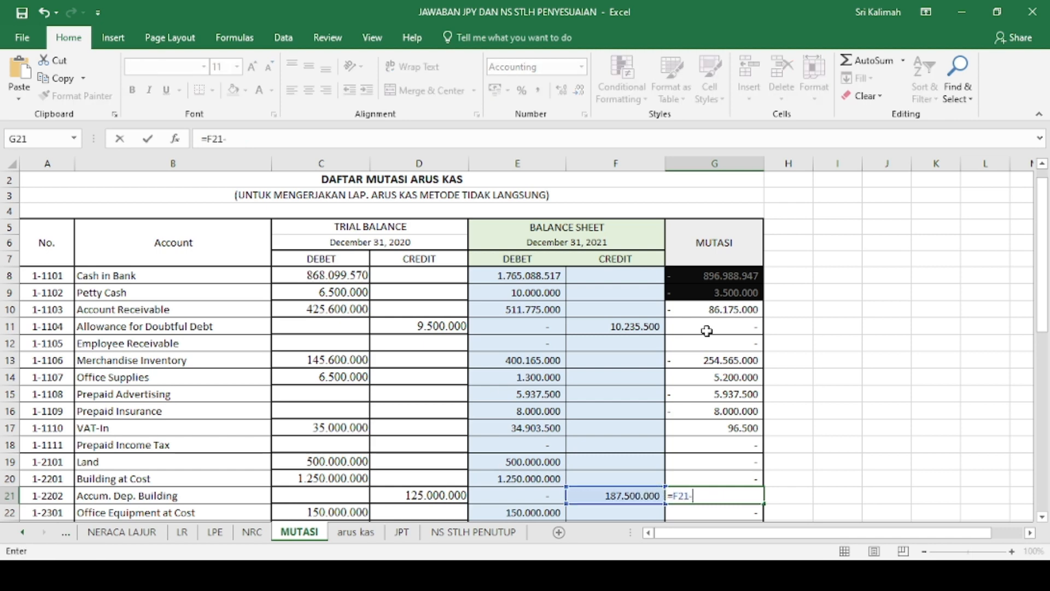
{"action": "key", "text": "Left"}
{"action": "key", "text": "Left"}
{"action": "key", "text": "Return"}
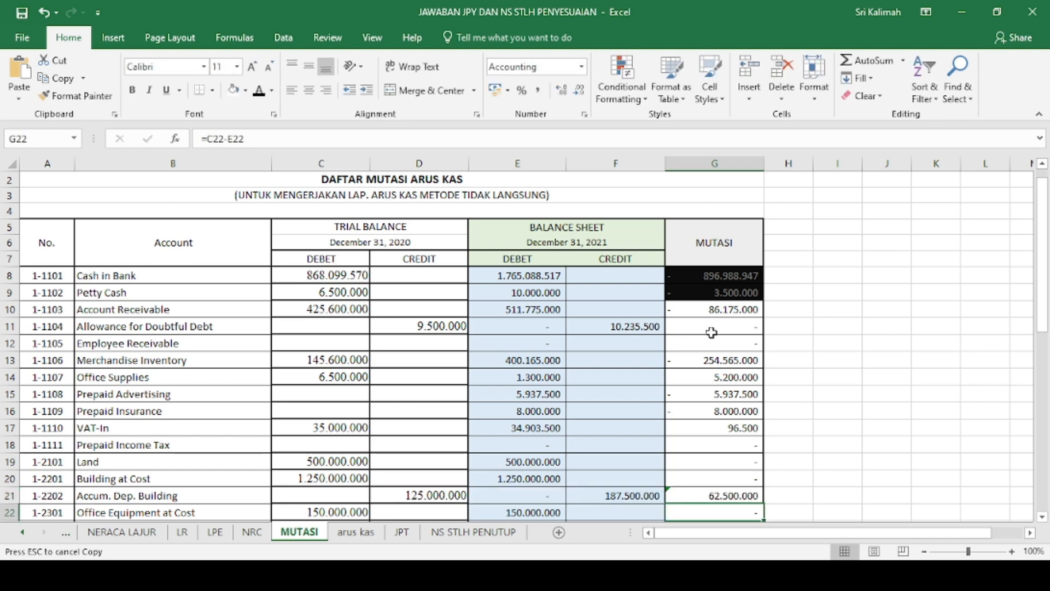
{"action": "left_click", "coordinate": [750, 495]}
{"action": "mouse_move", "coordinate": [764, 504]}
{"action": "left_mouse_down"}
{"action": "mouse_move", "coordinate": [764, 519]}
{"action": "mouse_move", "coordinate": [763, 492]}
{"action": "left_mouse_up"}
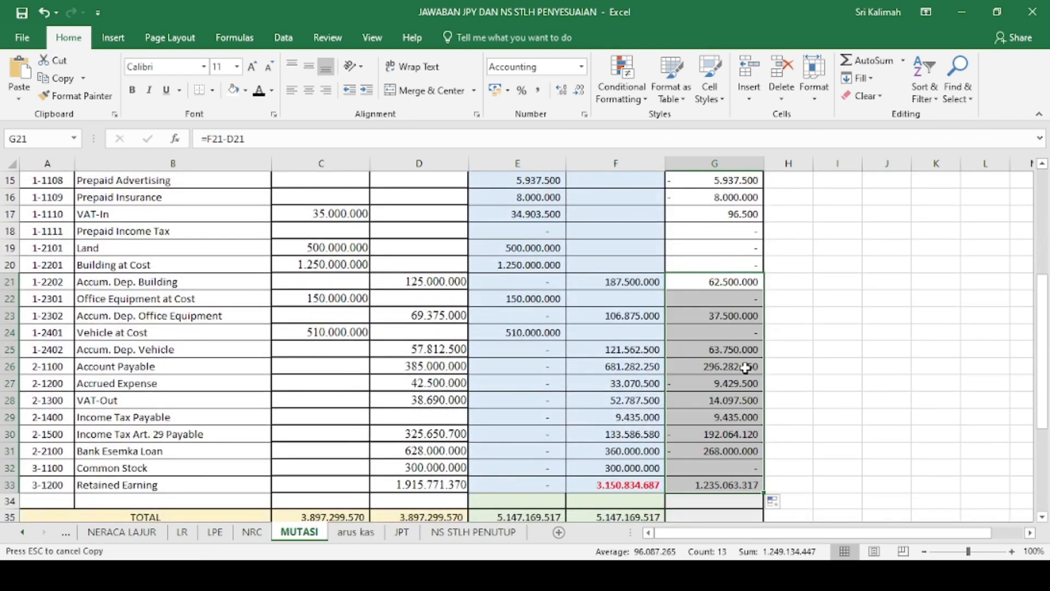
Review the movement formulas from Accum. Dep. Office Equipment in G23 down through Retained Earning in G33.
{"action": "left_click", "coordinate": [731, 317]}
{"action": "key", "text": "Down"}
{"action": "key", "text": "Down"}
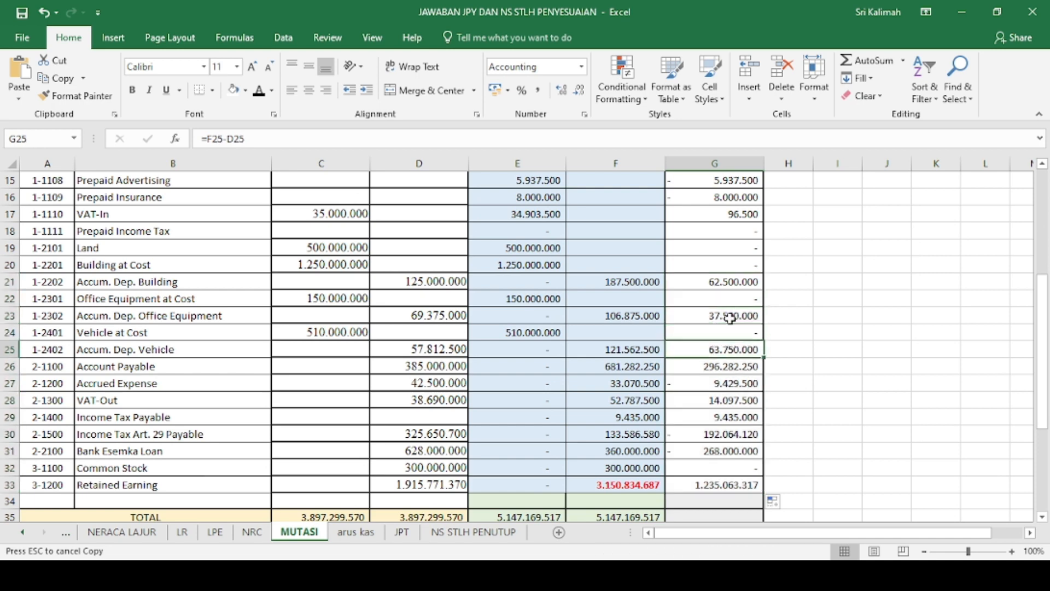
{"action": "key", "text": "Down"}
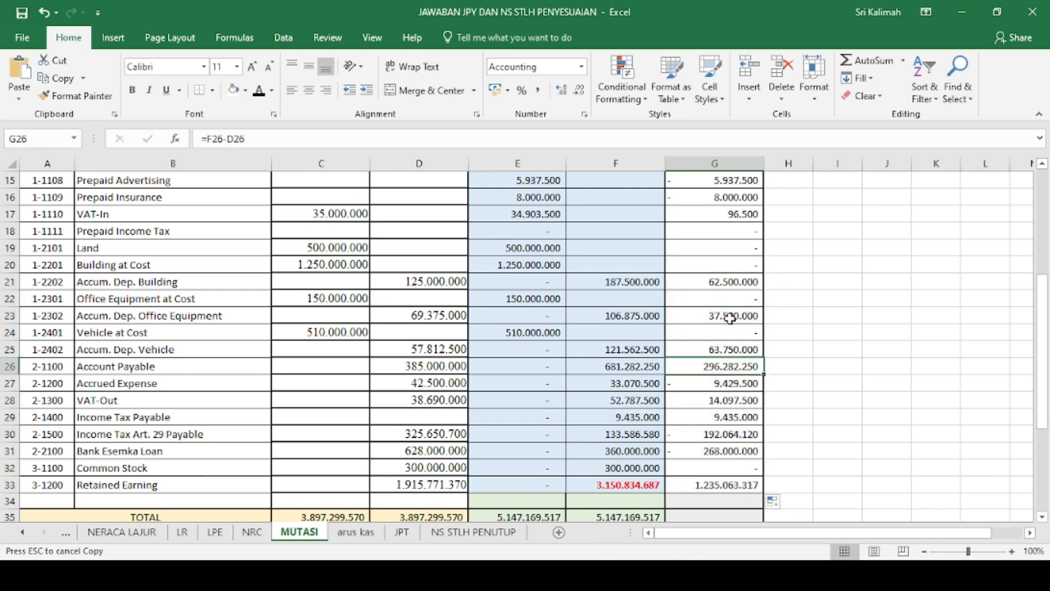
{"action": "key", "text": "Down"}
{"action": "key", "text": "Down"}
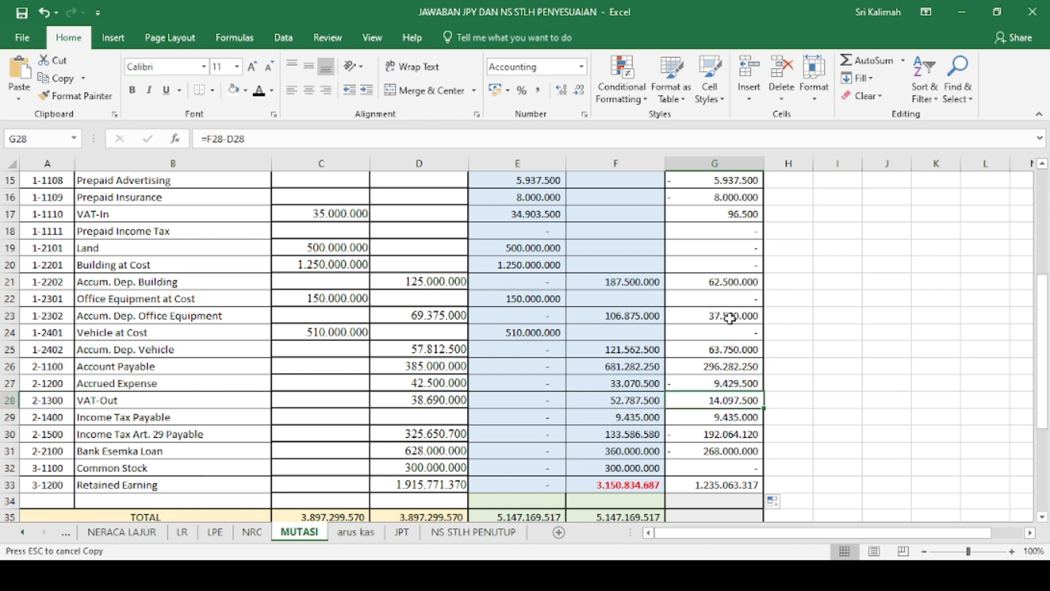
{"action": "key", "text": "Down"}
{"action": "key", "text": "Down"}
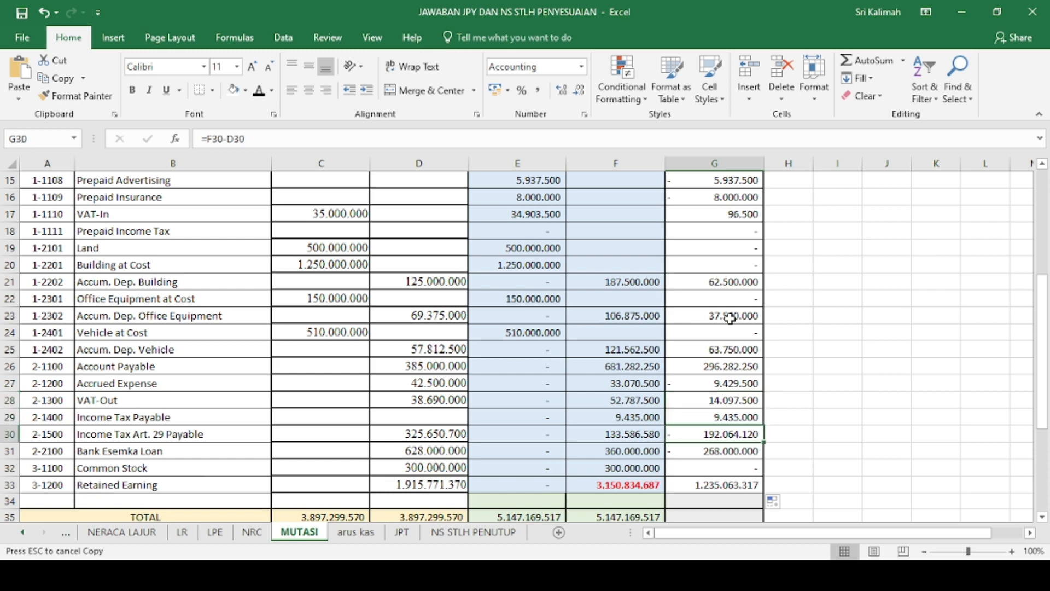
{"action": "key", "text": "Down"}
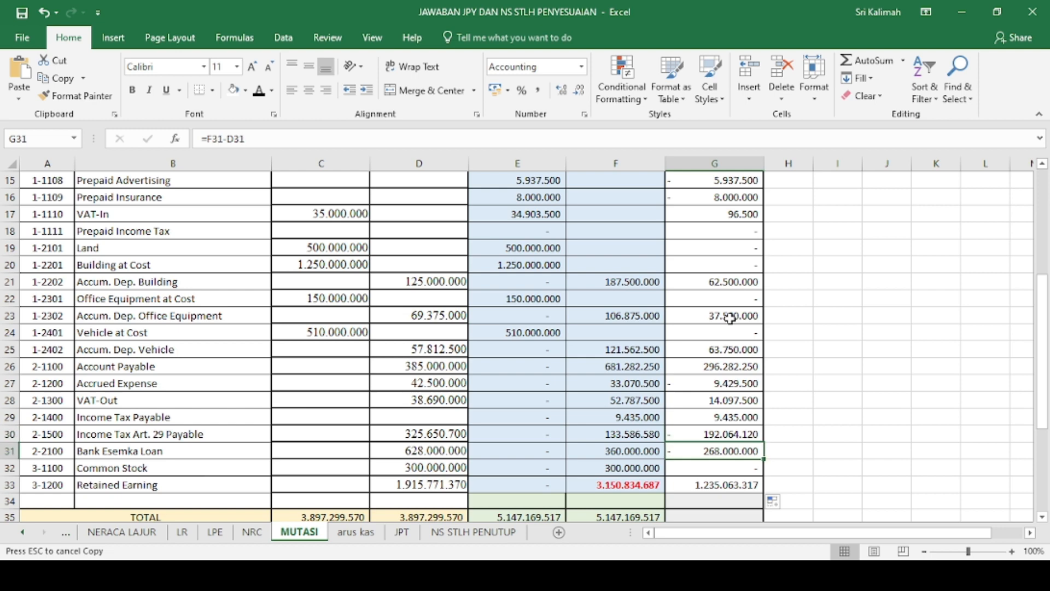
{"action": "key", "text": "Down"}
{"action": "key", "text": "Down"}
{"action": "key", "text": "Down"}
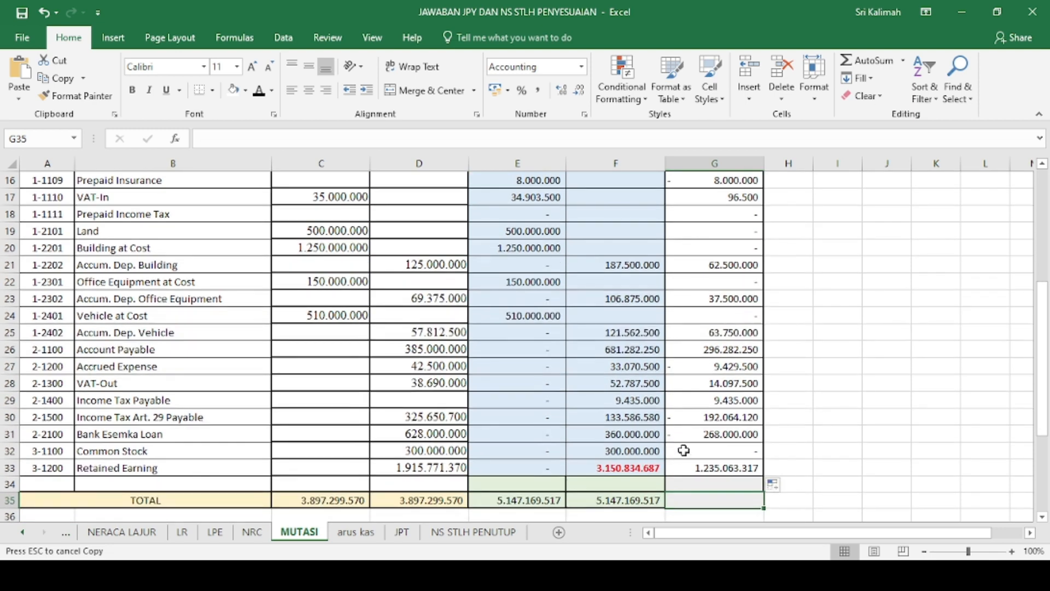
{"action": "scroll", "coordinate": [691, 441], "scroll_direction": "up", "scroll_amount": 5}
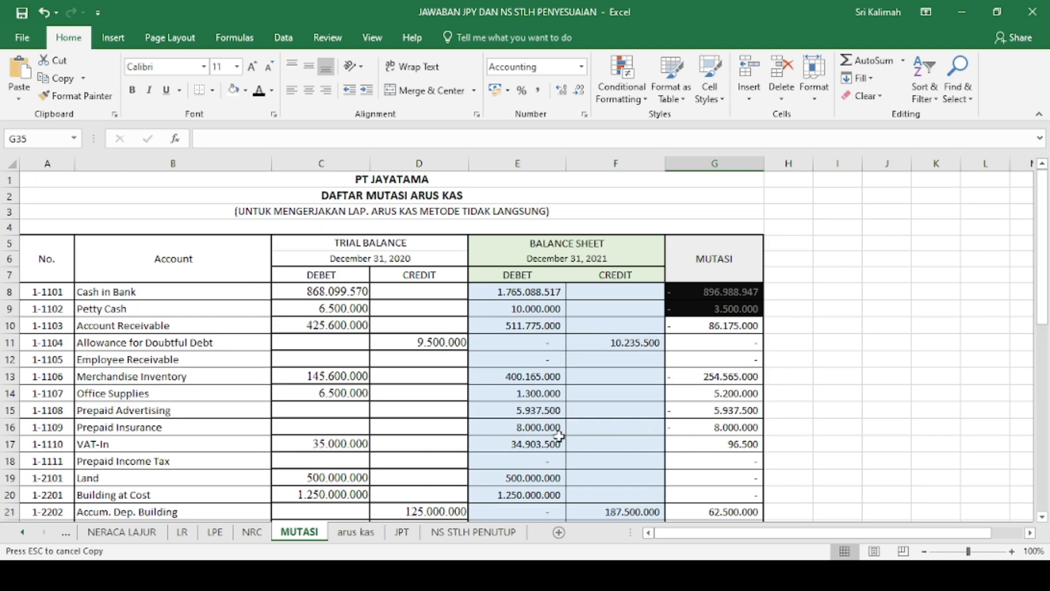
On the arus kas sheet, link Net Profit After Tax in C6 to Net Income After Tax in B9 of the LPE sheet.
{"action": "left_click", "coordinate": [356, 532]}
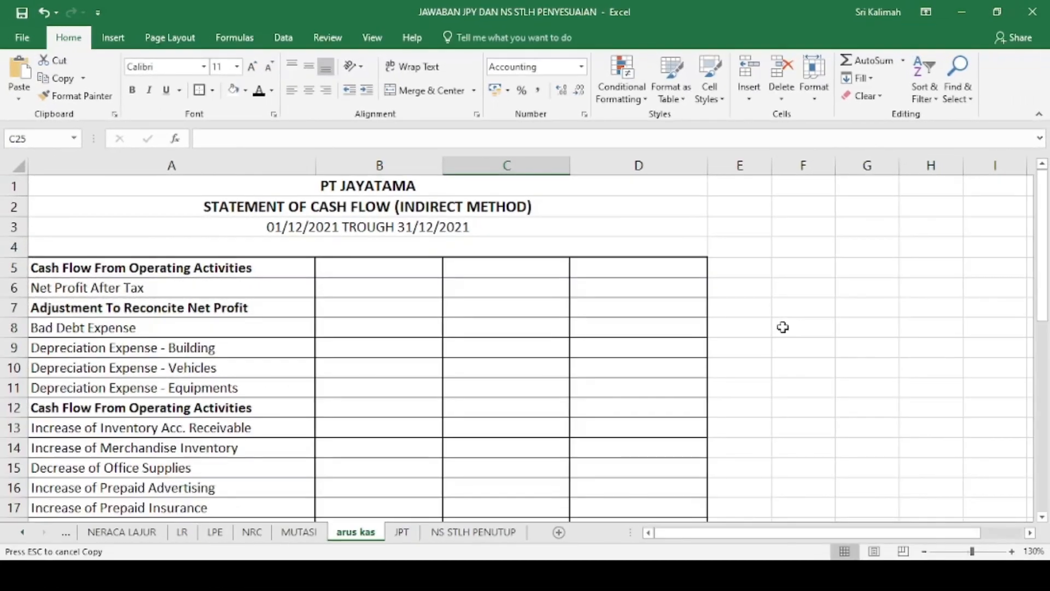
{"action": "left_click", "coordinate": [305, 533]}
{"action": "left_click", "coordinate": [358, 534]}
{"action": "left_click", "coordinate": [503, 292]}
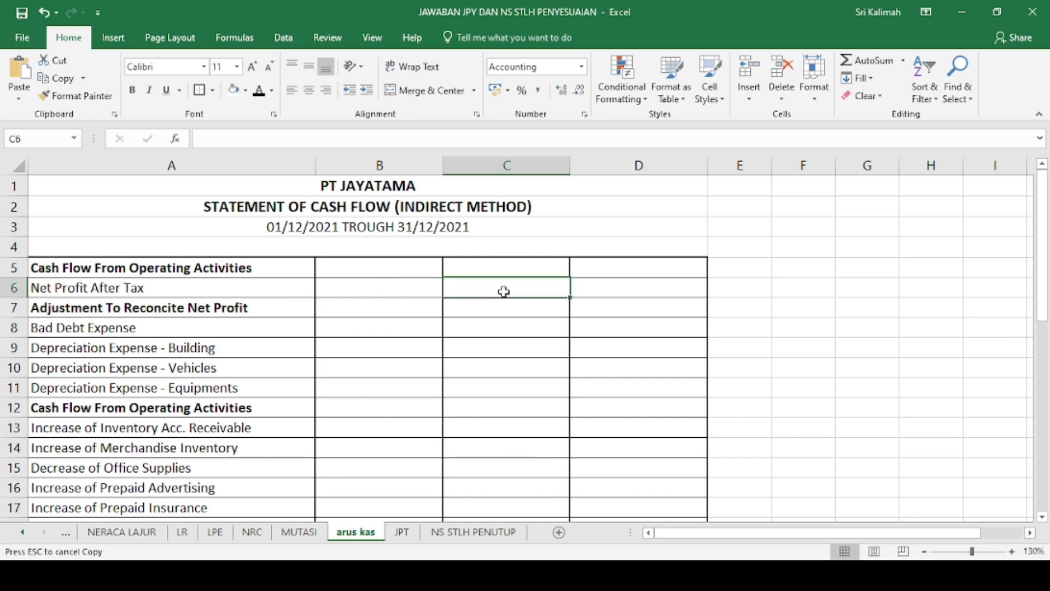
{"action": "key", "text": "Escape"}
{"action": "type", "text": "="}
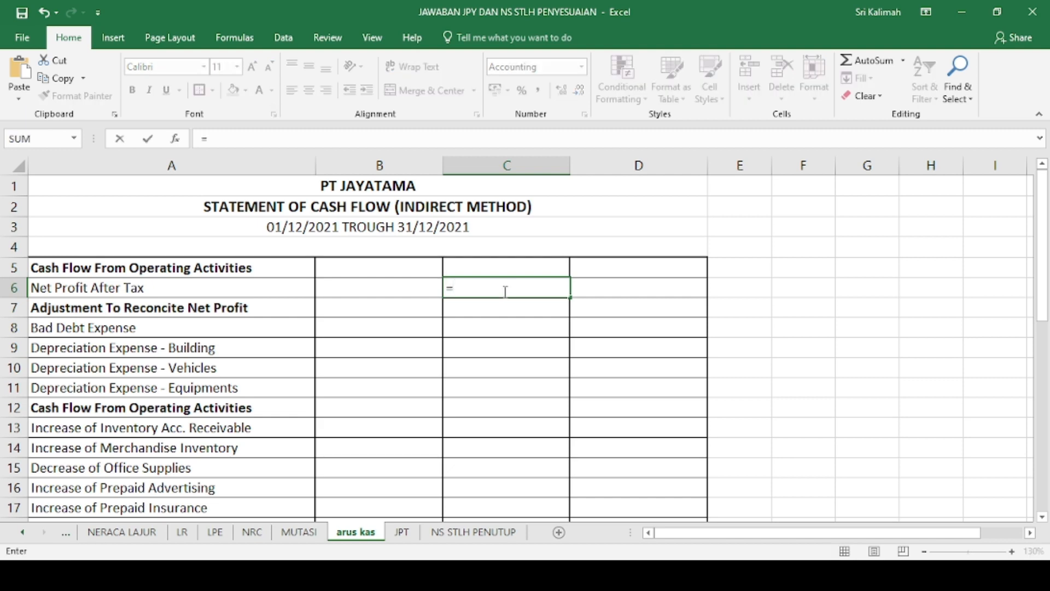
{"action": "left_click", "coordinate": [215, 533]}
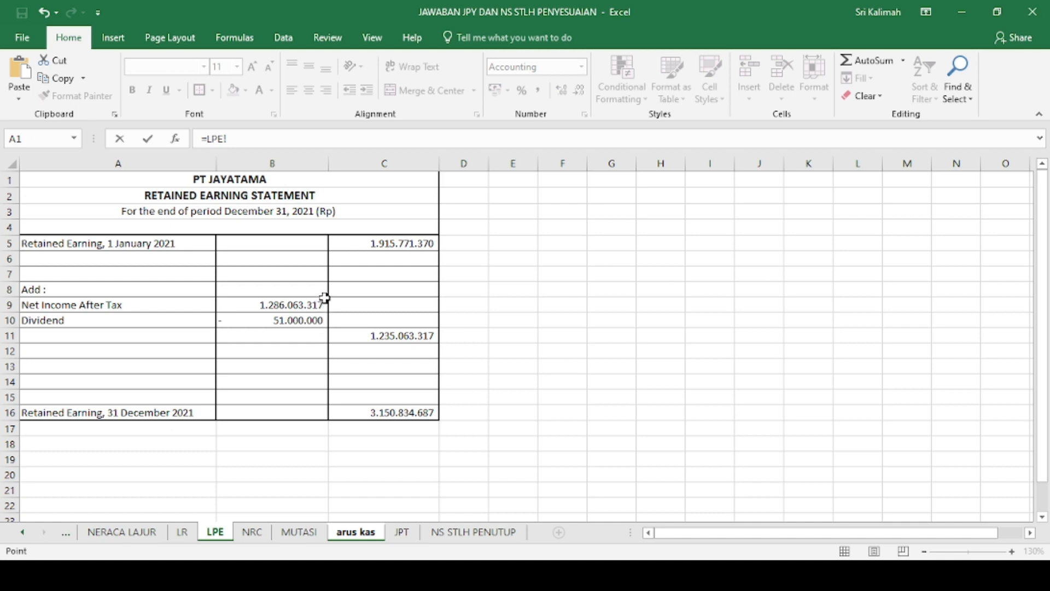
{"action": "left_click", "coordinate": [292, 307]}
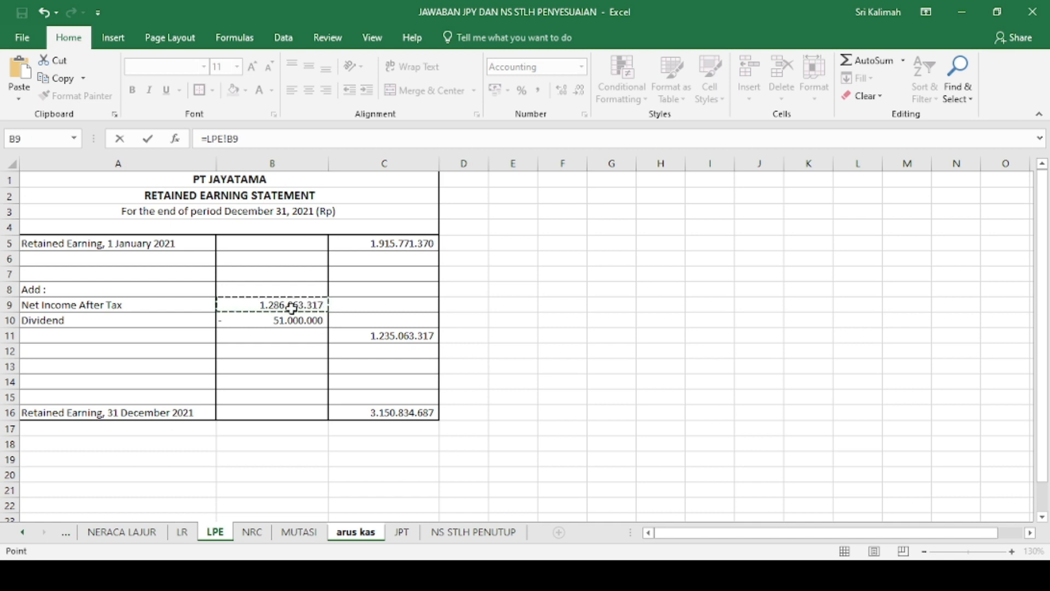
{"action": "key", "text": "Return"}
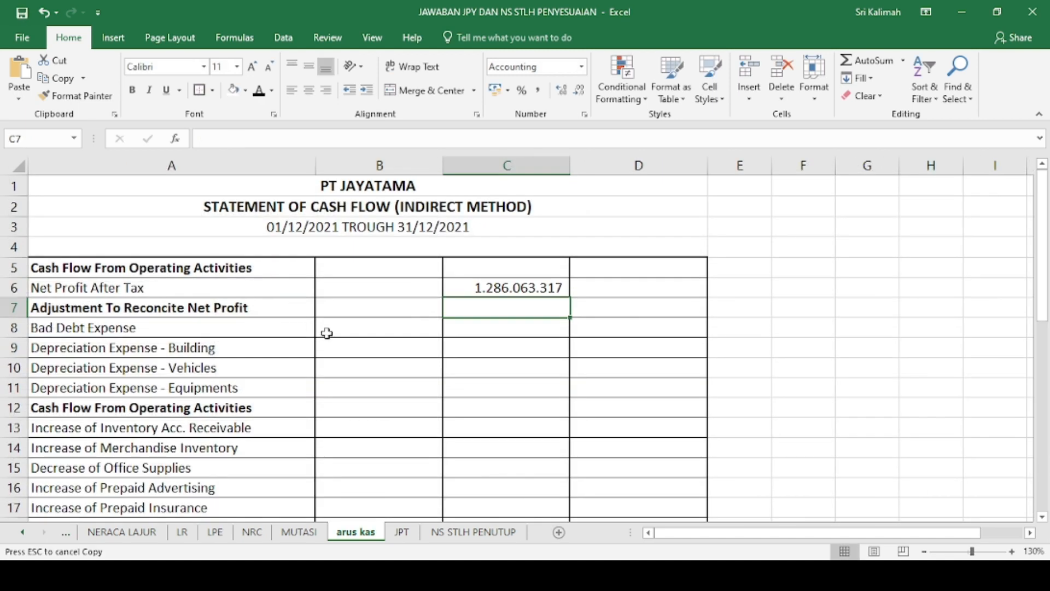
{"action": "left_click", "coordinate": [376, 330]}
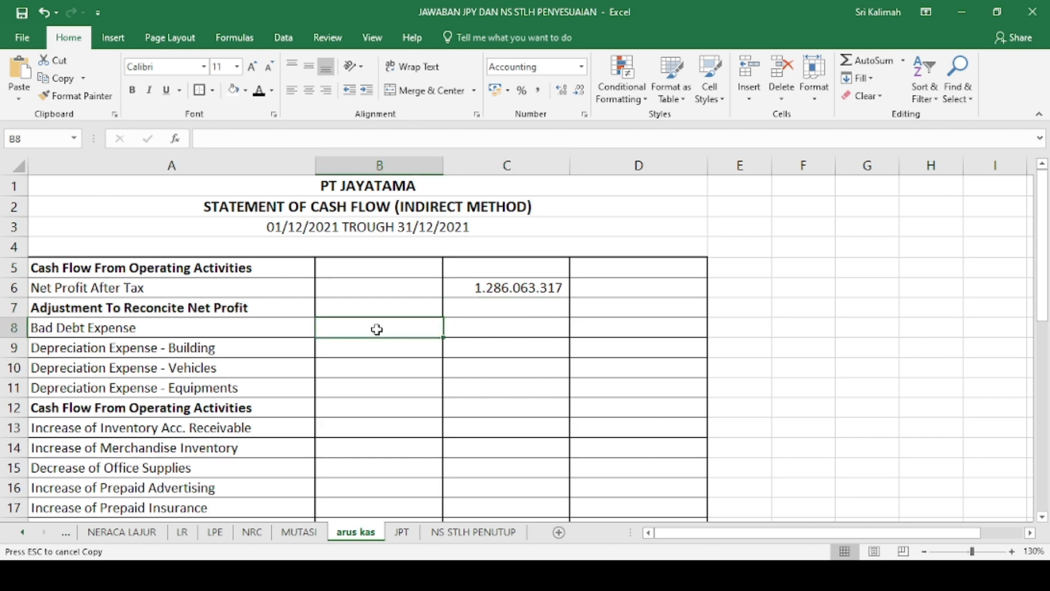
{"action": "type", "text": "="}
{"action": "left_click", "coordinate": [300, 532]}
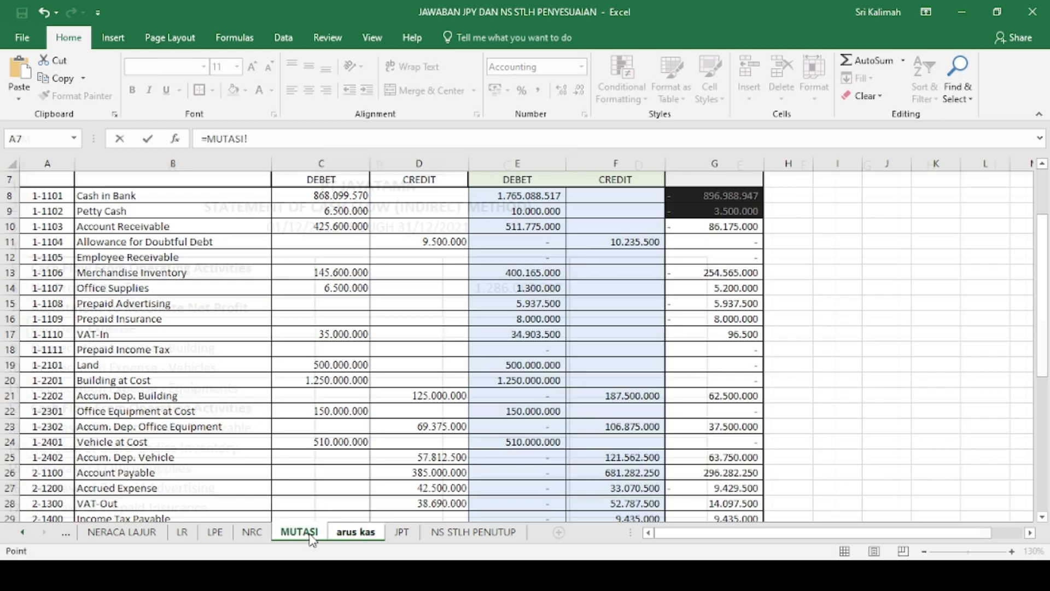
{"action": "scroll", "coordinate": [689, 314], "scroll_direction": "up", "scroll_amount": 2}
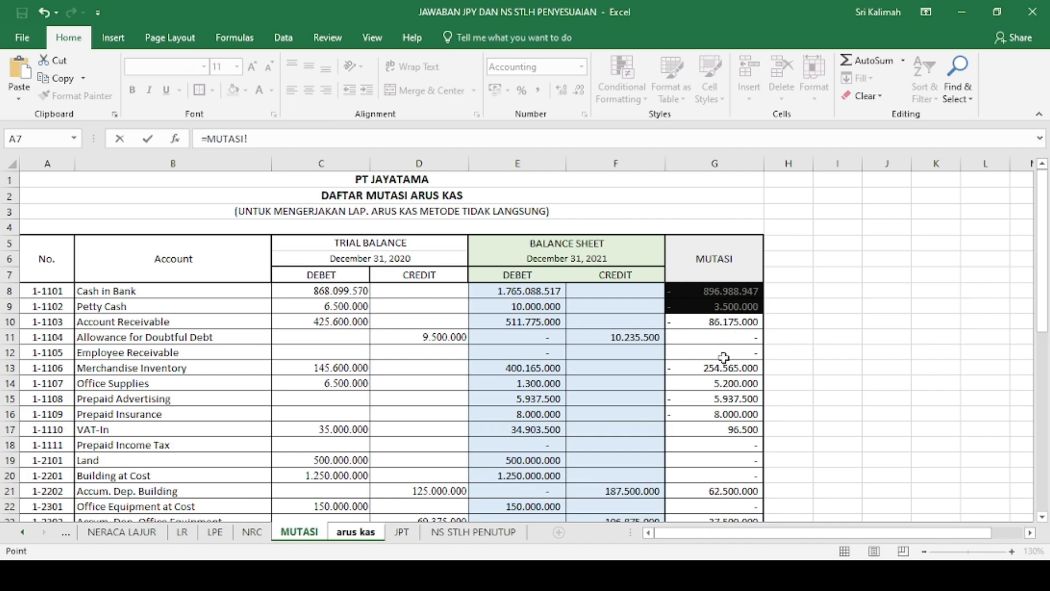
{"action": "scroll", "coordinate": [712, 397], "scroll_direction": "down", "scroll_amount": 3}
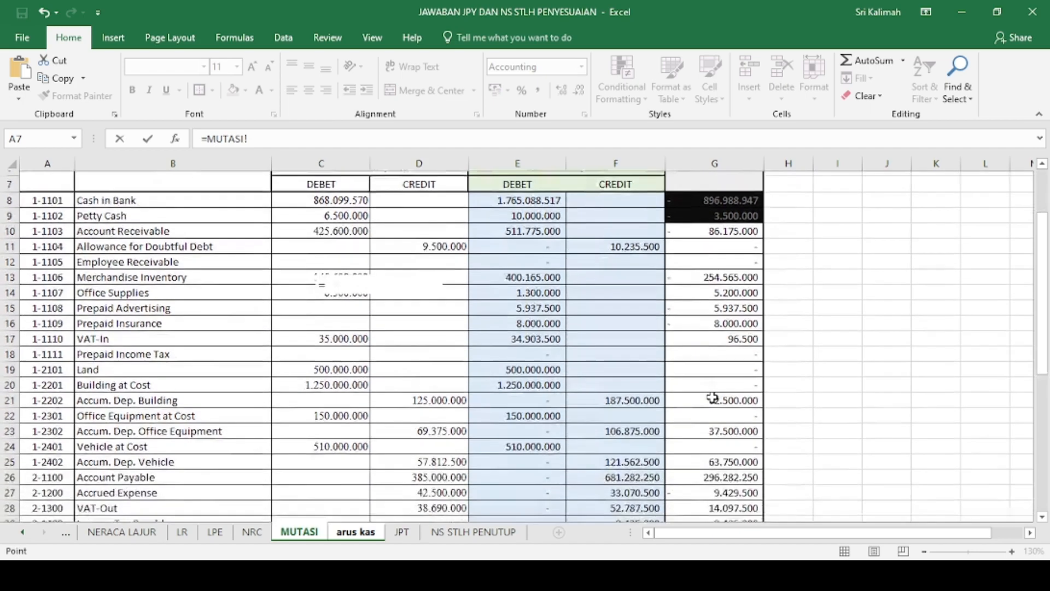
{"action": "scroll", "coordinate": [712, 396], "scroll_direction": "down", "scroll_amount": 2}
{"action": "scroll", "coordinate": [712, 397], "scroll_direction": "up", "scroll_amount": 4}
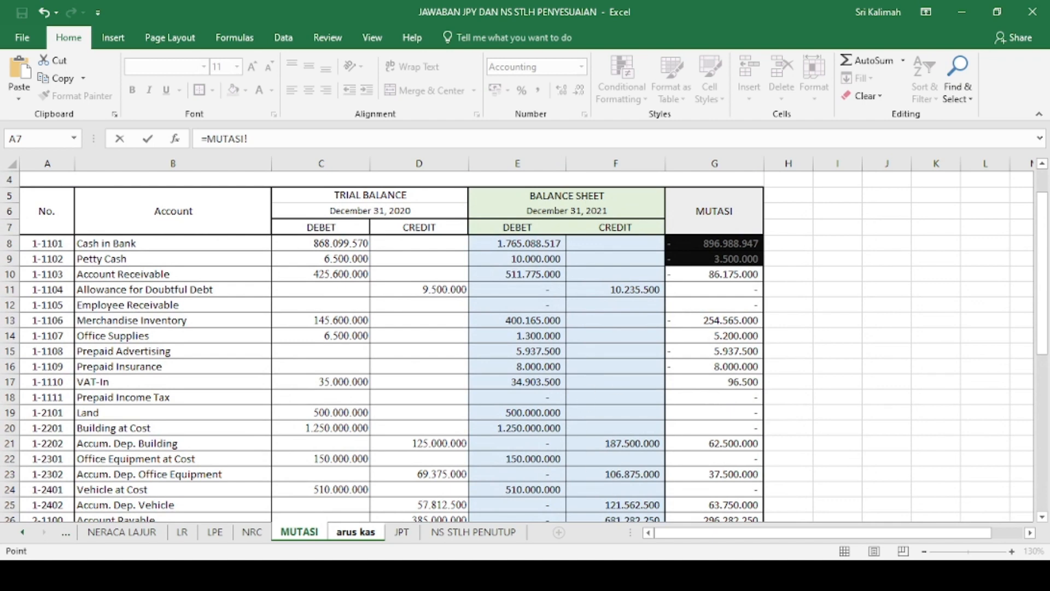
{"action": "left_click", "coordinate": [656, 575]}
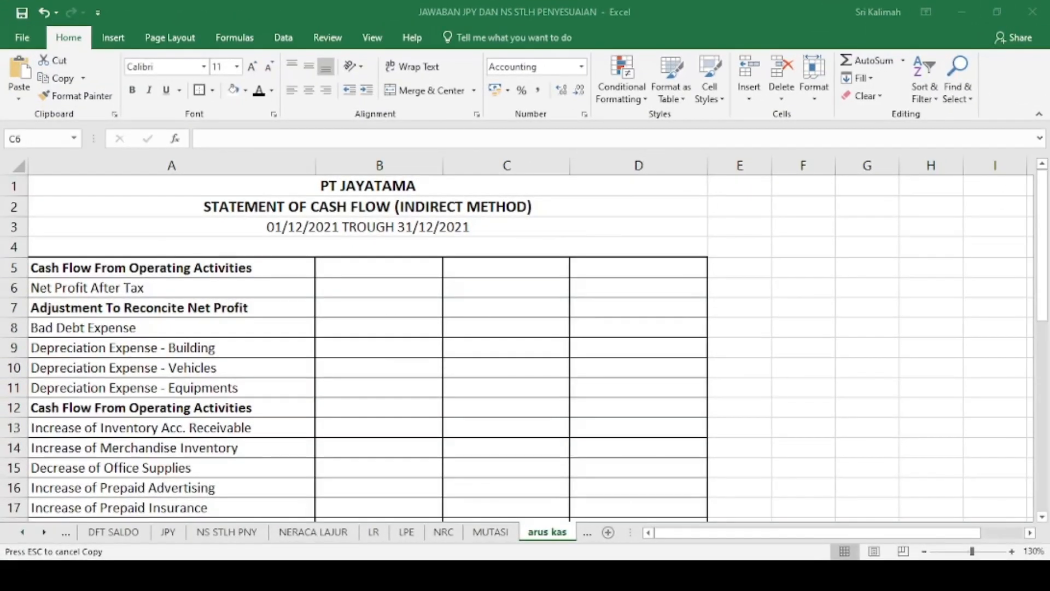
Fill Net Profit After Tax in C6 of the cash flow statement with a reference to LPE cell B9.
{"action": "left_click", "coordinate": [498, 290]}
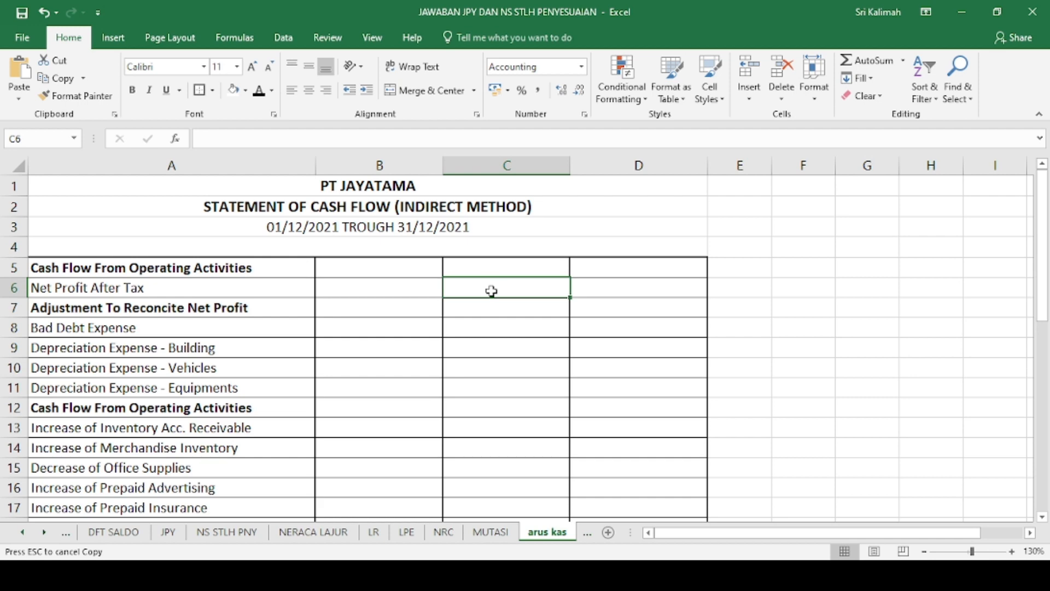
{"action": "type", "text": "="}
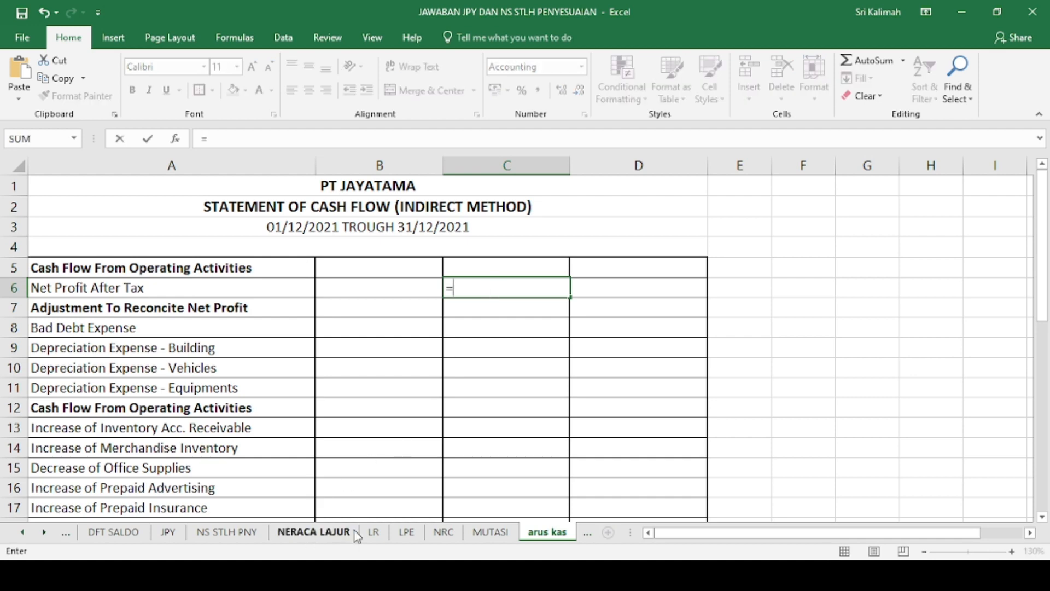
{"action": "left_click", "coordinate": [406, 532]}
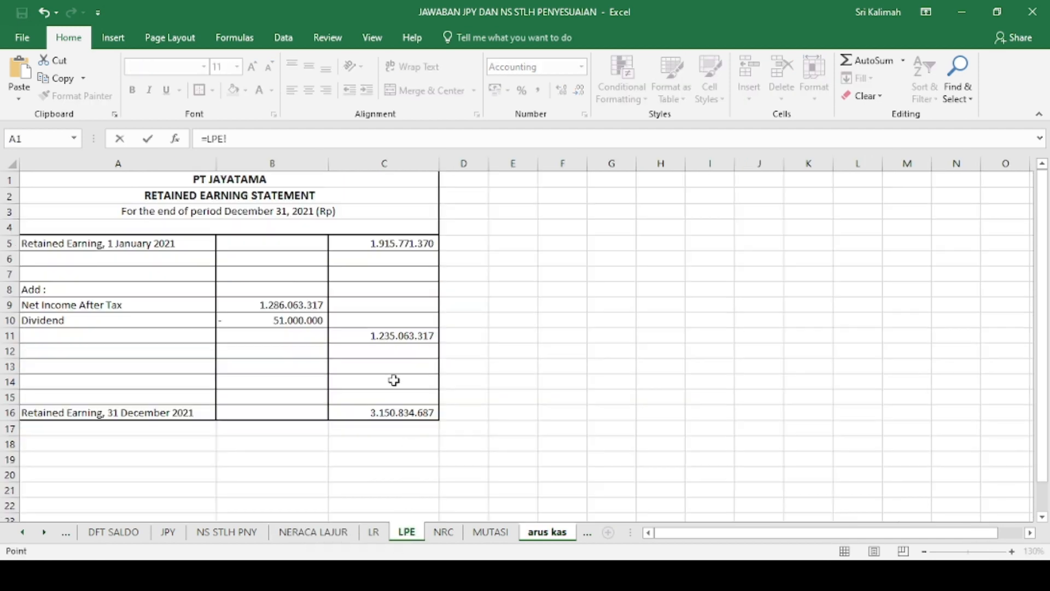
{"action": "left_click", "coordinate": [305, 302]}
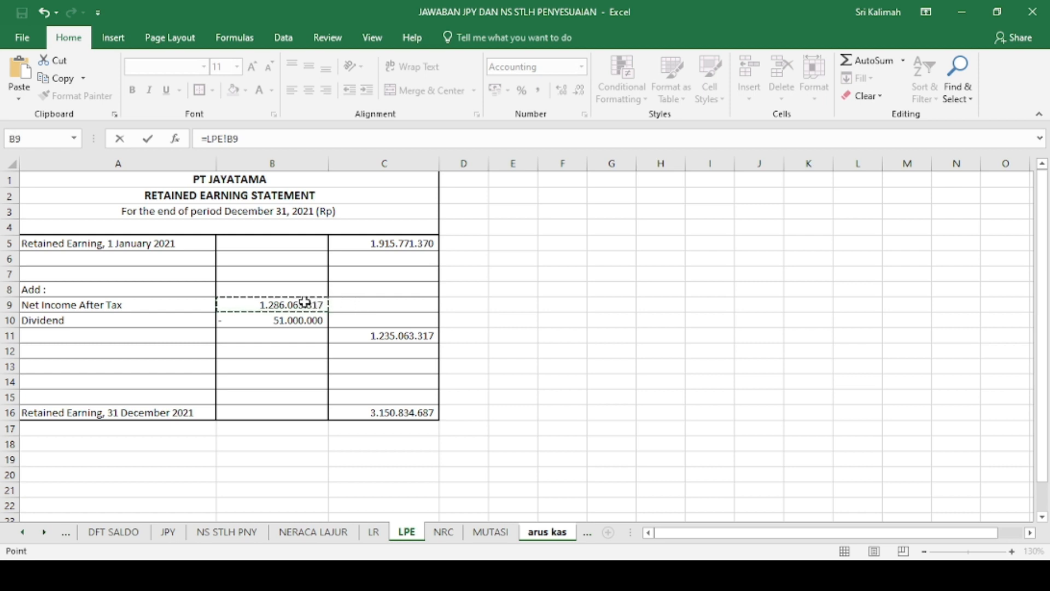
{"action": "key", "text": "Return"}
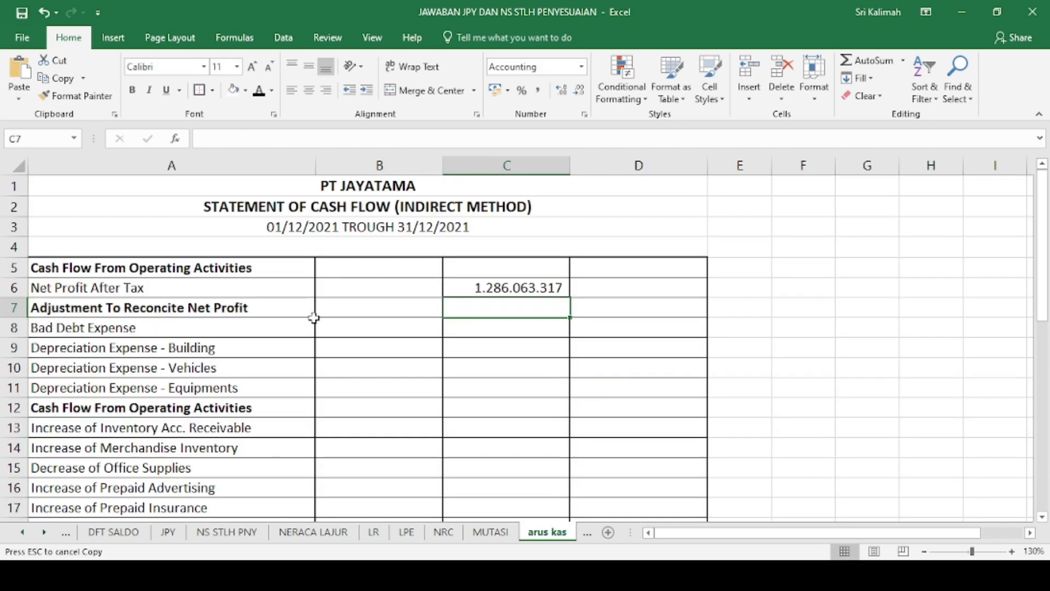
{"action": "left_click", "coordinate": [394, 308]}
{"action": "type", "text": "="}
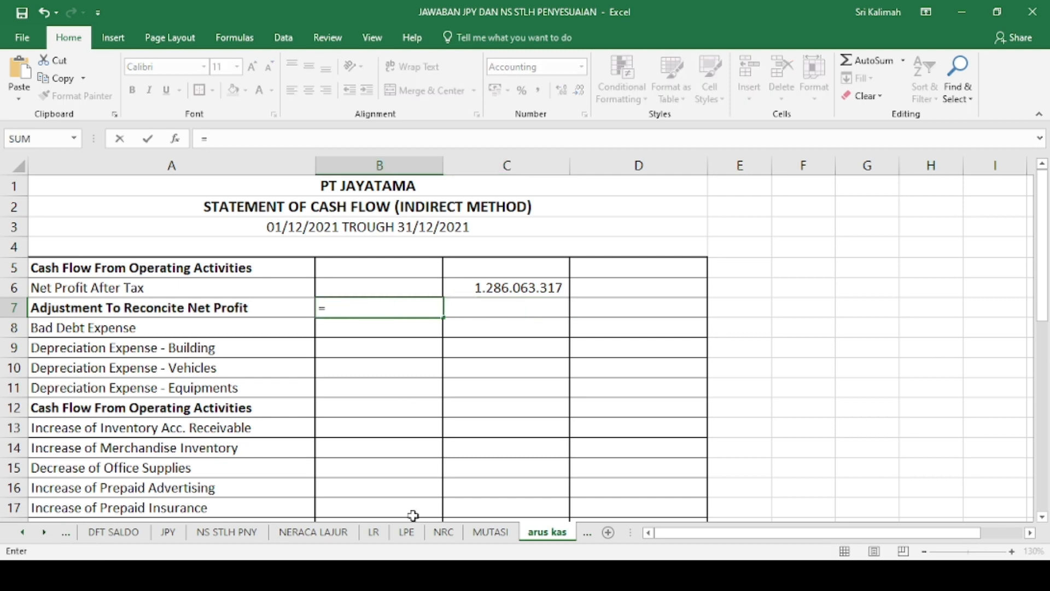
{"action": "left_click", "coordinate": [490, 532]}
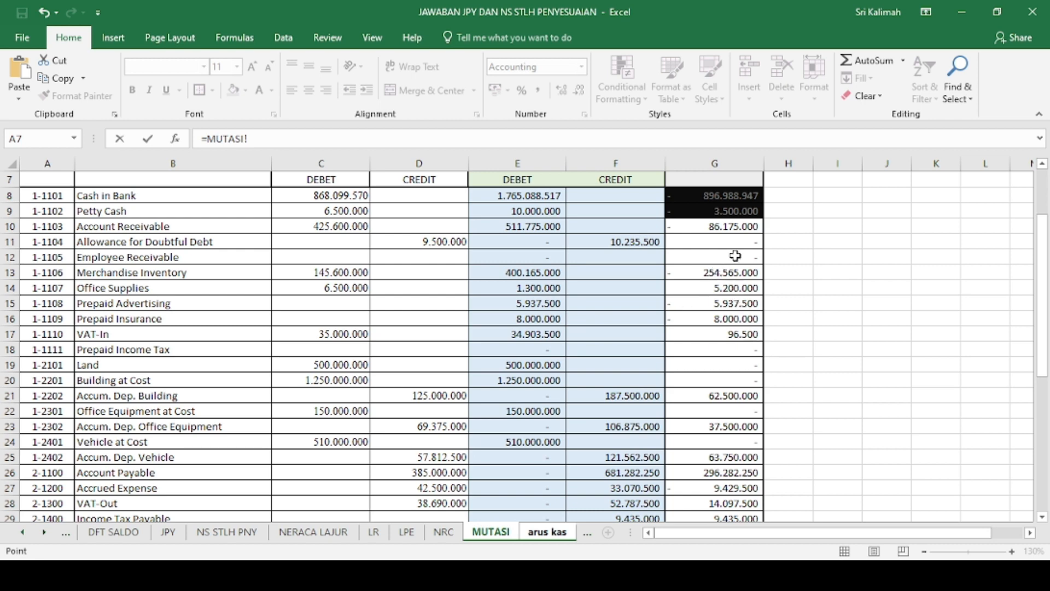
{"action": "key", "text": "Escape"}
On the MUTASI sheet, fill the Account Receivable movement formula from G10 down into G11.
{"action": "left_click", "coordinate": [490, 533]}
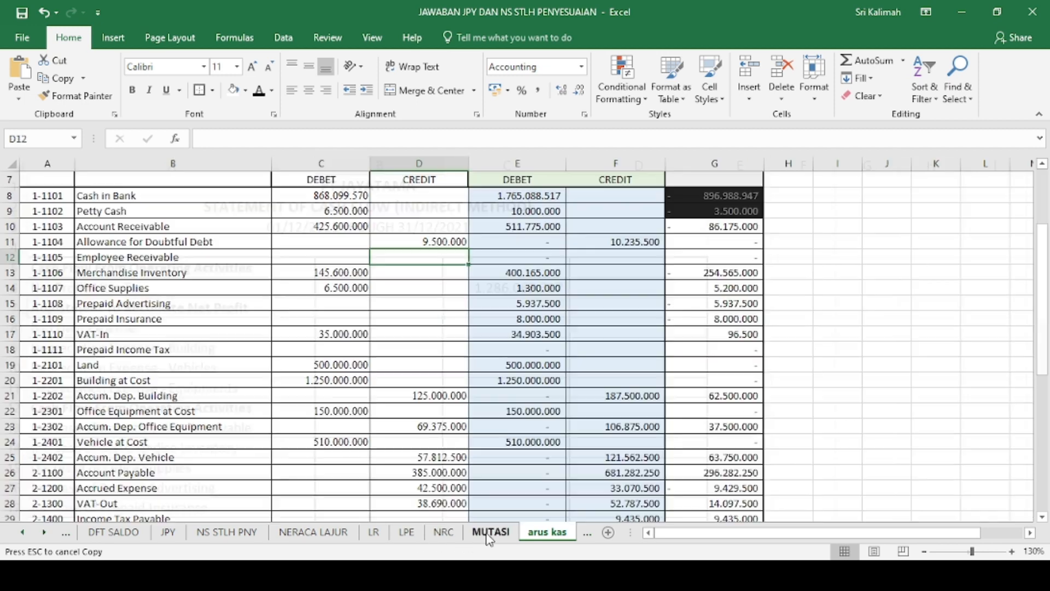
{"action": "left_click", "coordinate": [706, 240]}
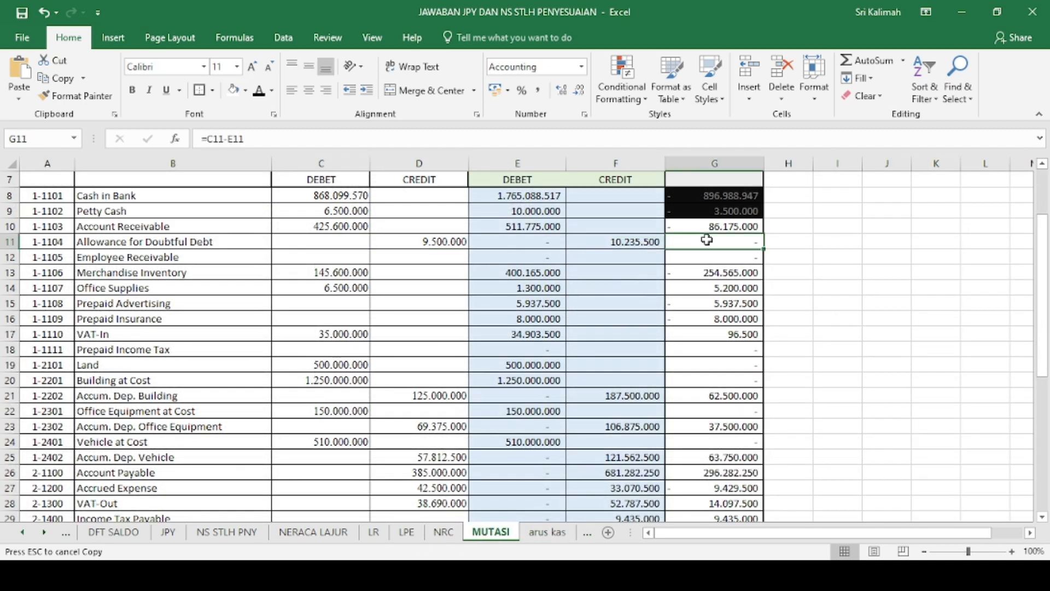
{"action": "left_click", "coordinate": [719, 226]}
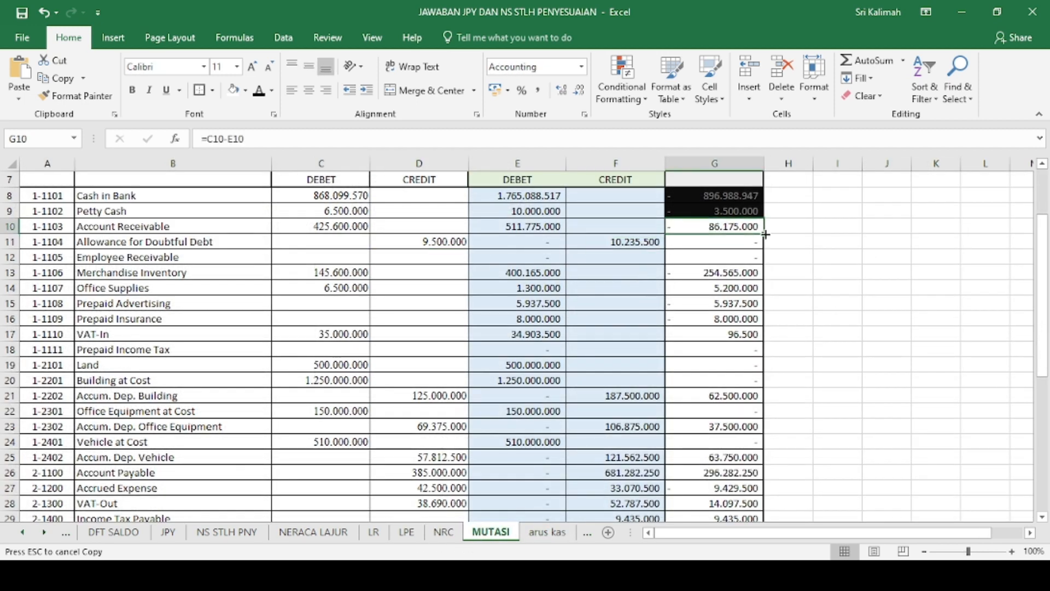
{"action": "left_click_drag", "start_coordinate": [765, 234], "coordinate": [757, 252]}
{"action": "left_click", "coordinate": [743, 240]}
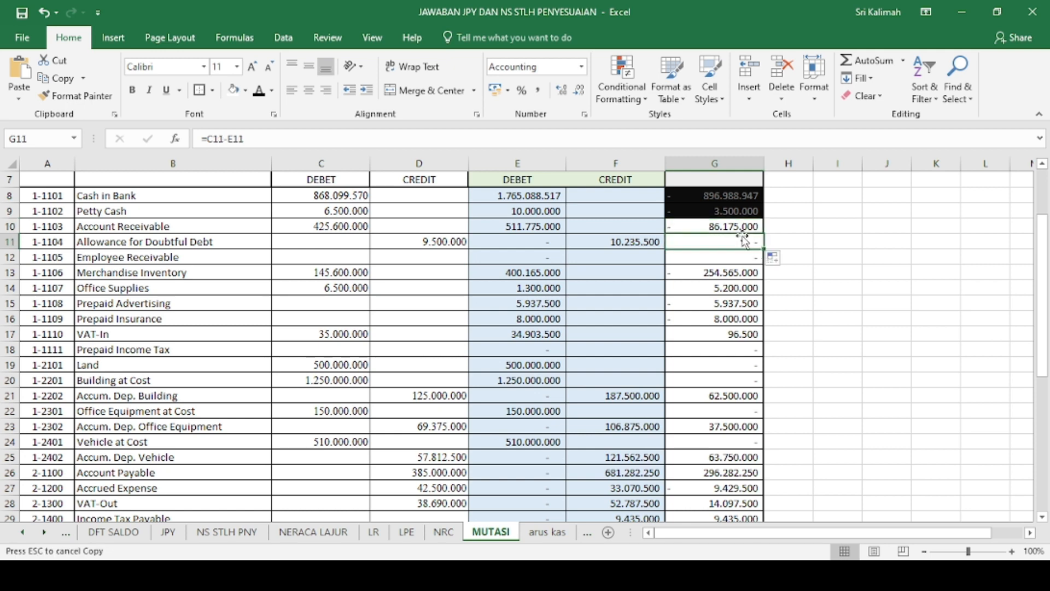
Enter =D11-E11 as the Allowance for Doubtful Debt movement in G11.
{"action": "type", "text": "="}
{"action": "key", "text": "Left"}
{"action": "key", "text": "Left"}
{"action": "key", "text": "Left"}
{"action": "type", "text": "-"}
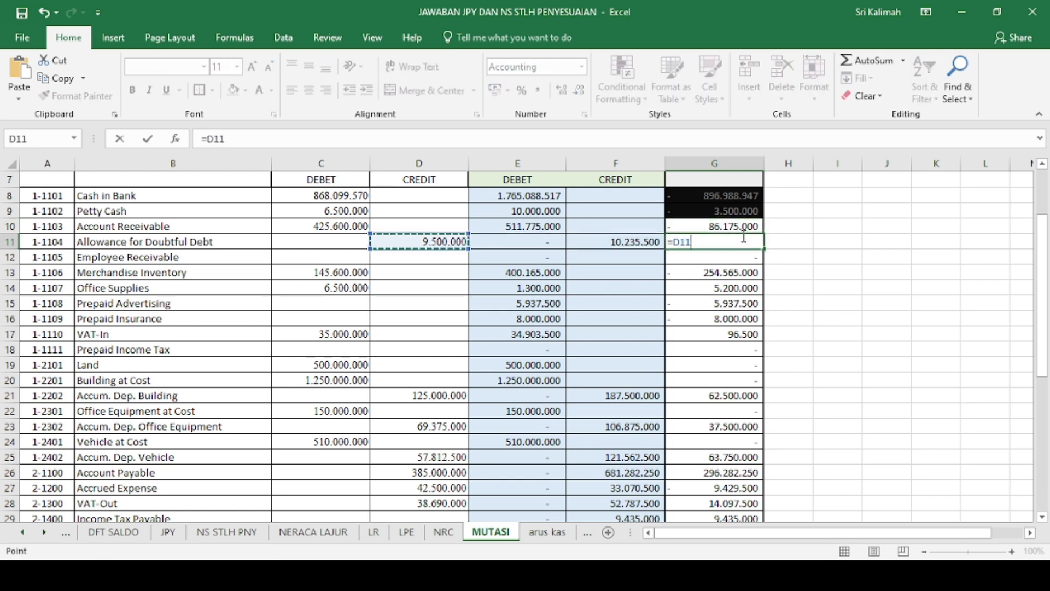
{"action": "key", "text": "Left"}
{"action": "key", "text": "Left"}
{"action": "key", "text": "Return"}
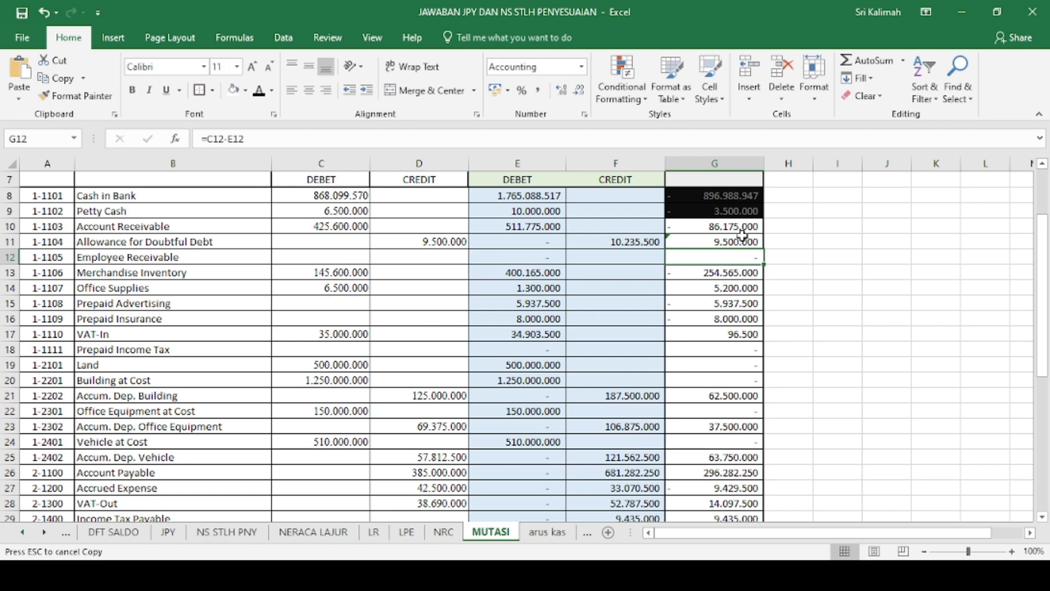
{"action": "key", "text": "Up"}
{"action": "key", "text": "Up"}
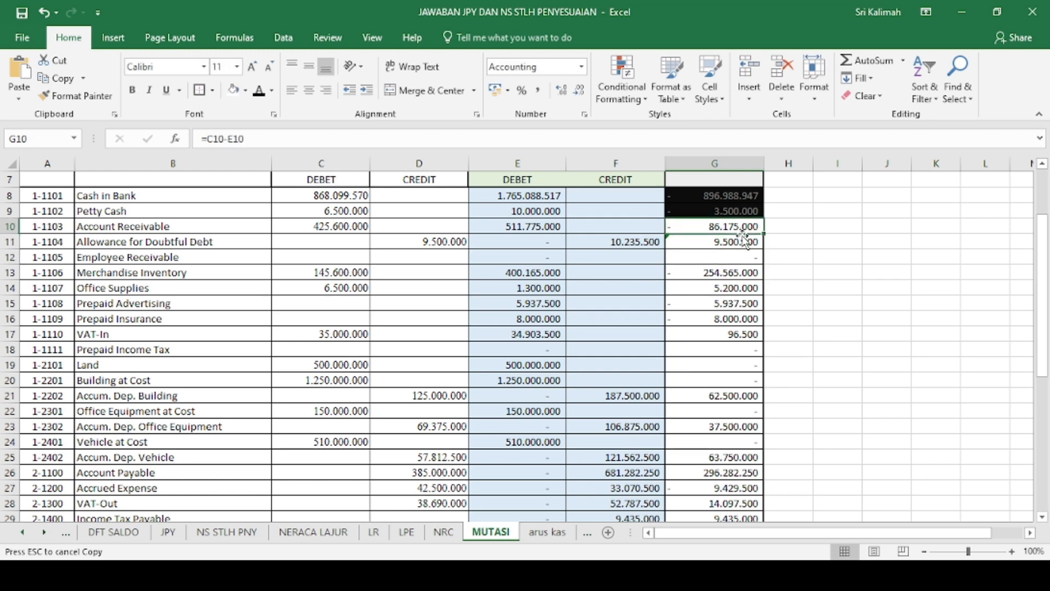
{"action": "key", "text": "Down"}
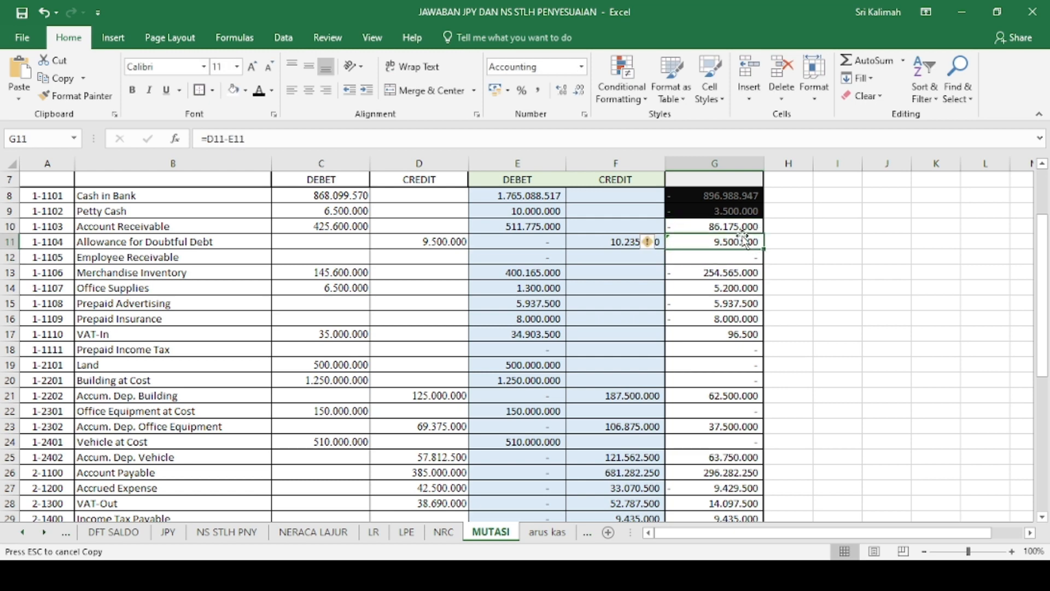
{"action": "type", "text": "="}
{"action": "key", "text": "Left"}
{"action": "key", "text": "Left"}
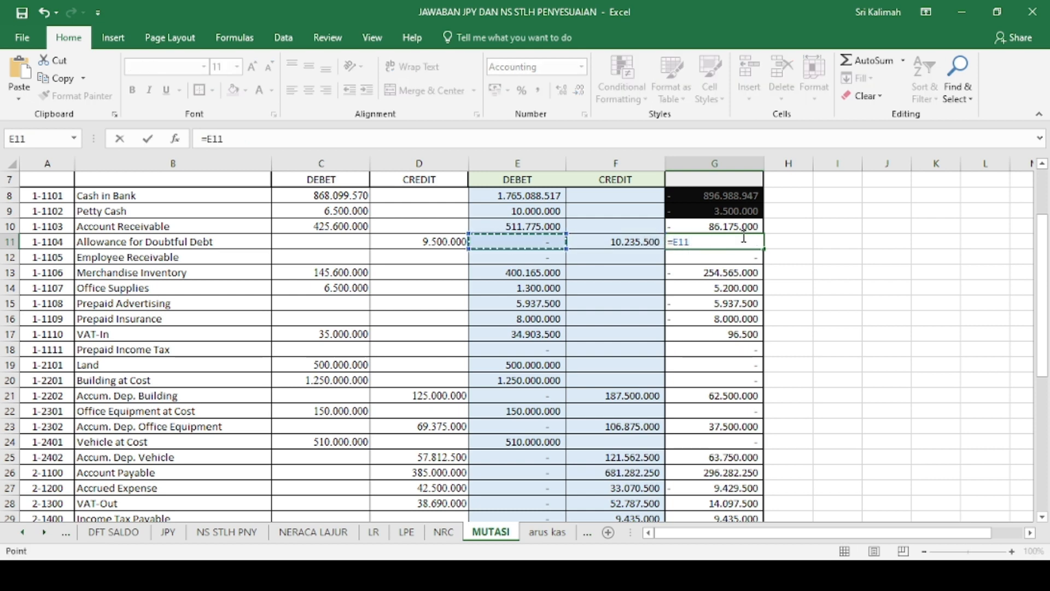
{"action": "key", "text": "Left"}
{"action": "type", "text": "-"}
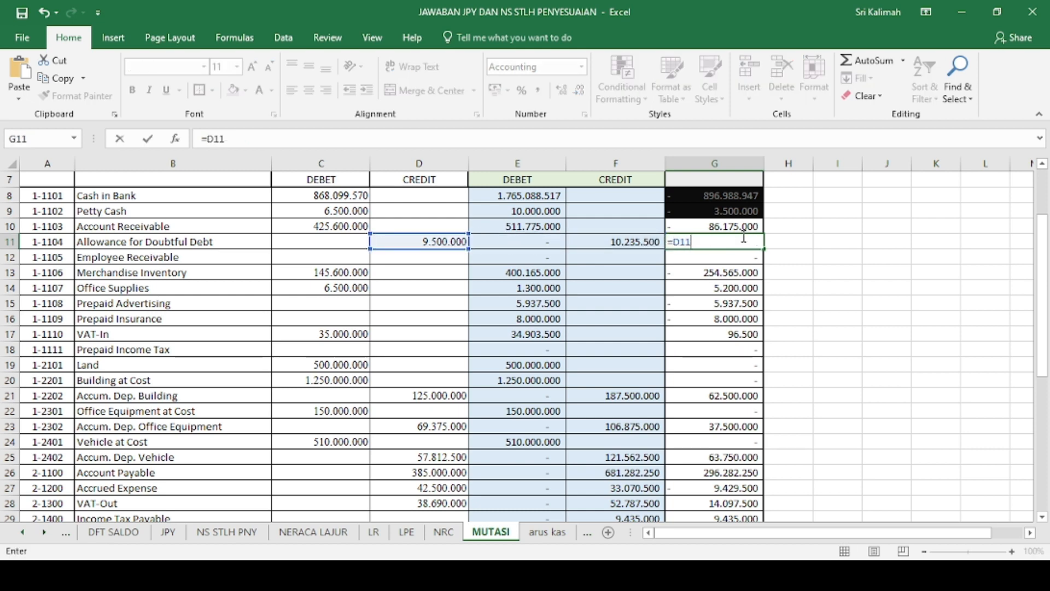
{"action": "key", "text": "BackSpace"}
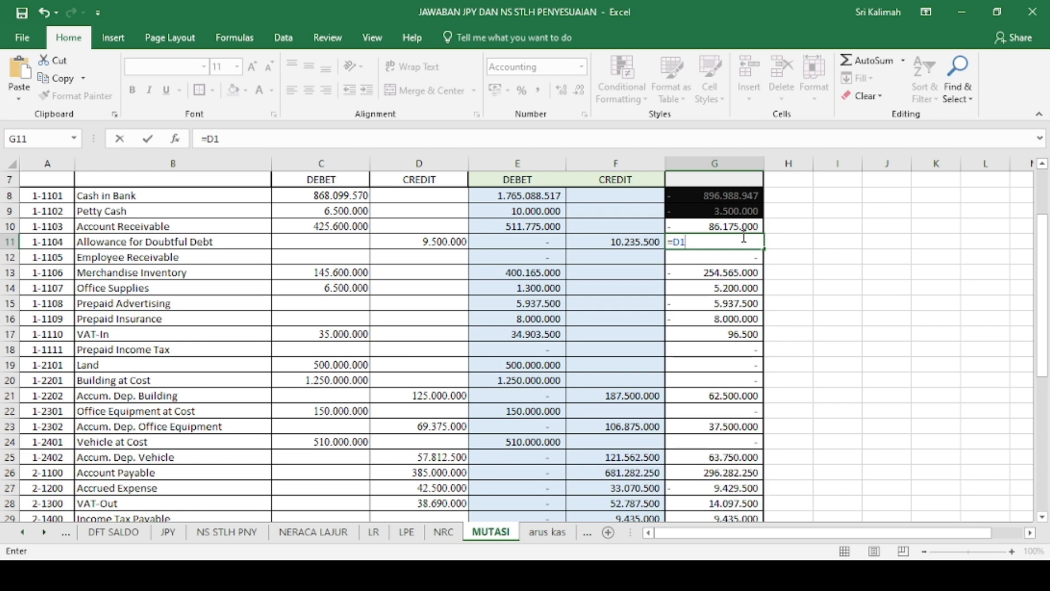
{"action": "key", "text": "Escape"}
Replace the Allowance for Doubtful Debt movement formula in G11 with =D11-F11.
{"action": "type", "text": "="}
{"action": "key", "text": "Left"}
{"action": "key", "text": "Left"}
{"action": "key", "text": "Left"}
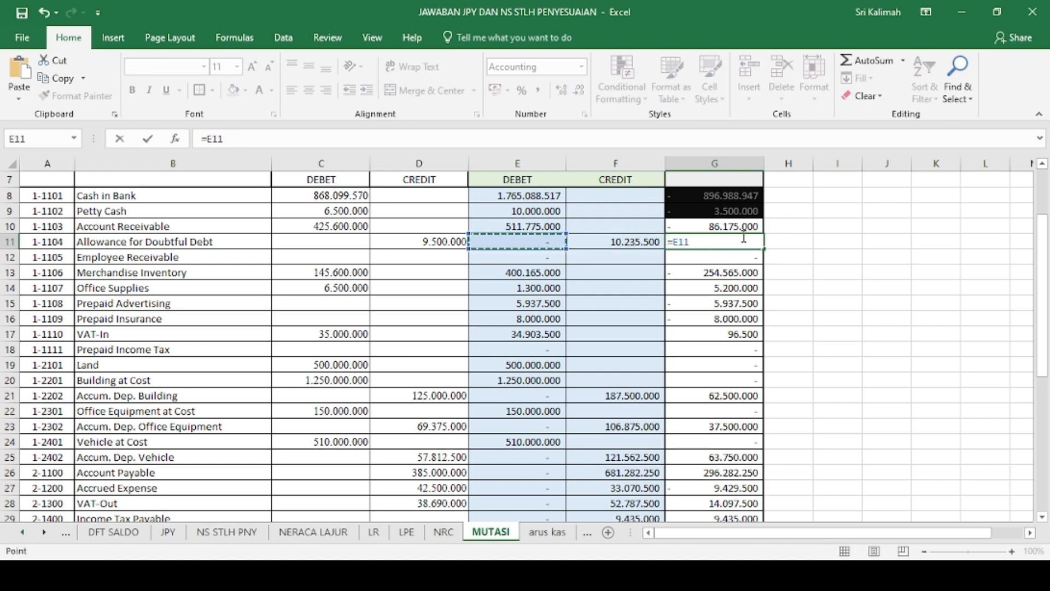
{"action": "type", "text": "-"}
{"action": "key", "text": "Left"}
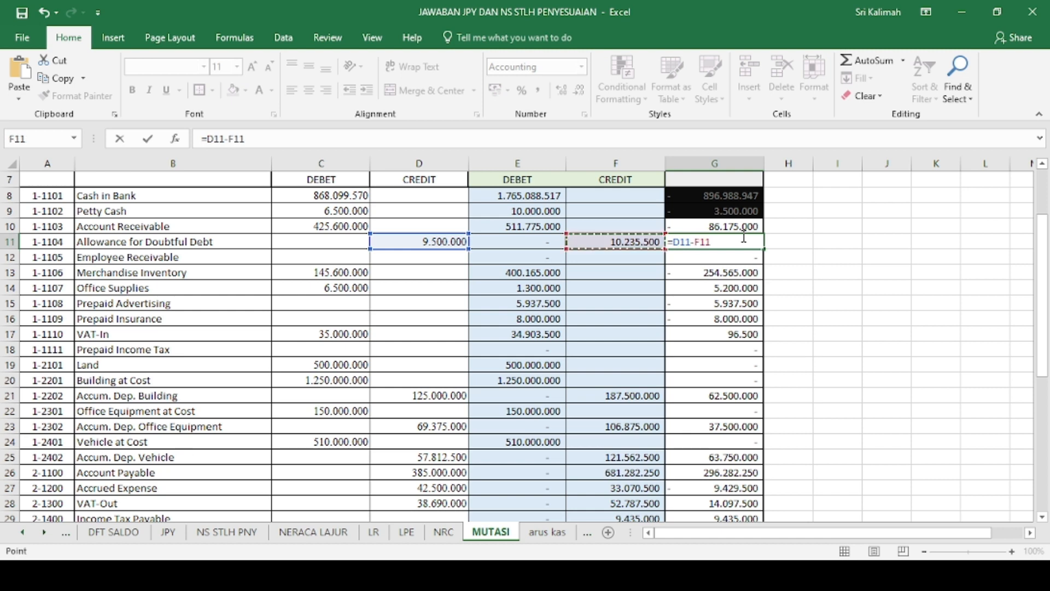
{"action": "key", "text": "Return"}
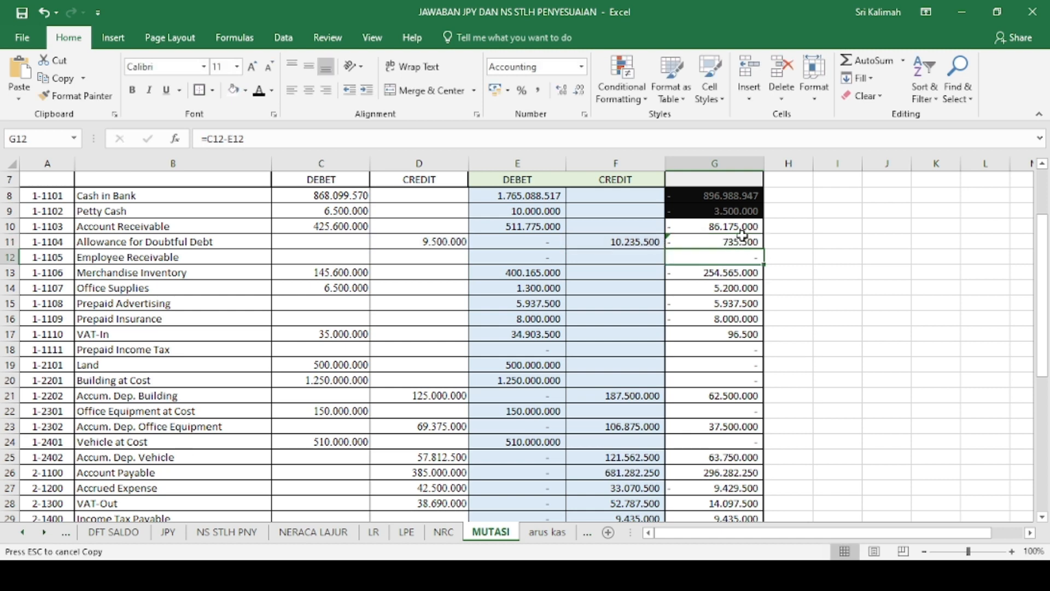
Reverse the subtraction in the Allowance for Doubtful Debt movement by setting G11 to =F11-D11.
{"action": "left_click", "coordinate": [745, 241]}
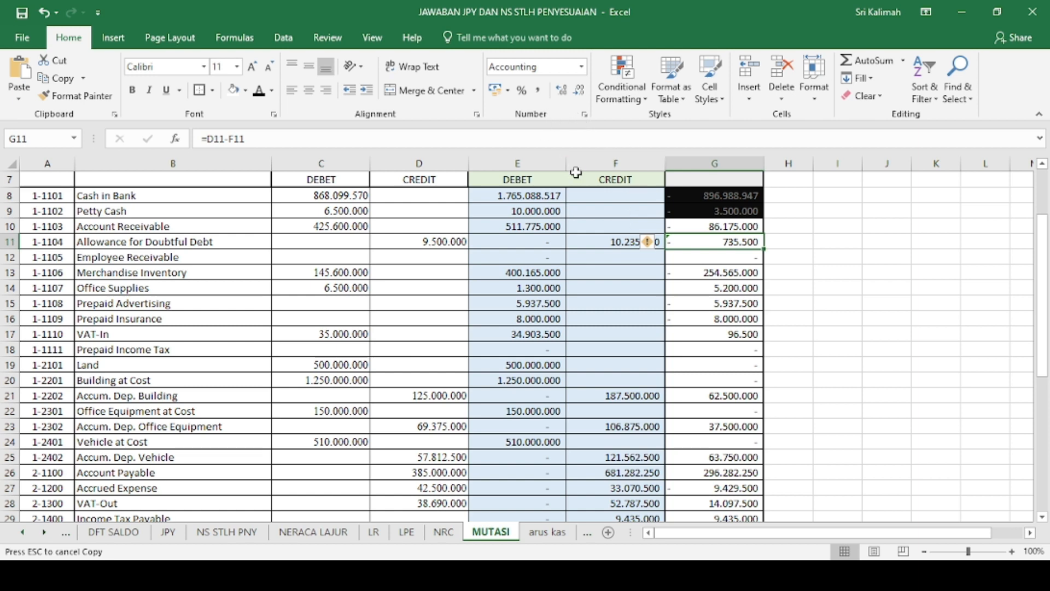
{"action": "left_click", "coordinate": [230, 138]}
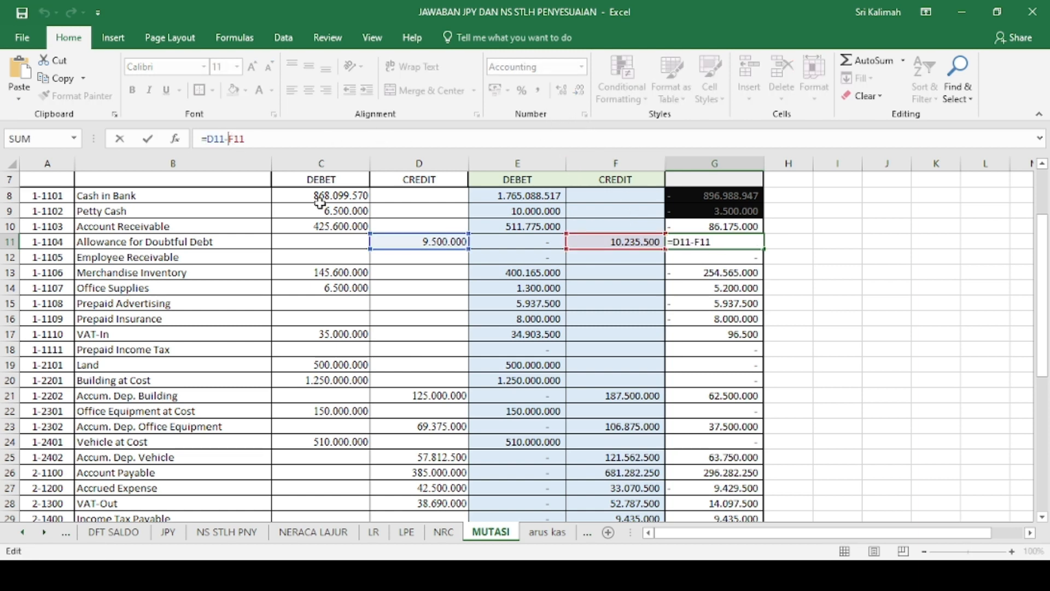
{"action": "scroll", "coordinate": [428, 340], "scroll_direction": "up", "scroll_amount": 1}
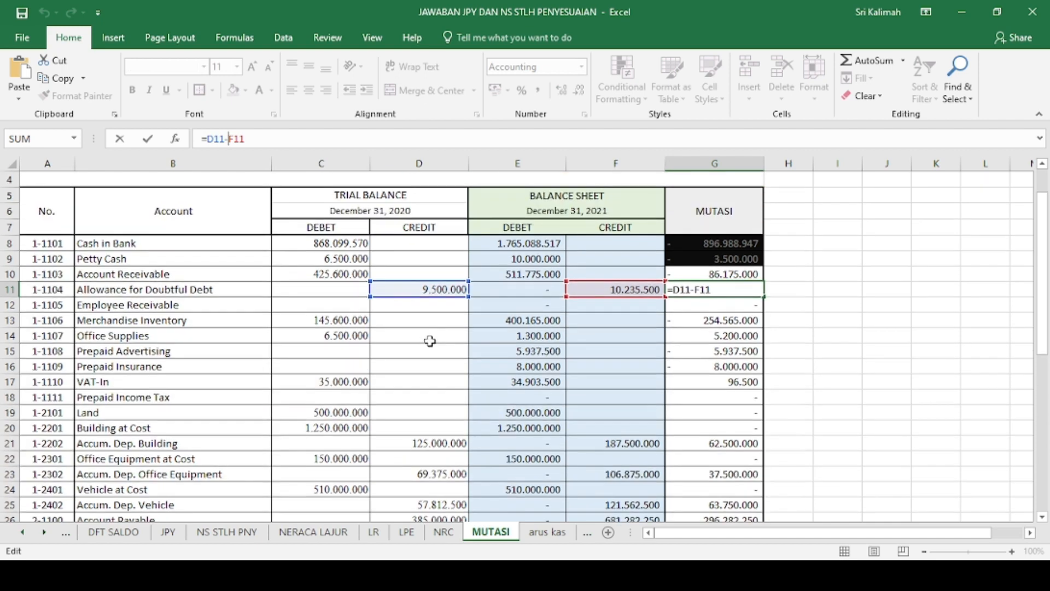
{"action": "key", "text": "Return"}
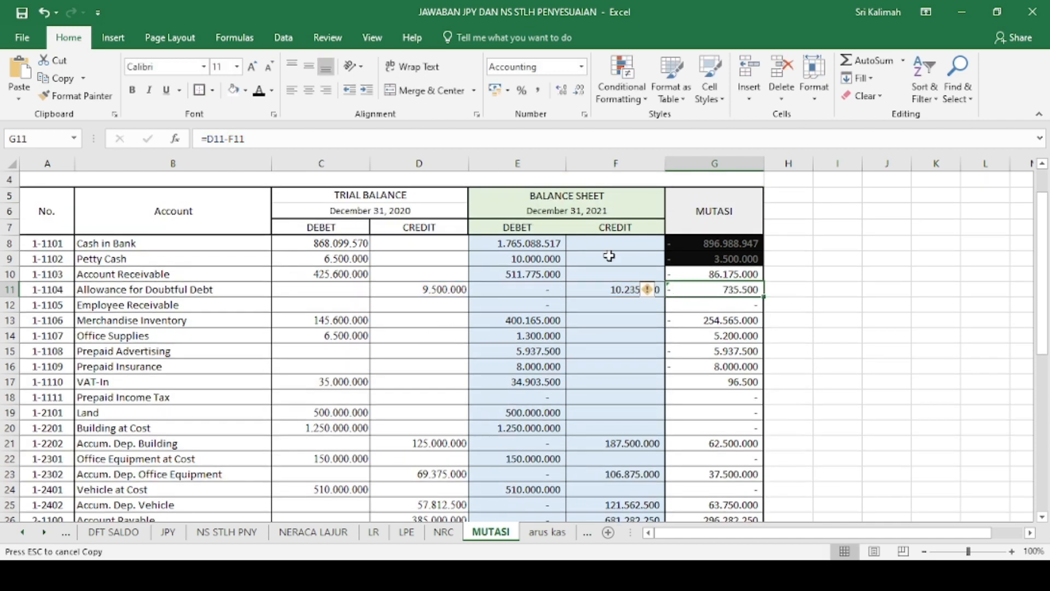
{"action": "type", "text": "="}
{"action": "key", "text": "Left"}
{"action": "type", "text": "-"}
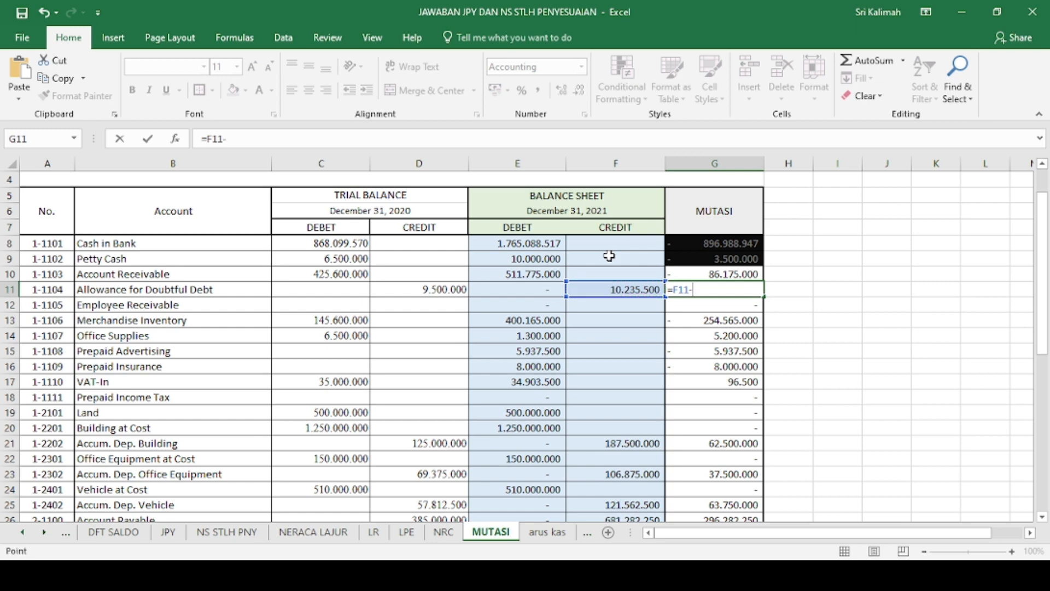
{"action": "key", "text": "Left"}
{"action": "key", "text": "Left"}
{"action": "key", "text": "Left"}
{"action": "key", "text": "Return"}
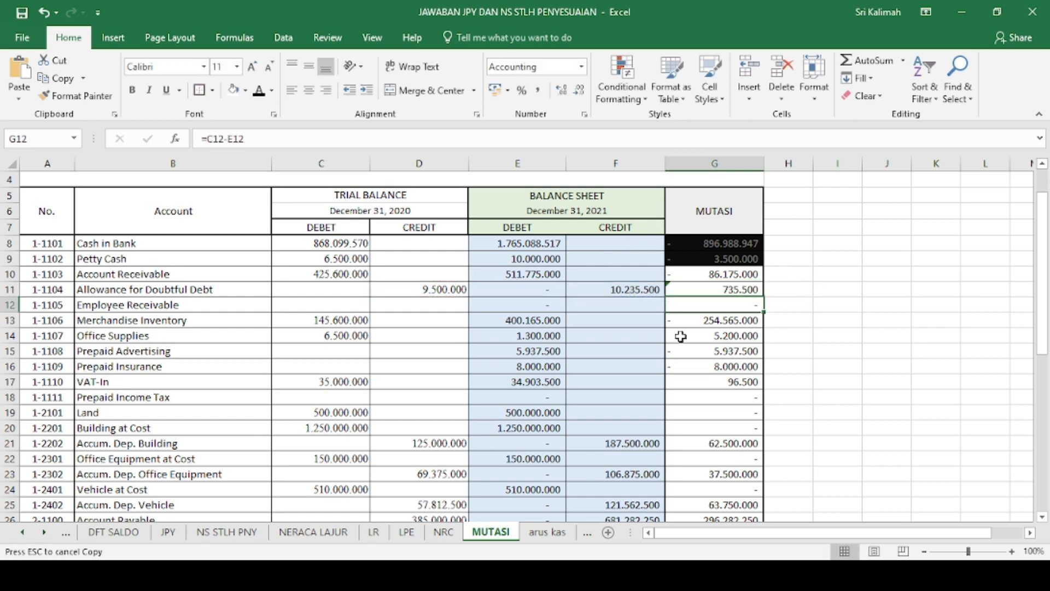
On the arus kas sheet, link Bad Debt Expense in B8 to the Allowance for Doubtful Debt movement in MUTASI cell G11.
{"action": "left_click", "coordinate": [536, 536]}
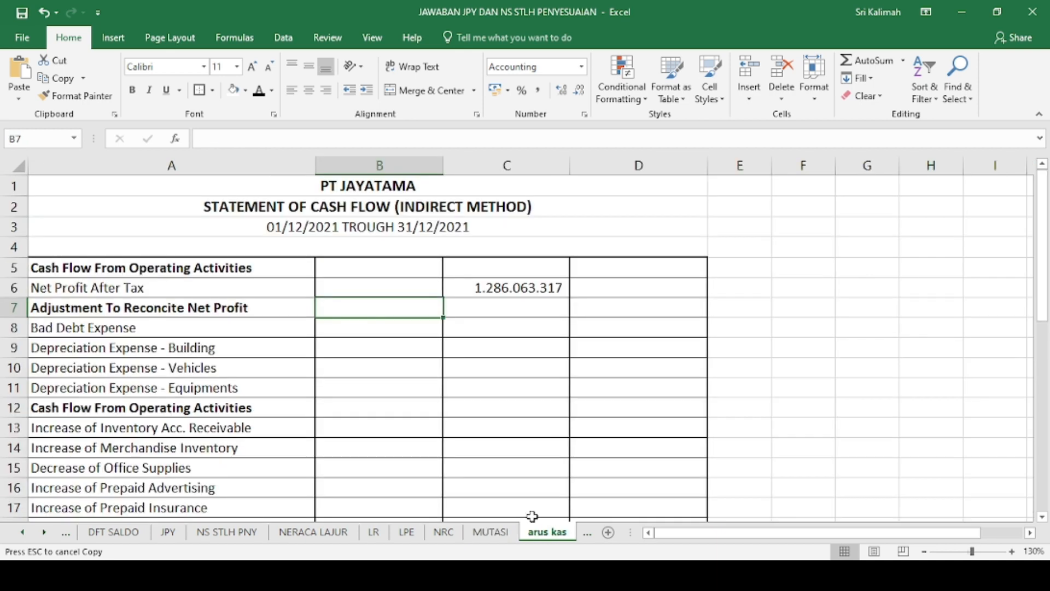
{"action": "left_click", "coordinate": [347, 329]}
{"action": "type", "text": "="}
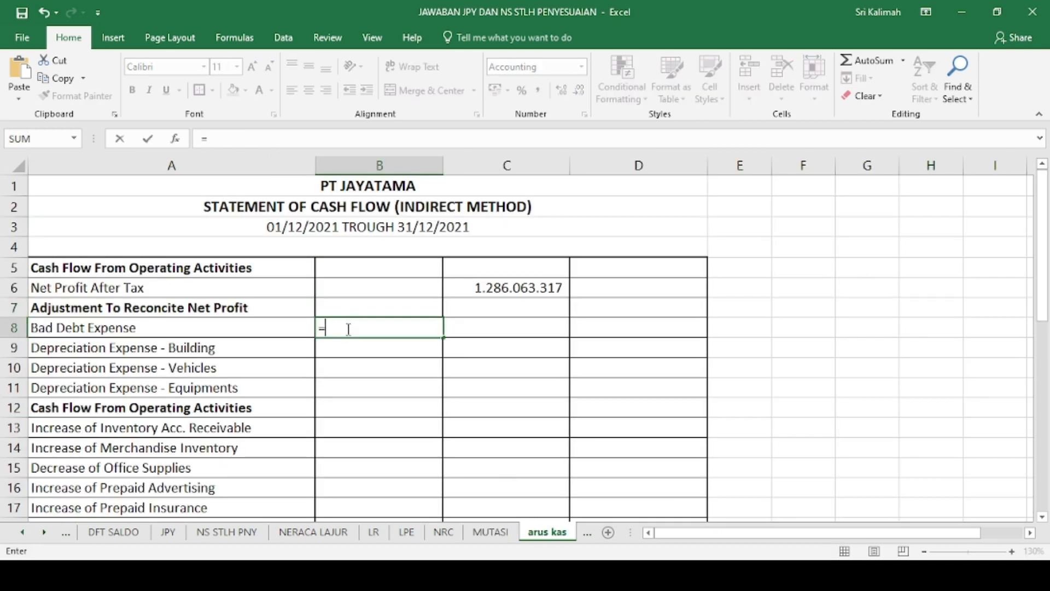
{"action": "left_click", "coordinate": [490, 532]}
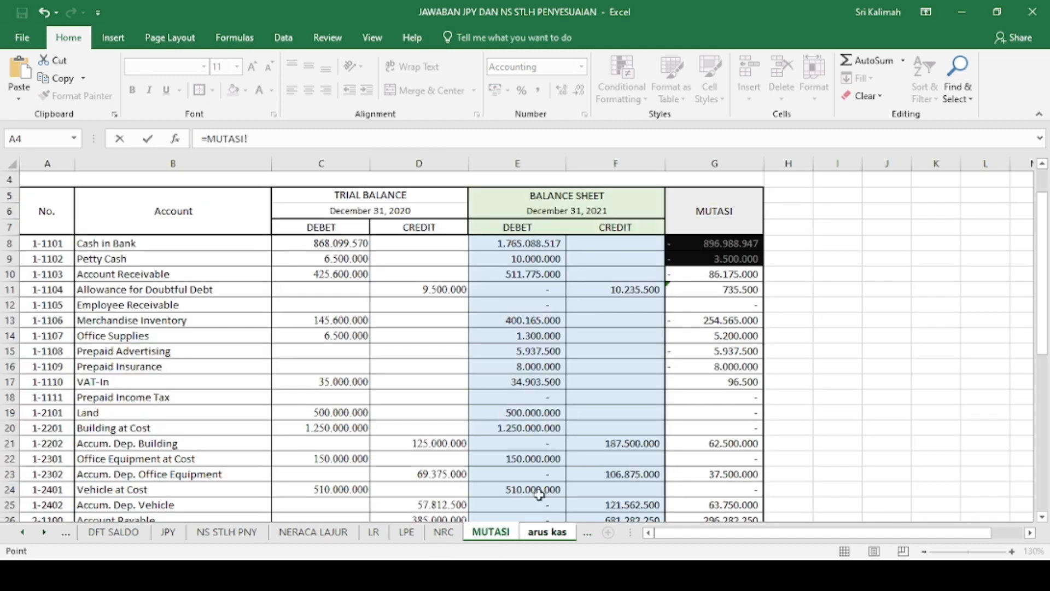
{"action": "left_click", "coordinate": [700, 293]}
{"action": "key", "text": "Return"}
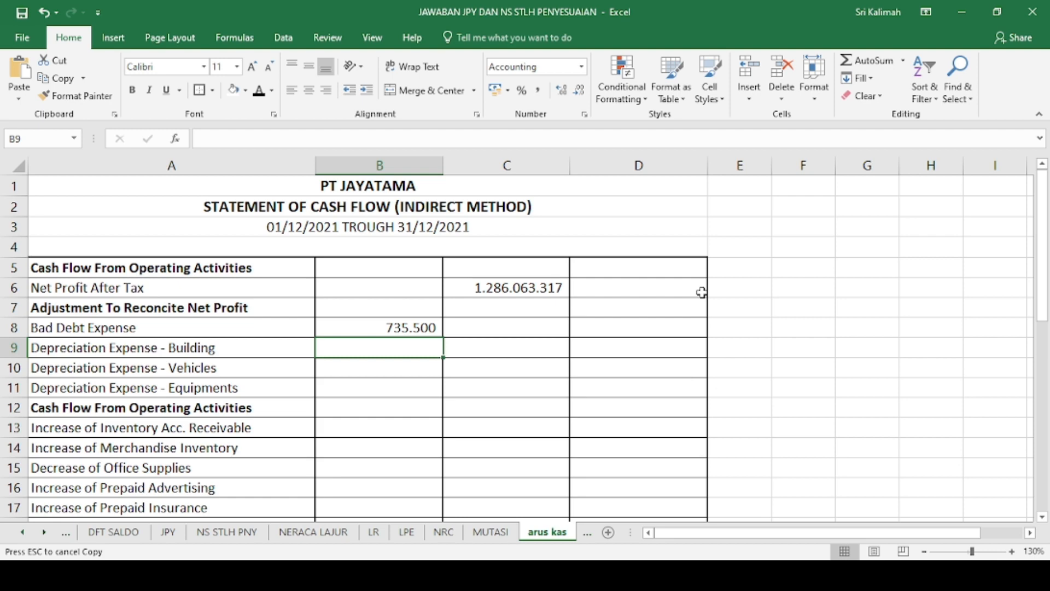
Link Depreciation Expense - Building in B9 to the Accum. Dep. Building movement in MUTASI cell G21.
{"action": "type", "text": "="}
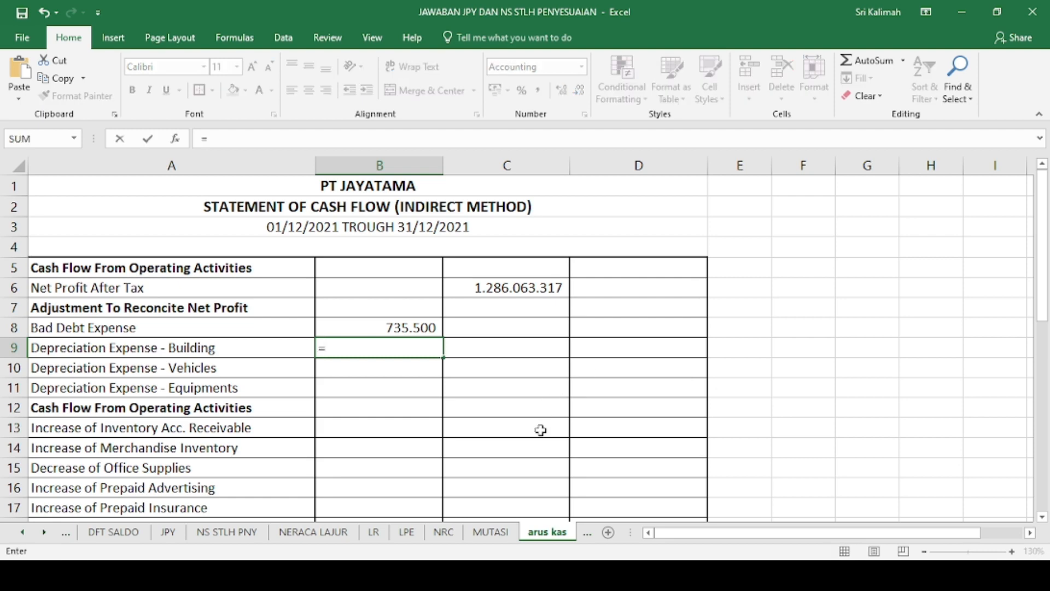
{"action": "left_click", "coordinate": [507, 541]}
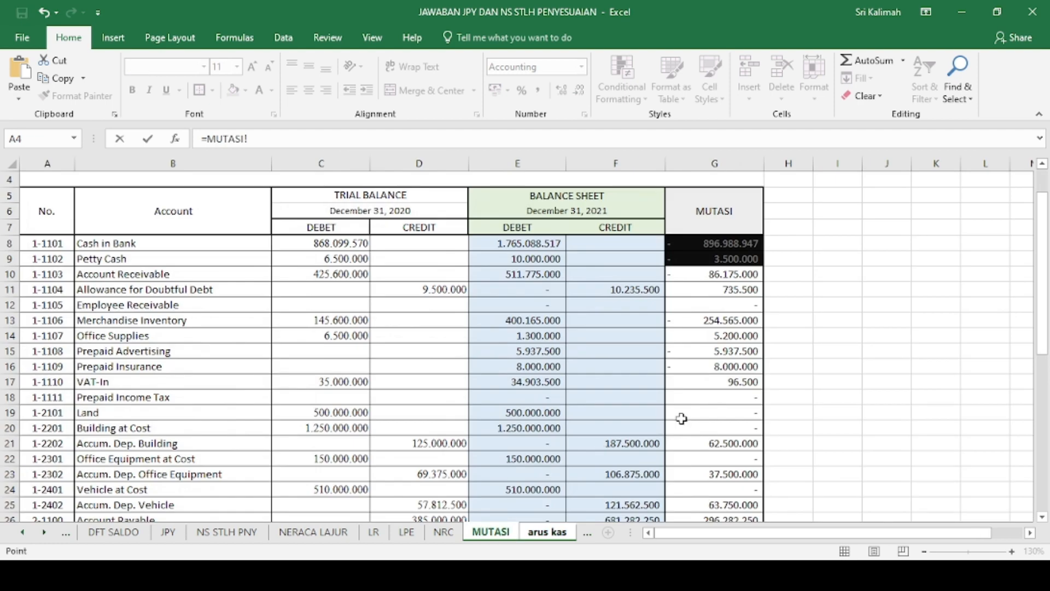
{"action": "left_click", "coordinate": [730, 444]}
{"action": "key", "text": "Return"}
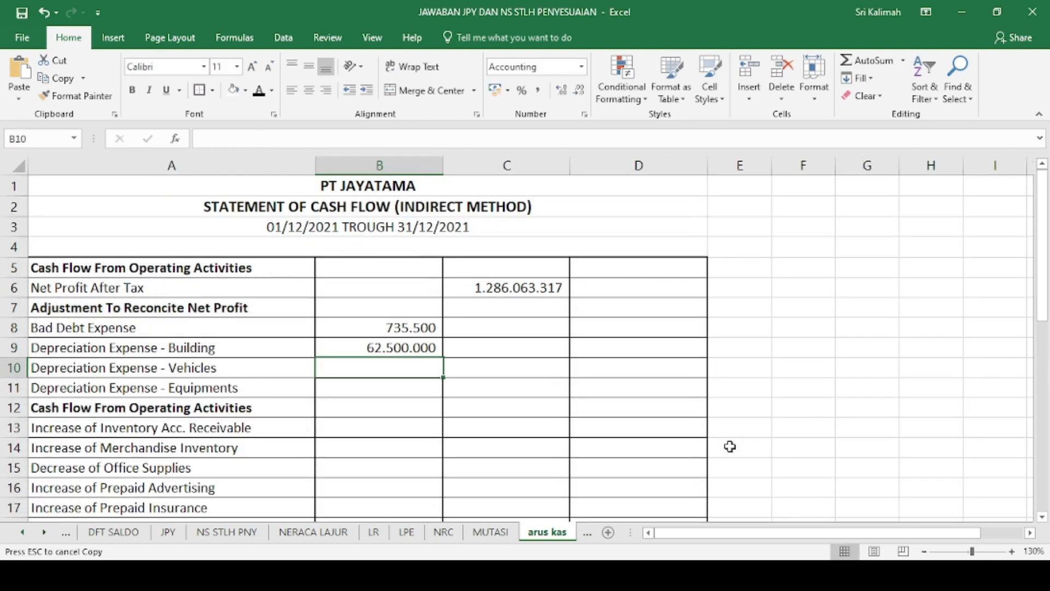
Link Depreciation Expense - Vehicles in B10 to the Accum. Dep. Vehicle movement in MUTASI cell G25.
{"action": "type", "text": "="}
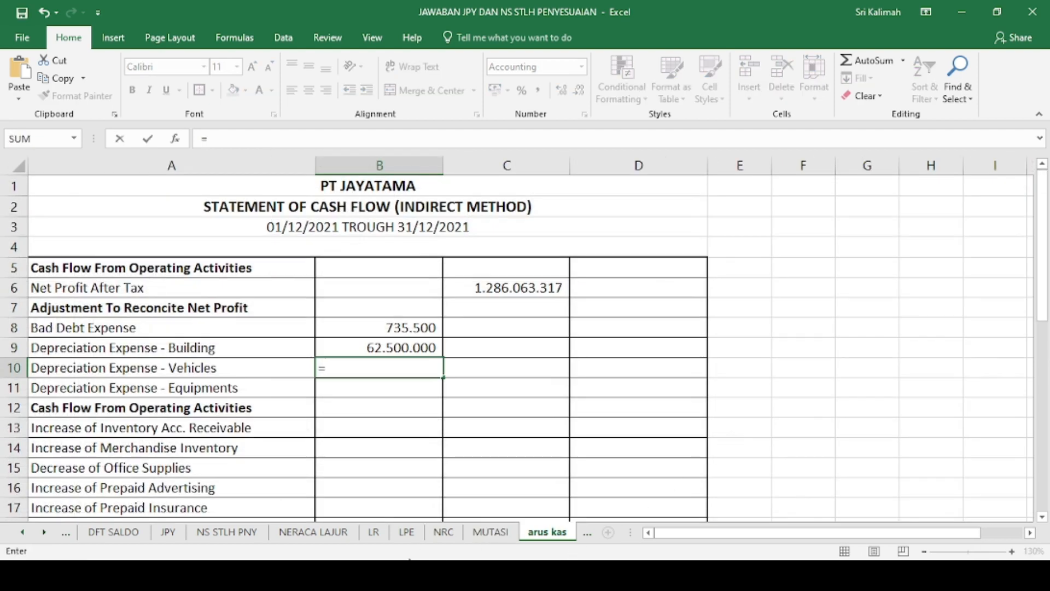
{"action": "left_click", "coordinate": [489, 533]}
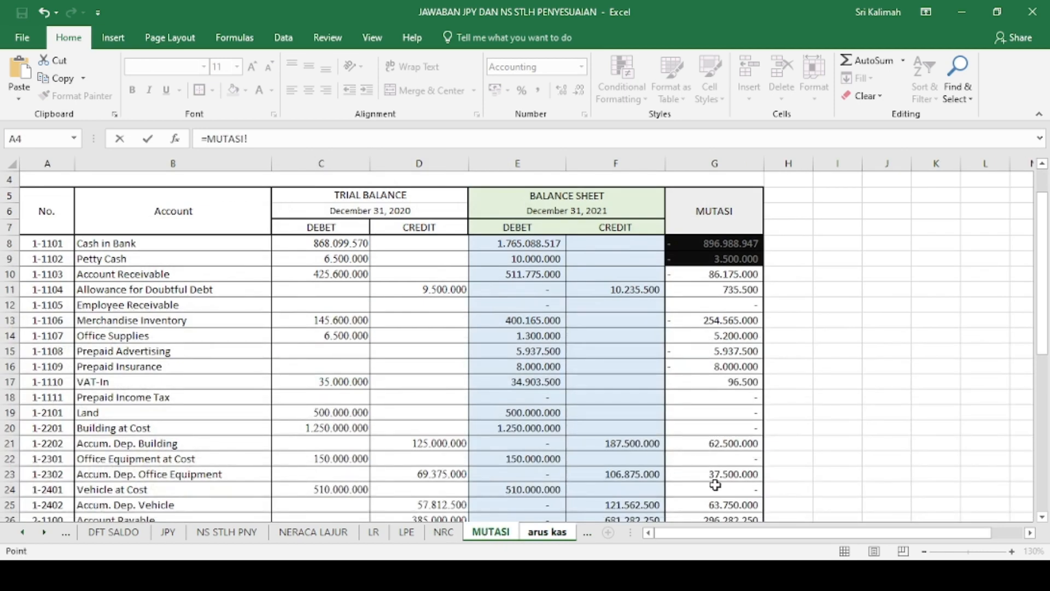
{"action": "scroll", "coordinate": [717, 484], "scroll_direction": "down", "scroll_amount": 1}
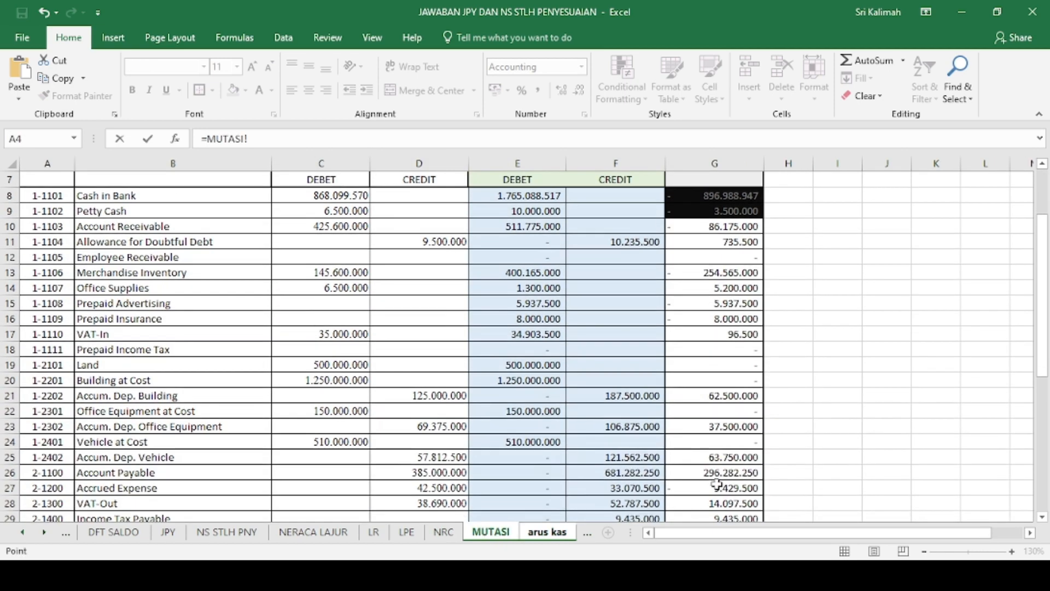
{"action": "left_click", "coordinate": [726, 457]}
{"action": "key", "text": "Return"}
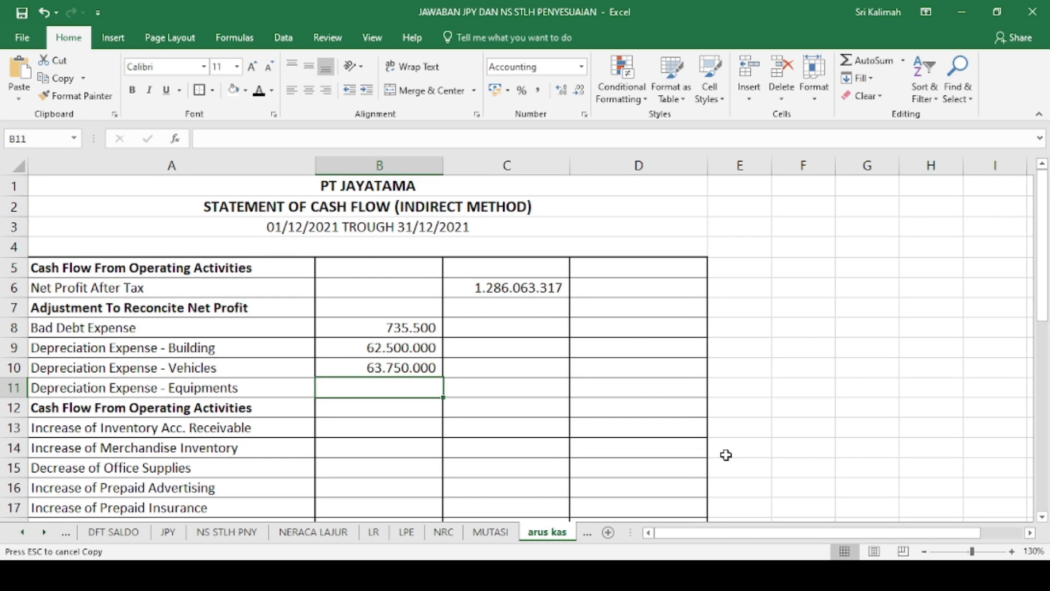
Link Depreciation Expense - Equipments in B11 to the Accum. Dep. Office Equipment movement in MUTASI cell G23.
{"action": "type", "text": "="}
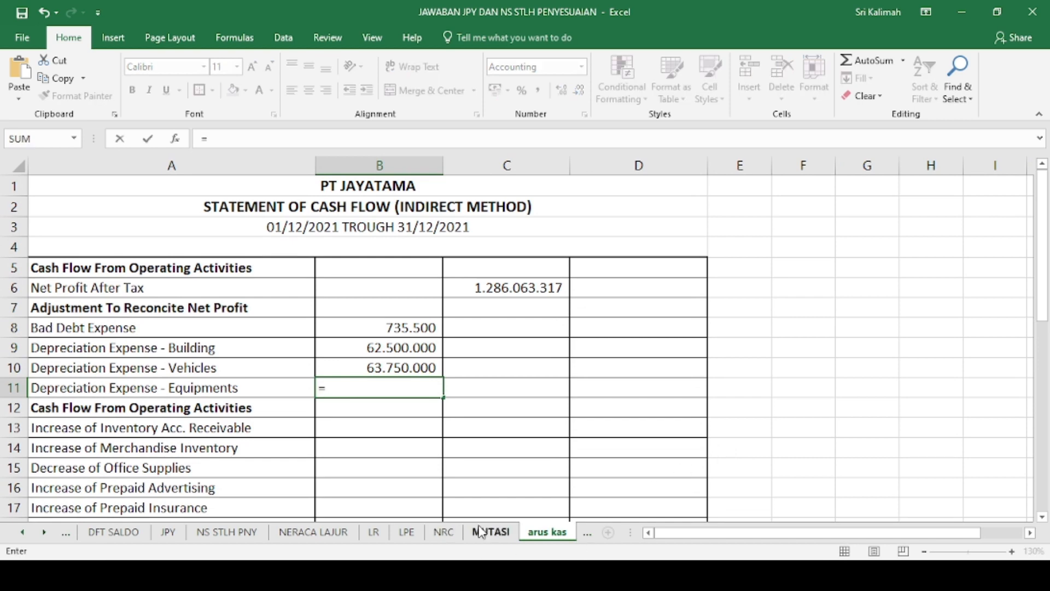
{"action": "left_click", "coordinate": [488, 531]}
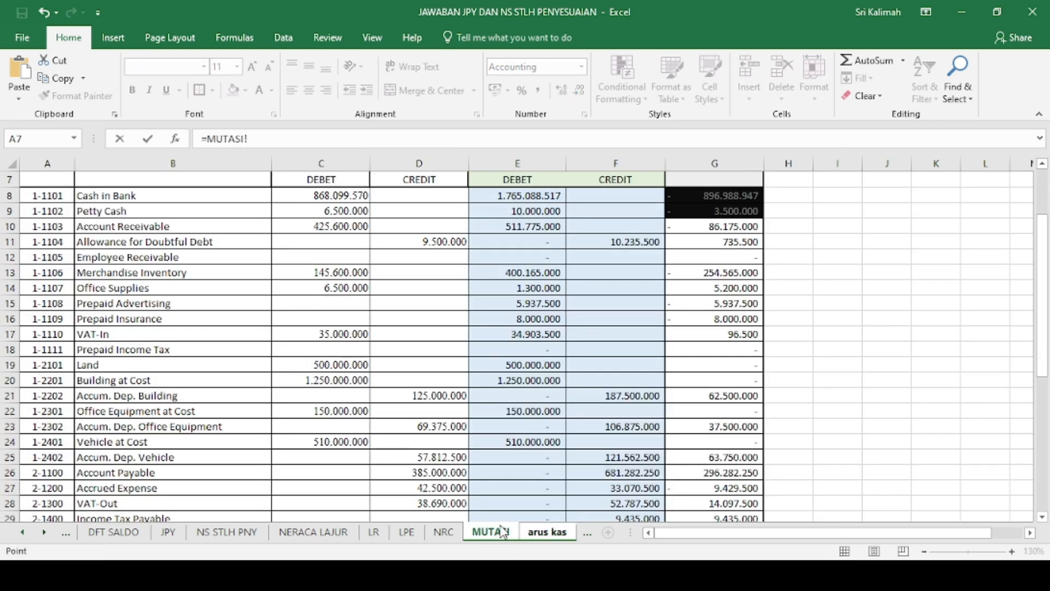
{"action": "left_click", "coordinate": [727, 428]}
{"action": "key", "text": "Return"}
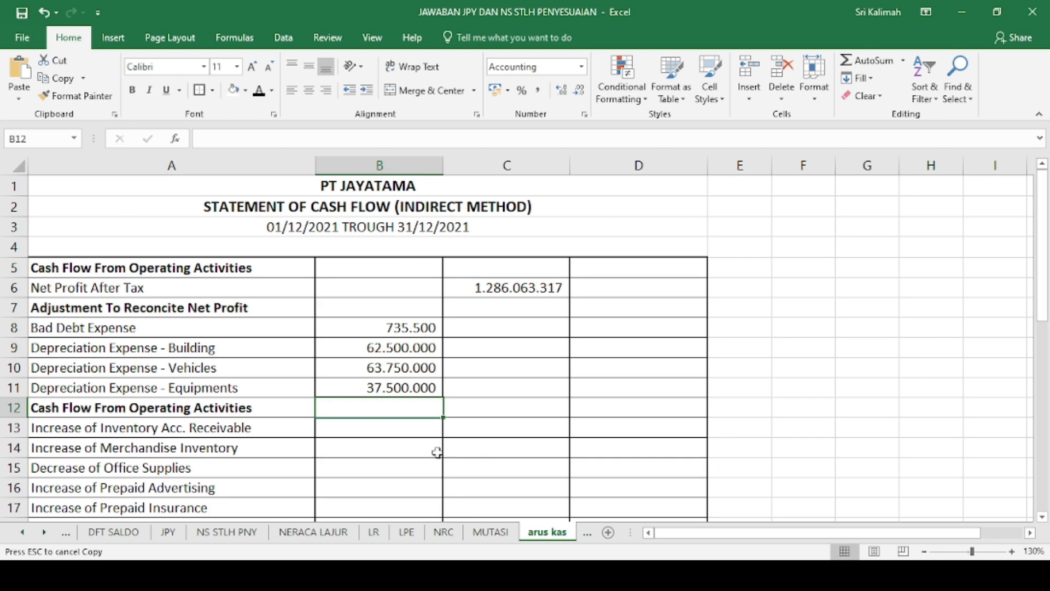
Link Increase of Inventory Acc. Receivable in B13 to the Account Receivable movement in MUTASI cell G10.
{"action": "left_click", "coordinate": [402, 427]}
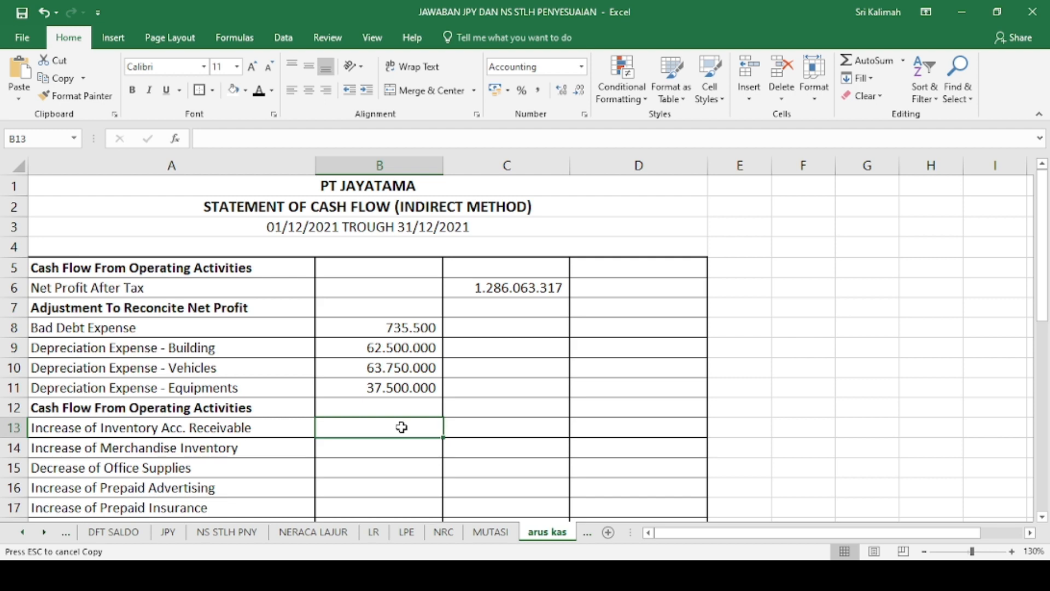
{"action": "type", "text": "="}
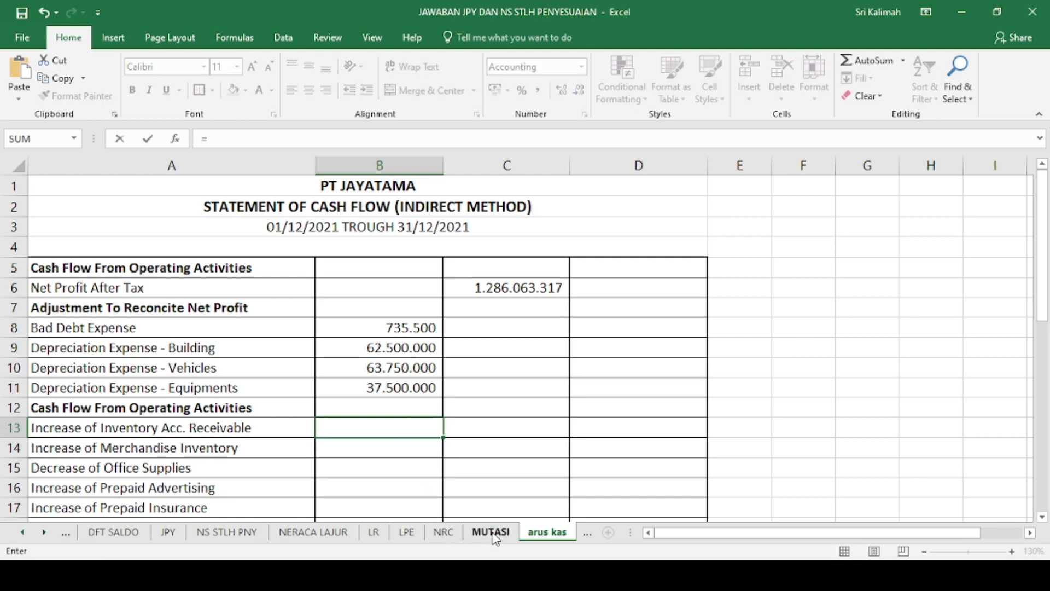
{"action": "left_click", "coordinate": [491, 532]}
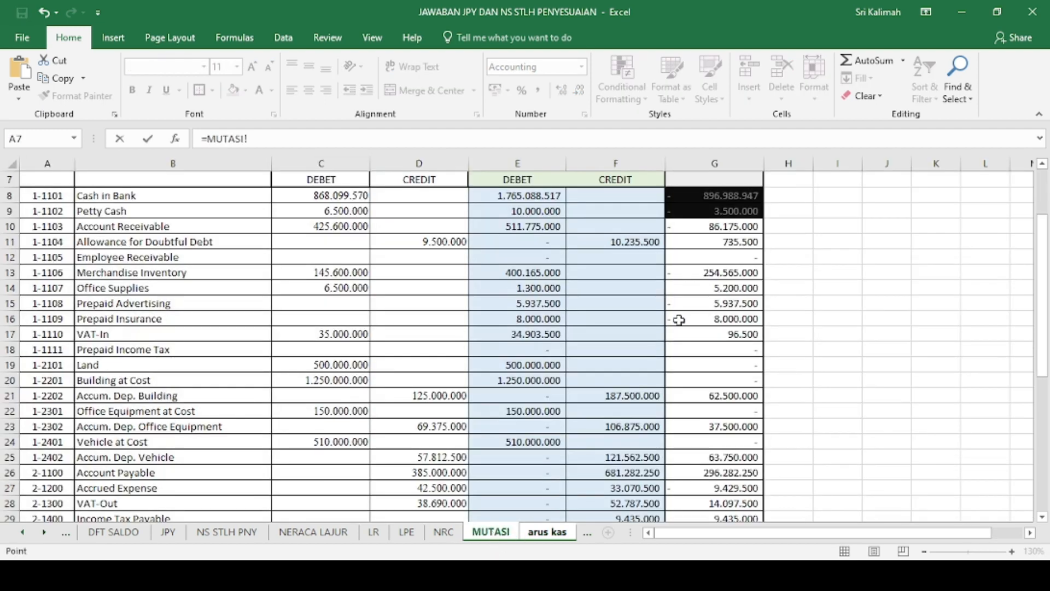
{"action": "left_click", "coordinate": [704, 228]}
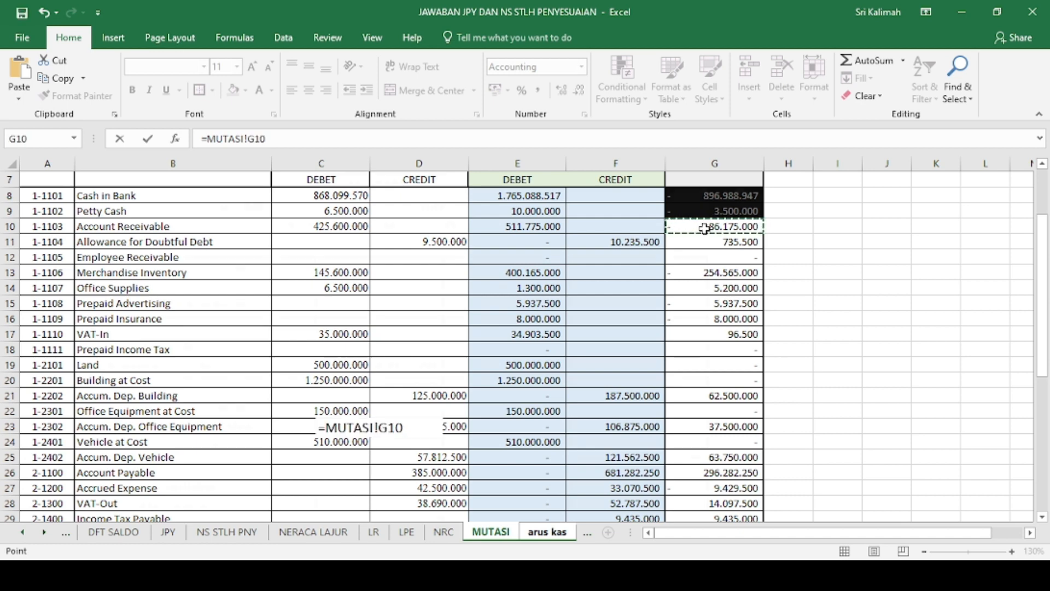
{"action": "key", "text": "Return"}
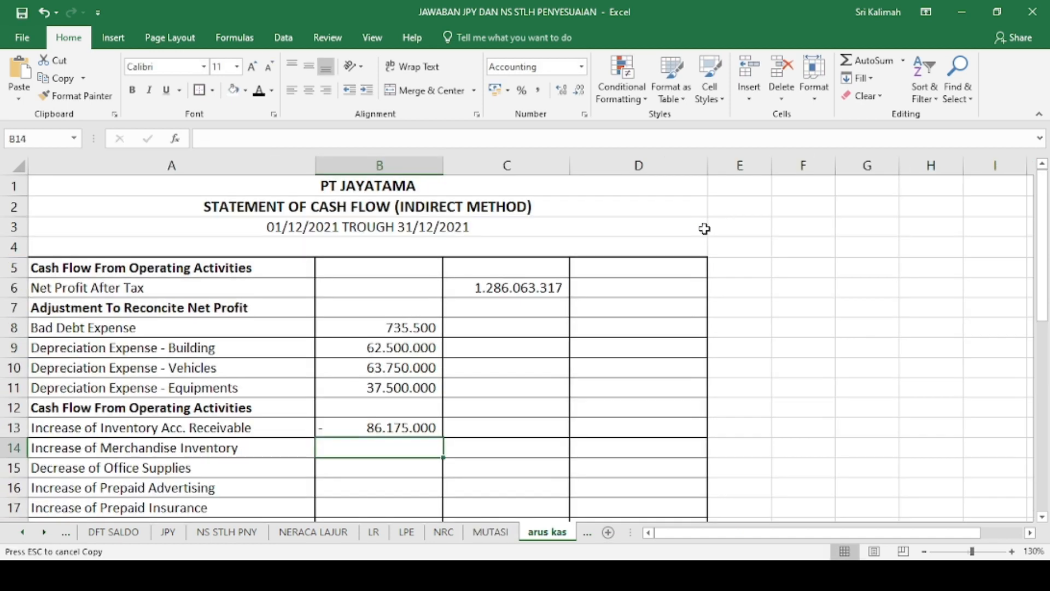
Link Increase of Merchandise Inventory in B14 to the Merchandise Inventory movement in MUTASI cell G13.
{"action": "type", "text": "="}
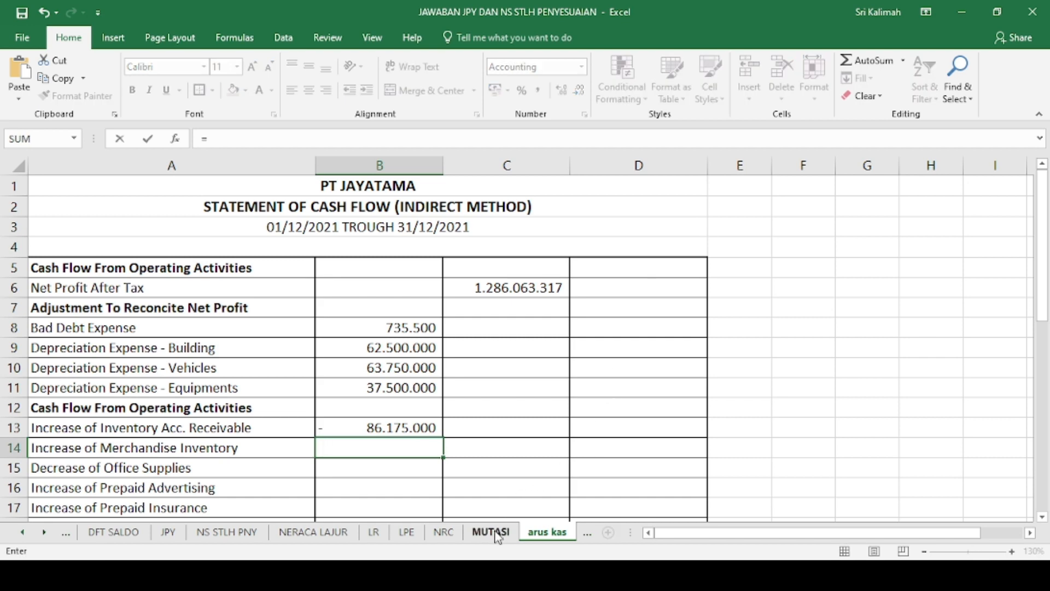
{"action": "left_click", "coordinate": [493, 532]}
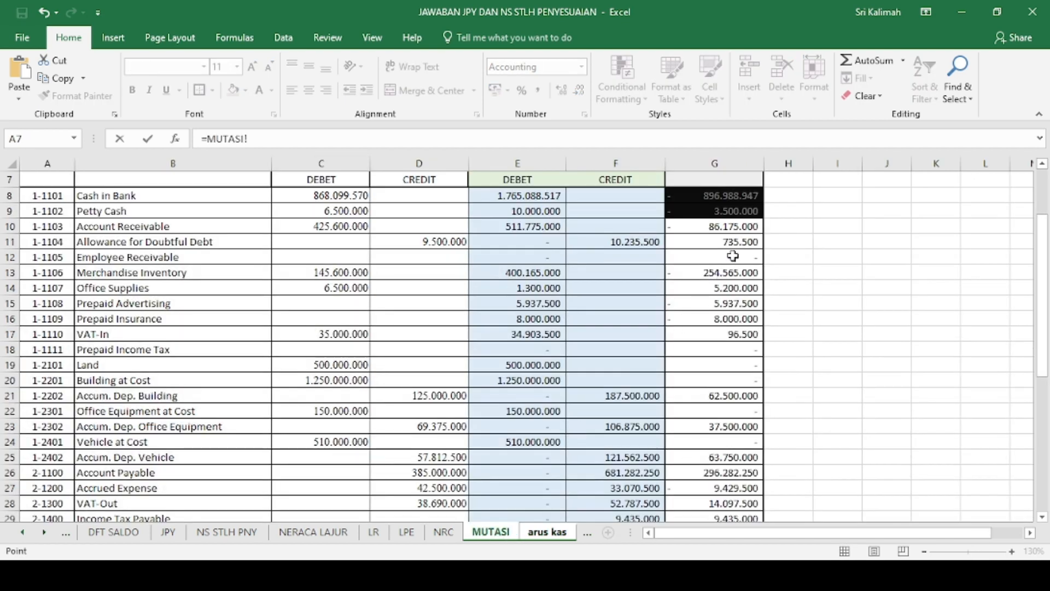
{"action": "left_click", "coordinate": [741, 273]}
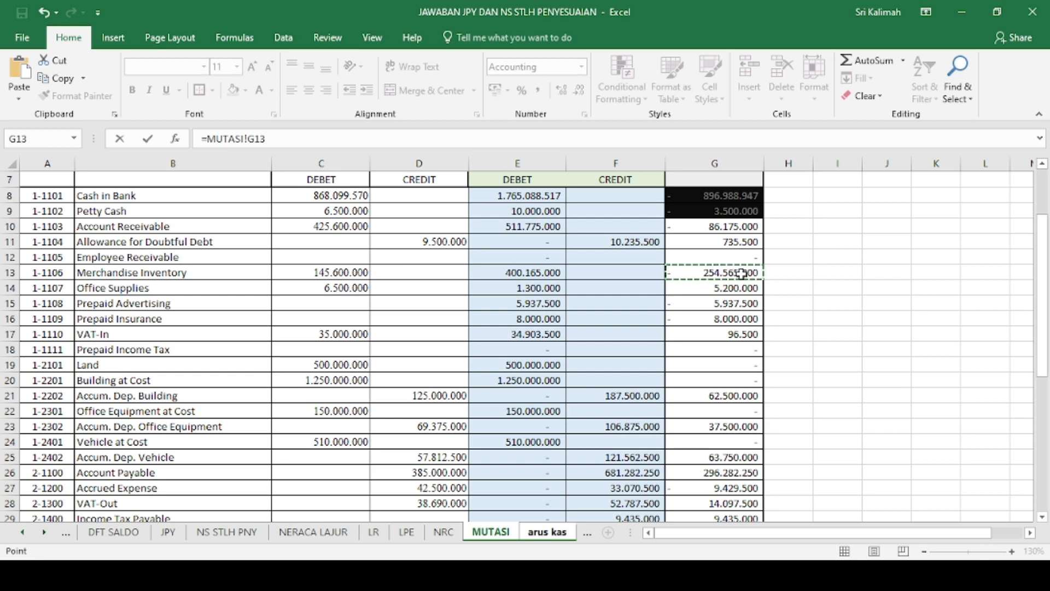
{"action": "key", "text": "Return"}
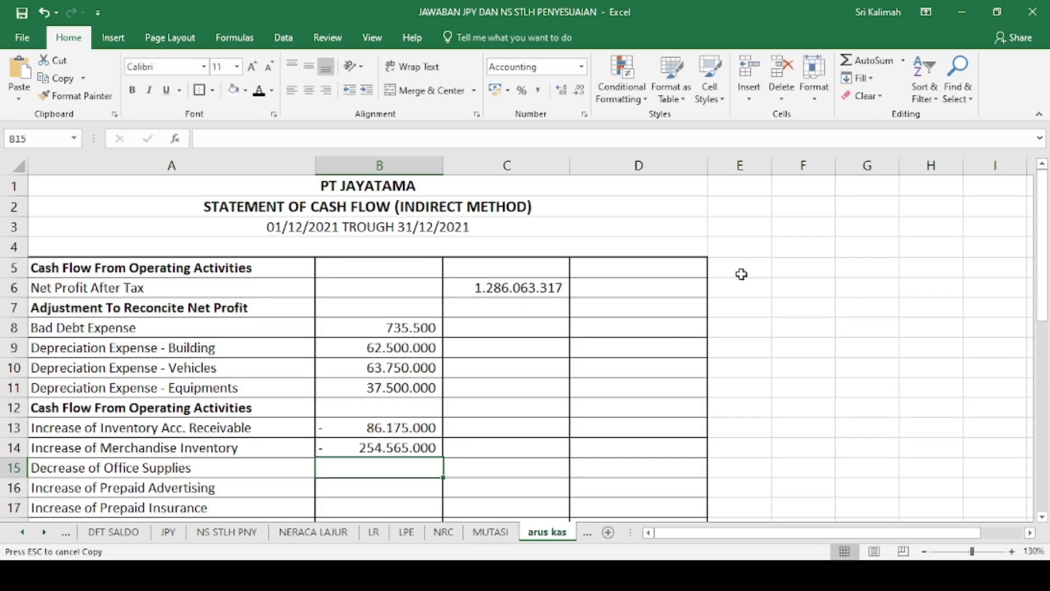
Link Decrease of Office Supplies in B15 to the Office Supplies movement in MUTASI cell G14.
{"action": "type", "text": "="}
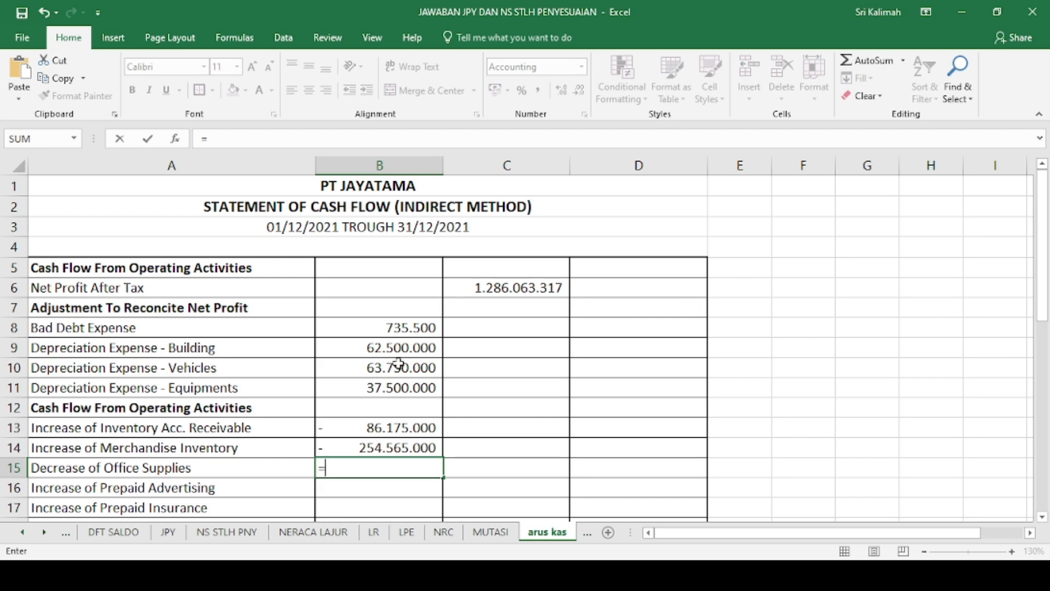
{"action": "left_click", "coordinate": [489, 533]}
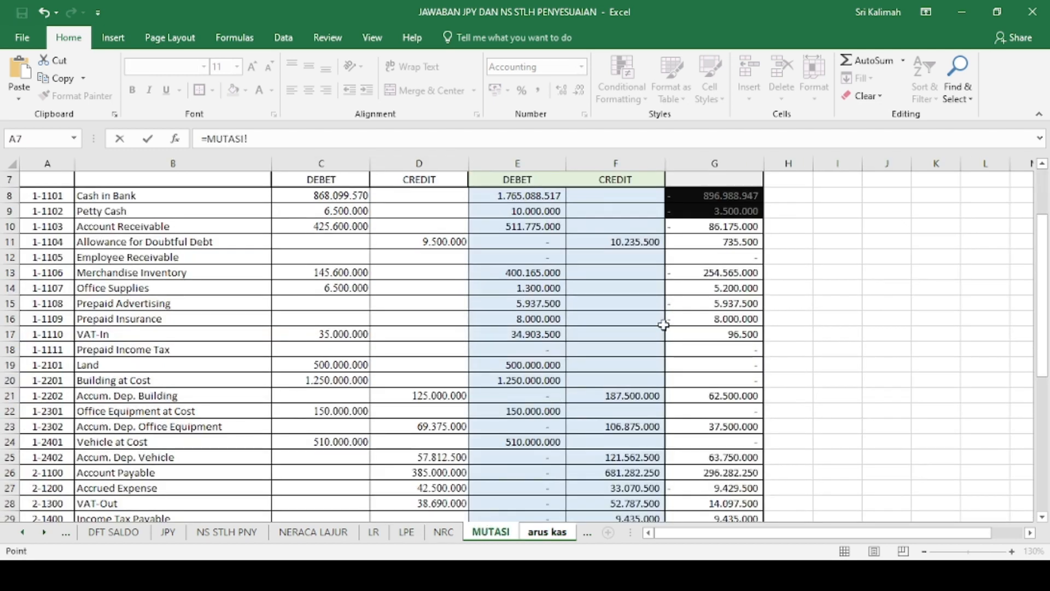
{"action": "left_click", "coordinate": [702, 290]}
{"action": "key", "text": "Return"}
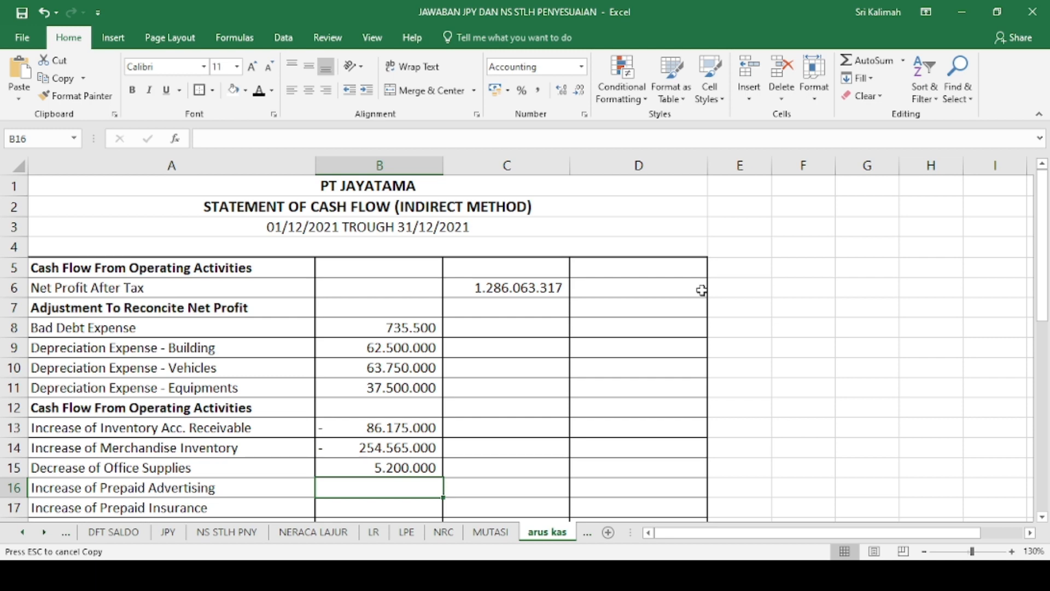
Link Increase of Prepaid Advertising in B16 to the Prepaid Advertising movement in MUTASI cell G15.
{"action": "type", "text": "="}
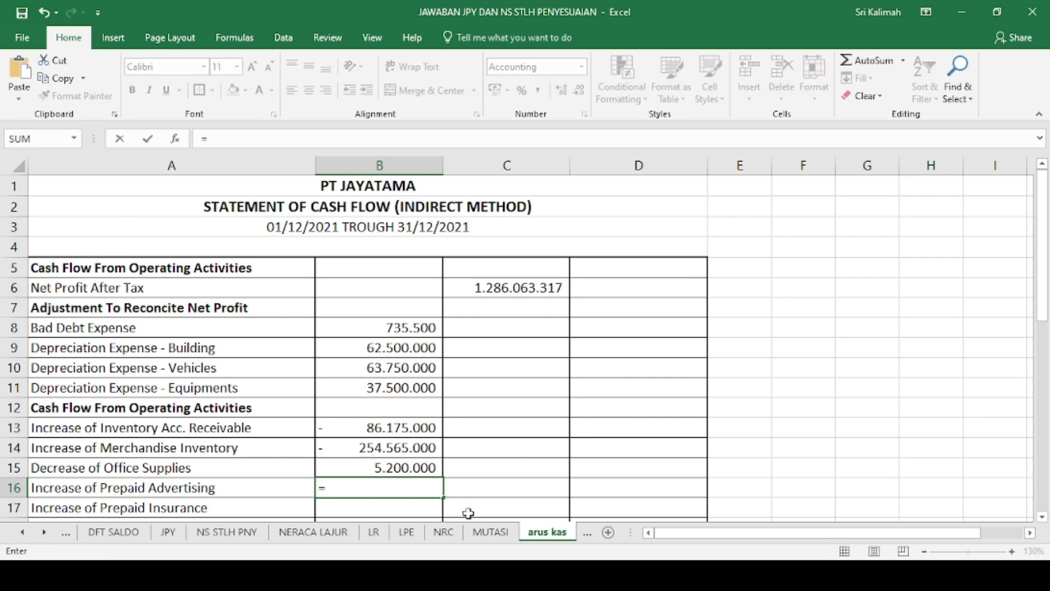
{"action": "left_click", "coordinate": [490, 532]}
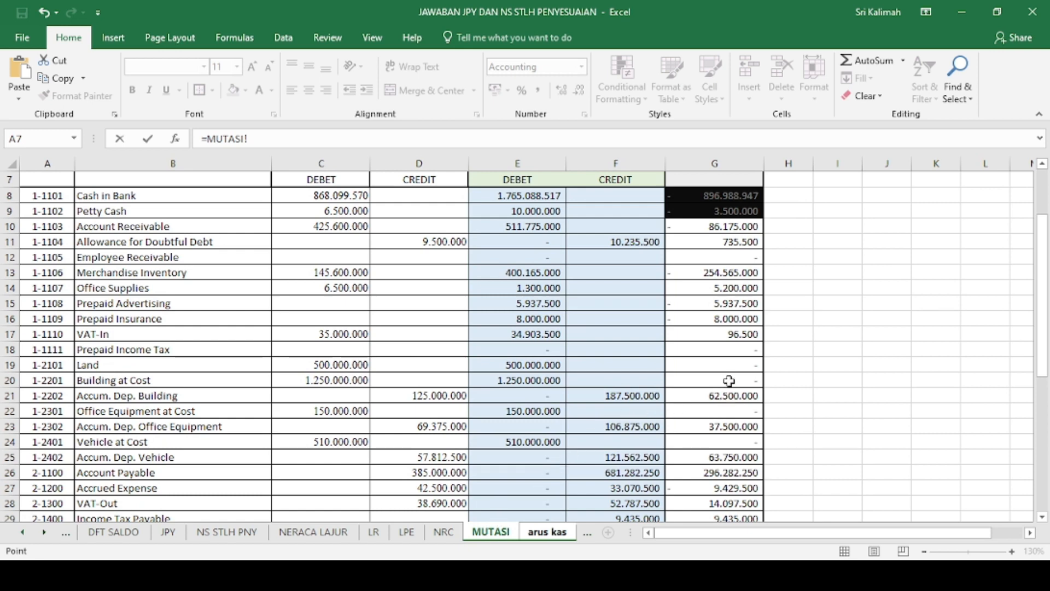
{"action": "left_click", "coordinate": [733, 304]}
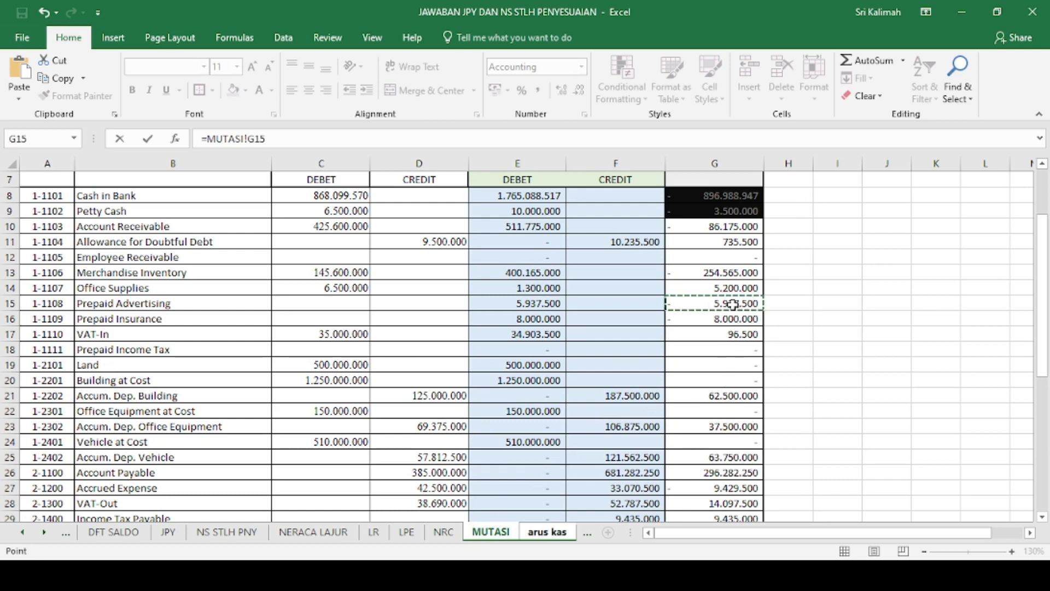
{"action": "key", "text": "Return"}
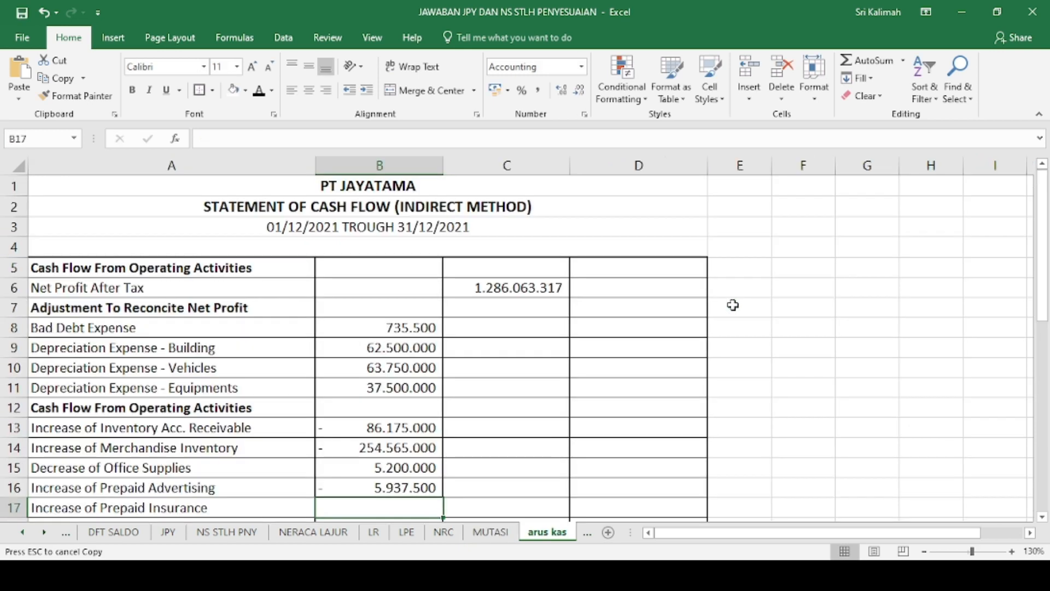
Link Increase of Prepaid Insurance in B17 to the Prepaid Insurance movement in MUTASI cell G16.
{"action": "type", "text": "="}
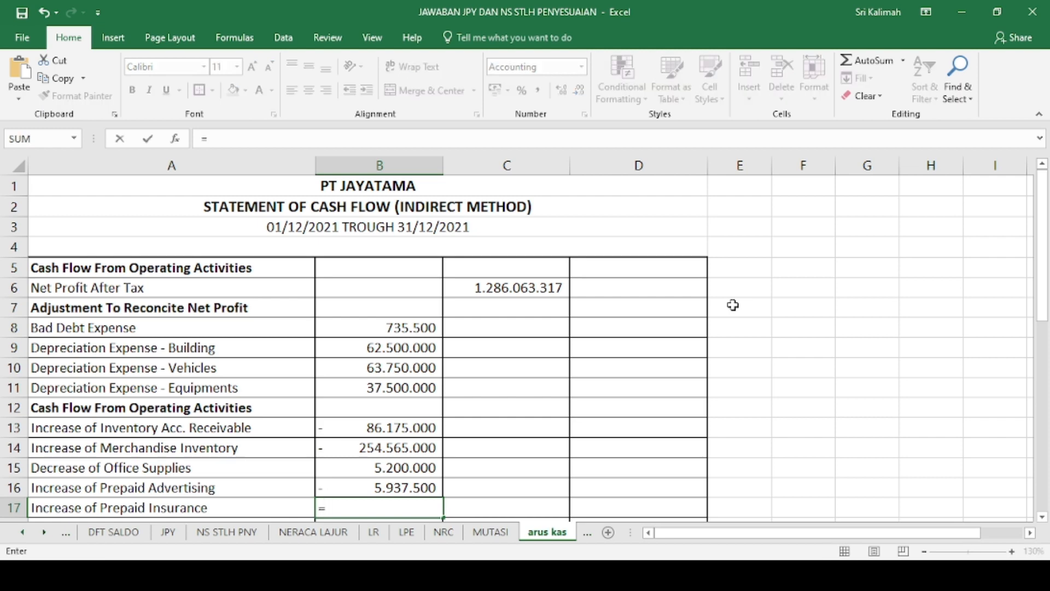
{"action": "left_click", "coordinate": [499, 533]}
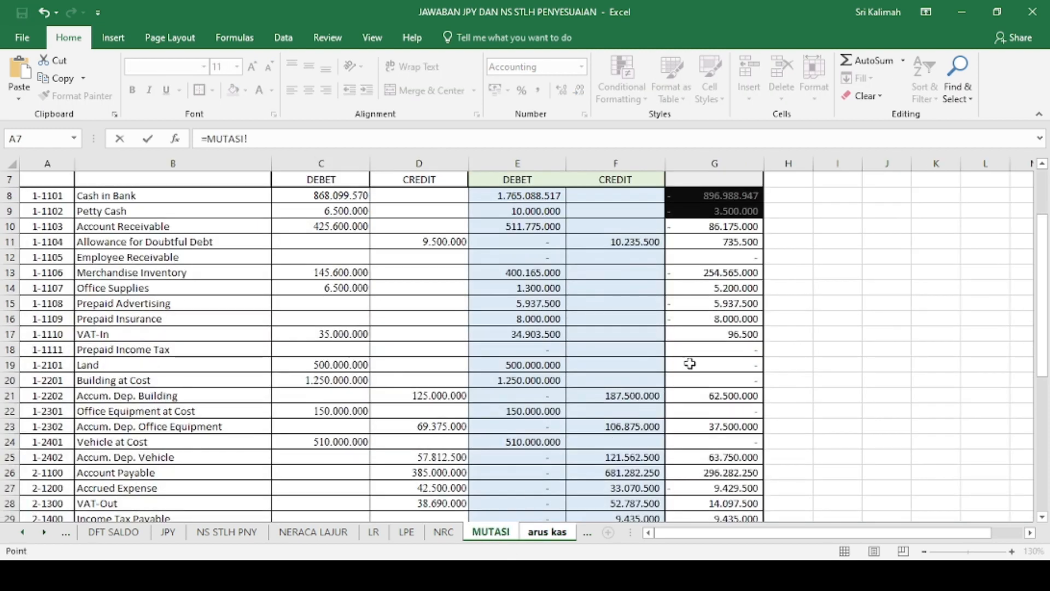
{"action": "left_click", "coordinate": [713, 318]}
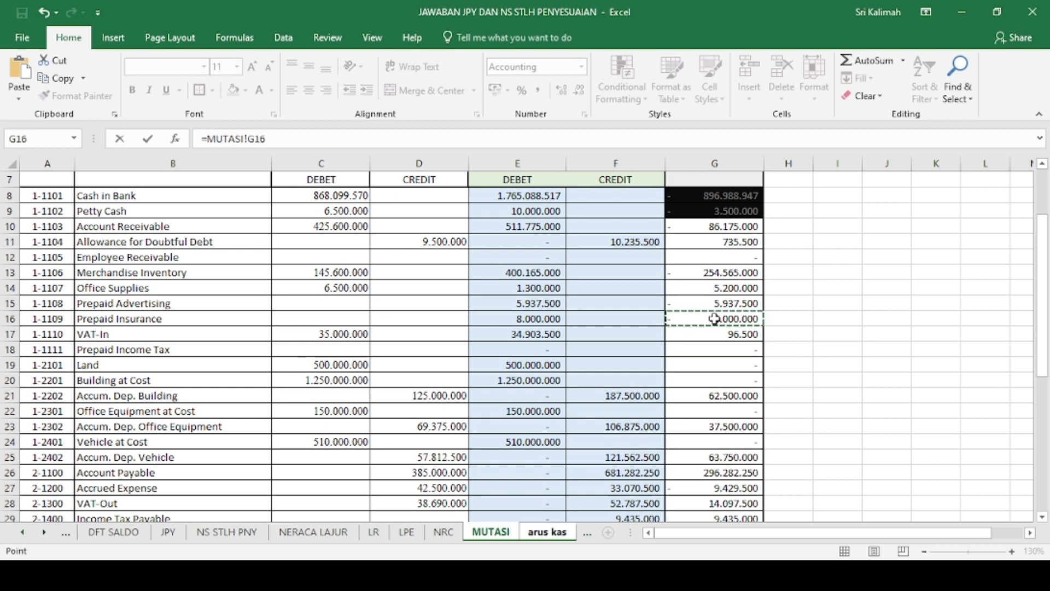
{"action": "key", "text": "Return"}
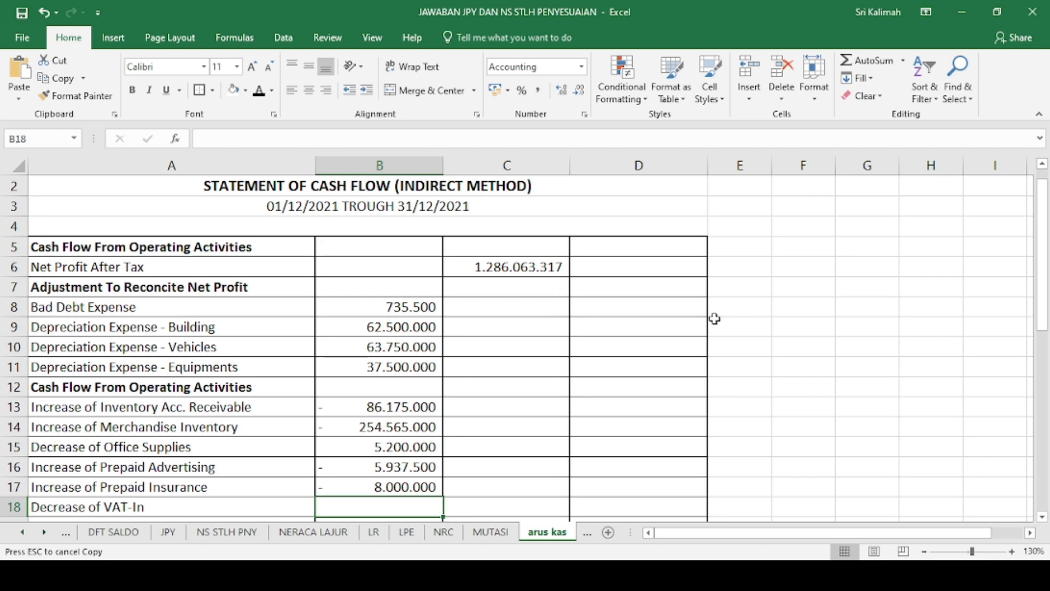
{"action": "scroll", "coordinate": [522, 359], "scroll_direction": "down", "scroll_amount": 2}
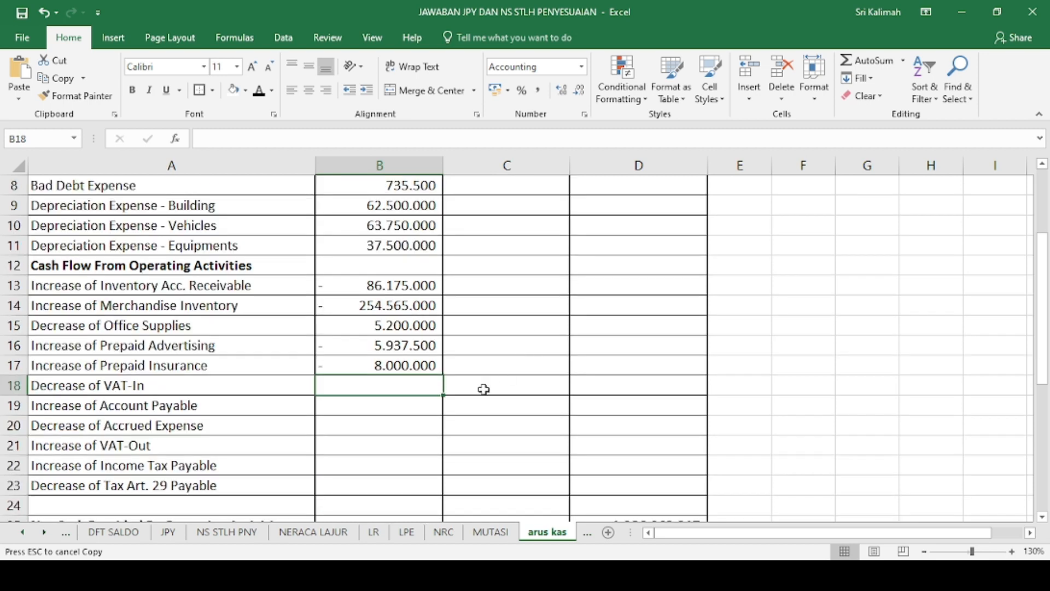
{"action": "left_click", "coordinate": [491, 532]}
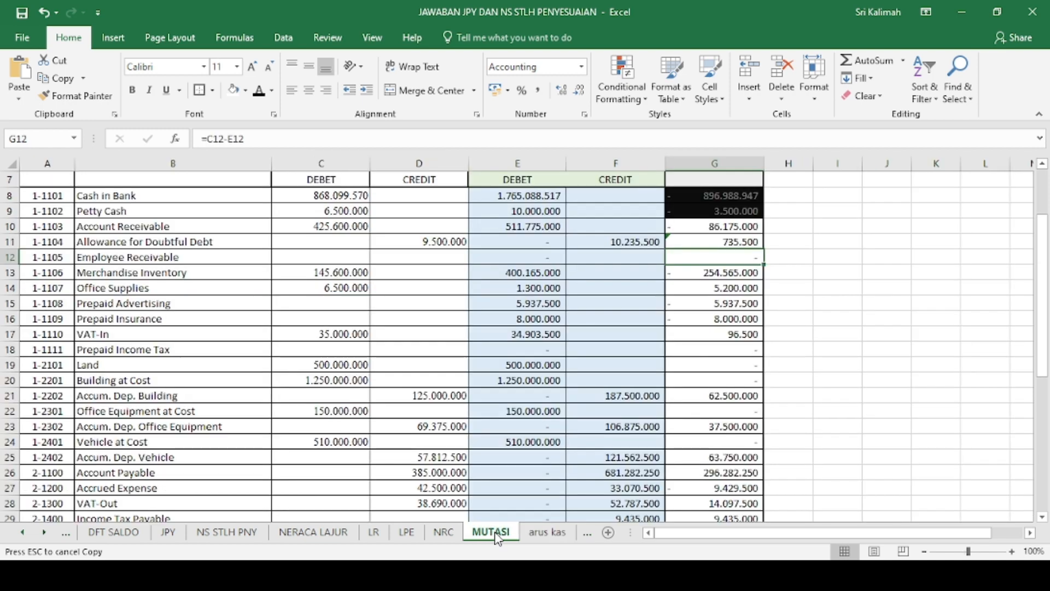
{"action": "left_click", "coordinate": [699, 334]}
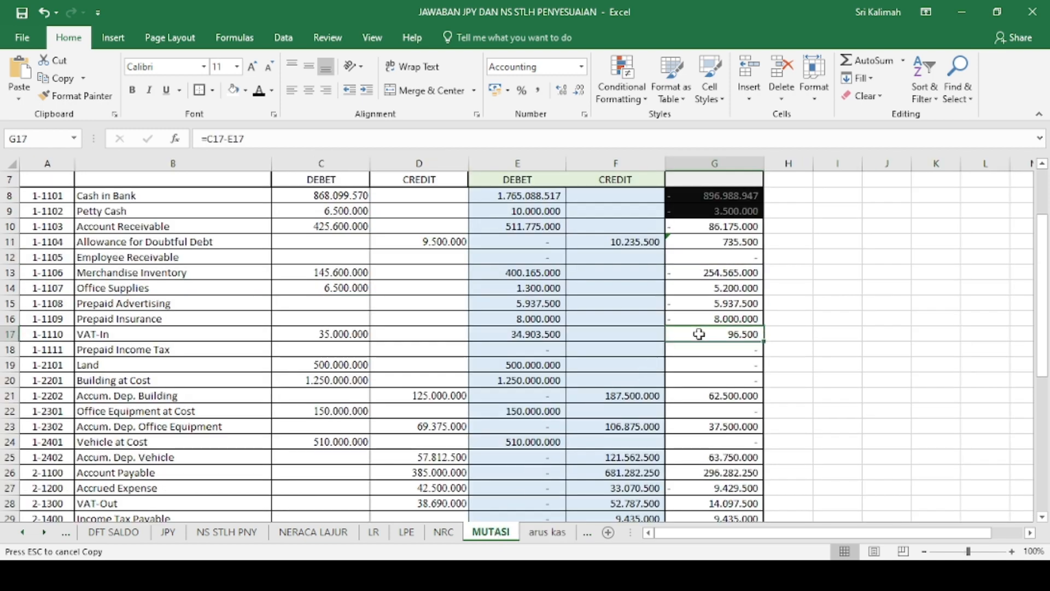
{"action": "key", "text": "Down"}
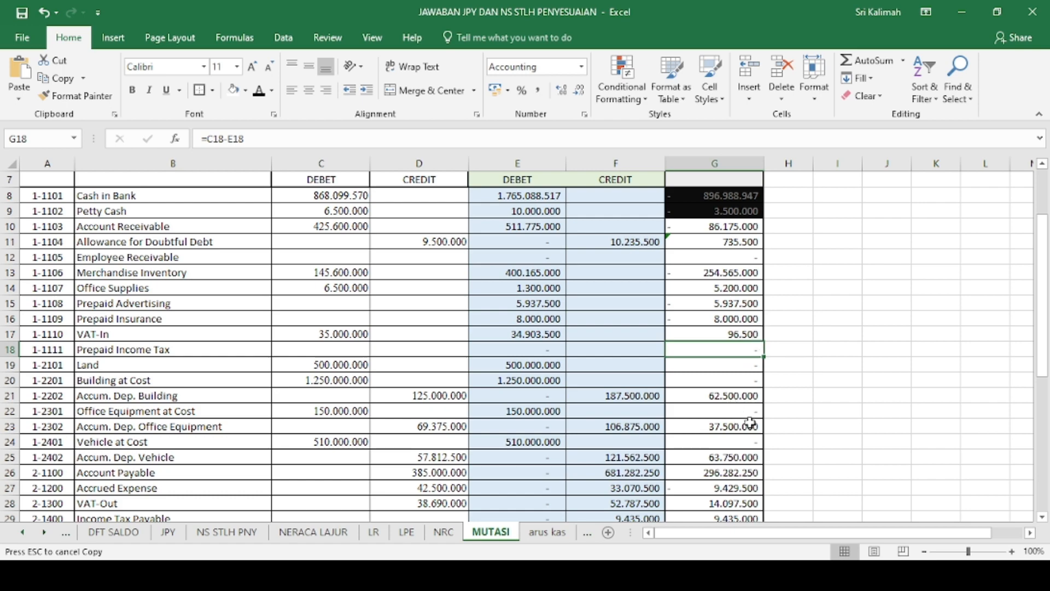
{"action": "scroll", "coordinate": [745, 438], "scroll_direction": "down", "scroll_amount": 2}
{"action": "left_click", "coordinate": [529, 534]}
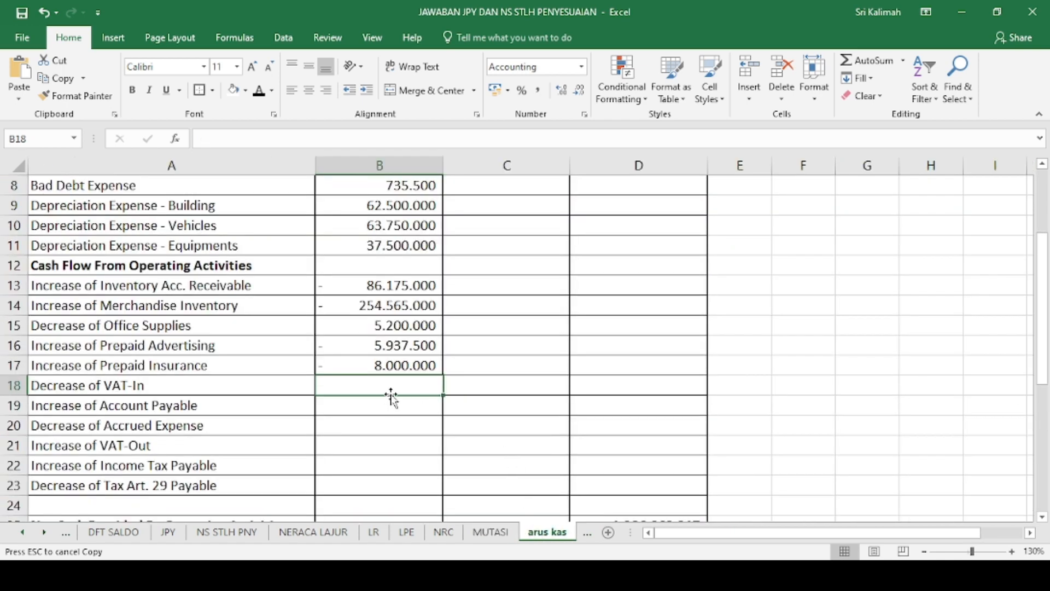
Link Decrease of VAT-In in B18 to the VAT-In movement in MUTASI cell G17.
{"action": "type", "text": "="}
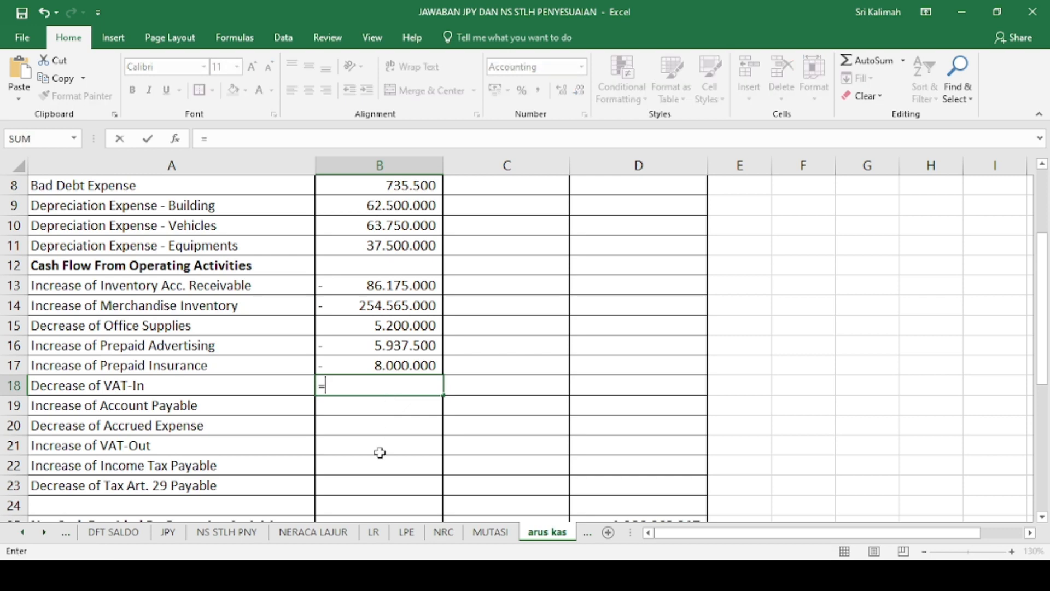
{"action": "left_click", "coordinate": [486, 534]}
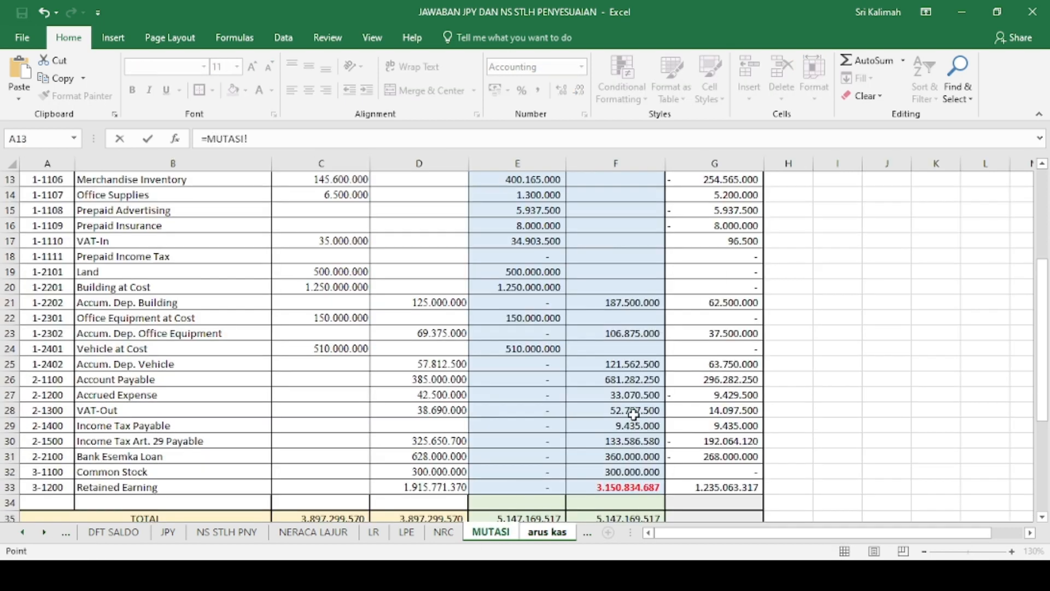
{"action": "left_click", "coordinate": [721, 245]}
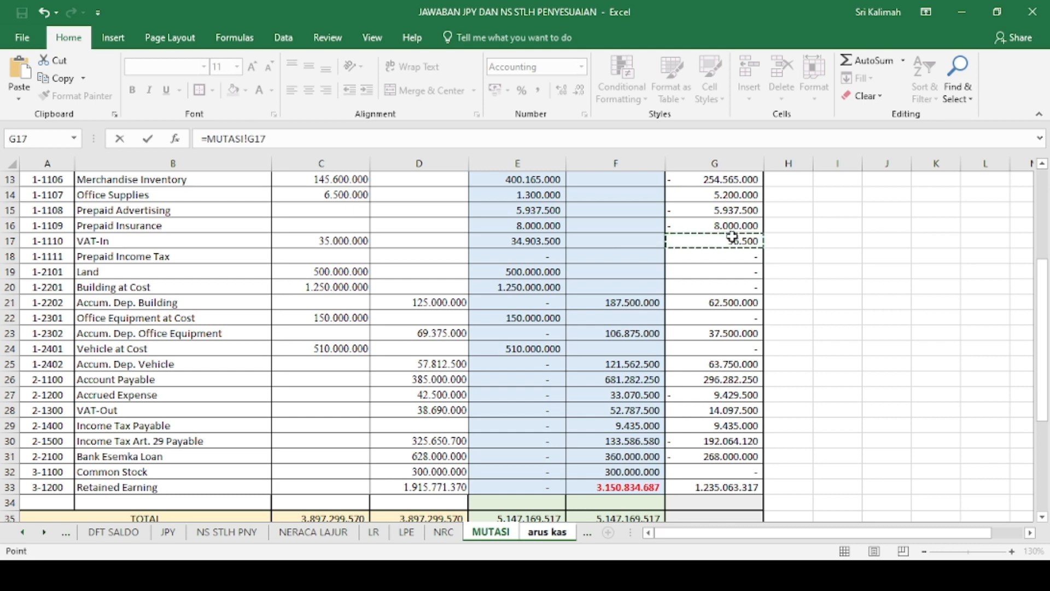
{"action": "key", "text": "Return"}
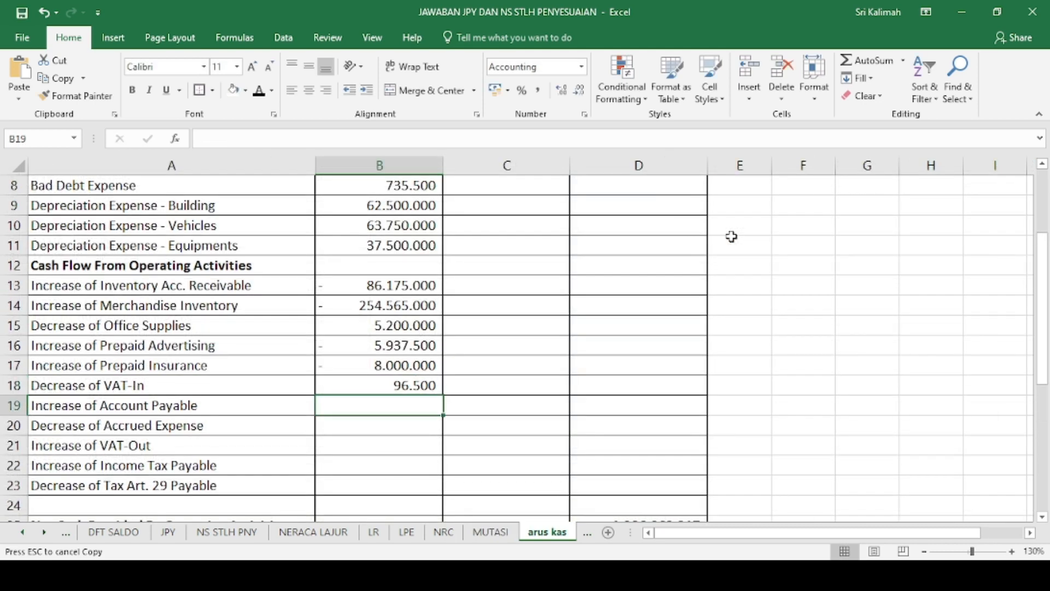
Link Increase of Account Payable in B19 to the Account Payable movement in MUTASI cell G26.
{"action": "type", "text": "="}
{"action": "left_click", "coordinate": [507, 535]}
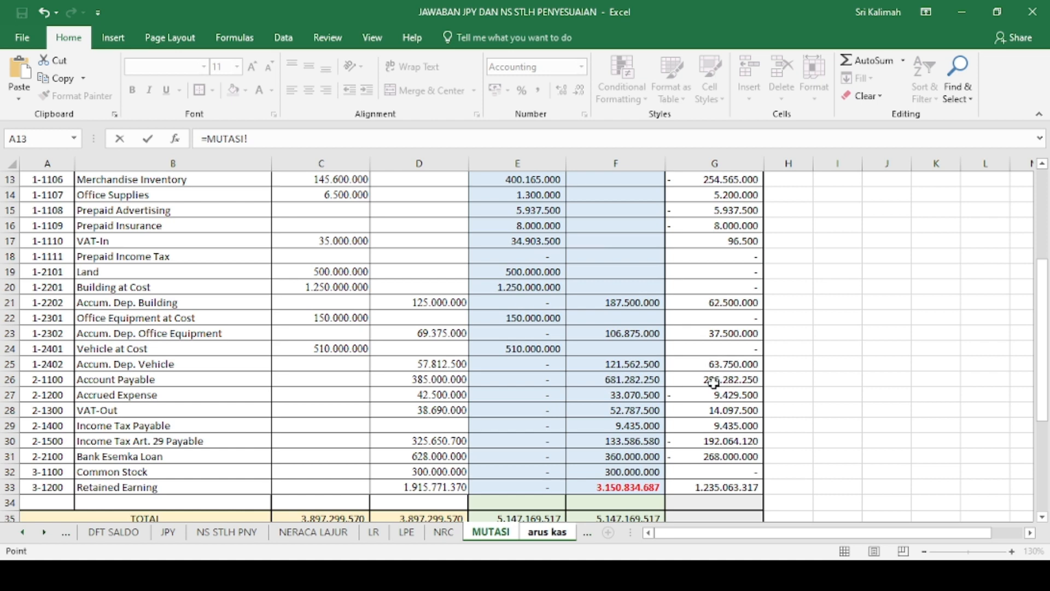
{"action": "left_click", "coordinate": [748, 381]}
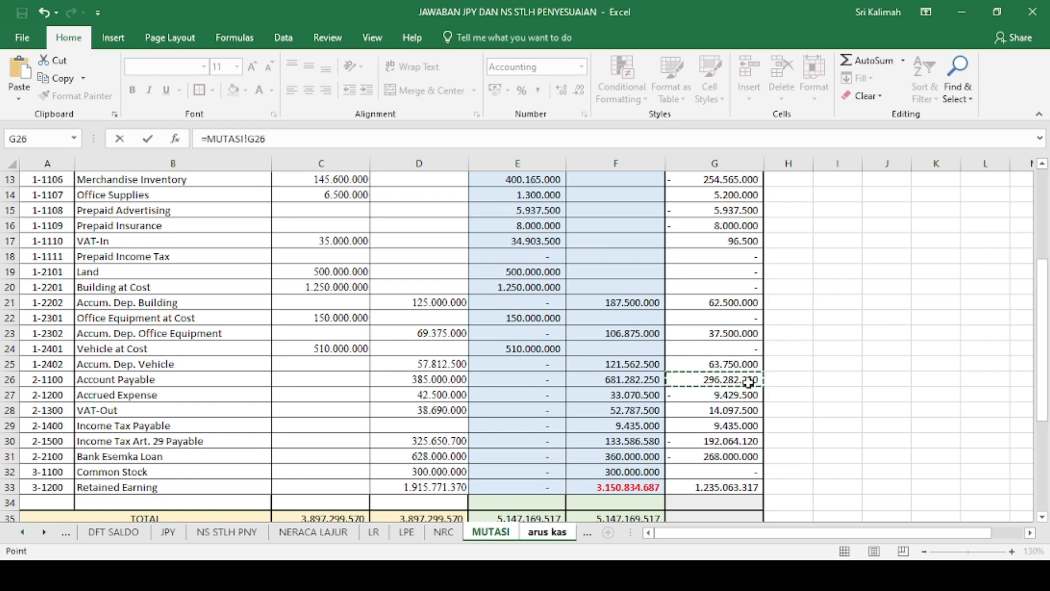
{"action": "key", "text": "Return"}
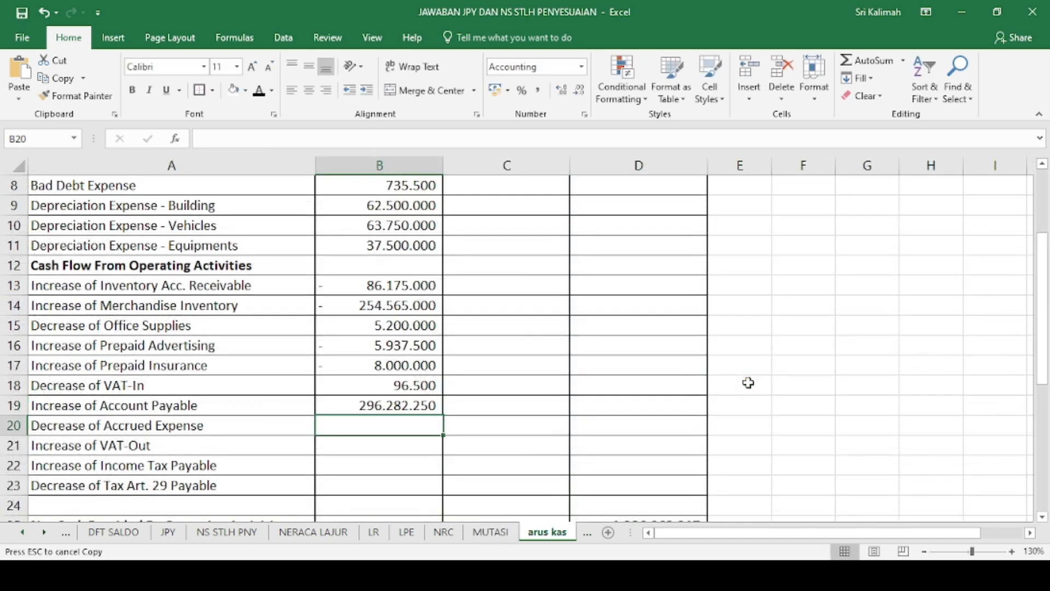
Link Decrease of Accrued Expense in B20 to the Accrued Expense movement in MUTASI cell G27.
{"action": "type", "text": "="}
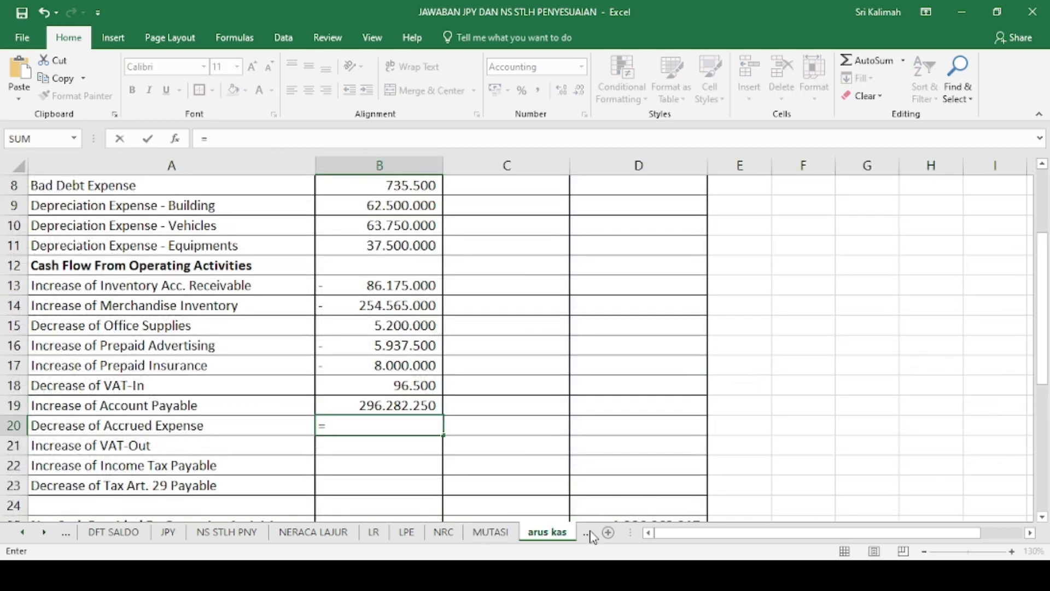
{"action": "left_click", "coordinate": [495, 533]}
{"action": "left_click", "coordinate": [700, 396]}
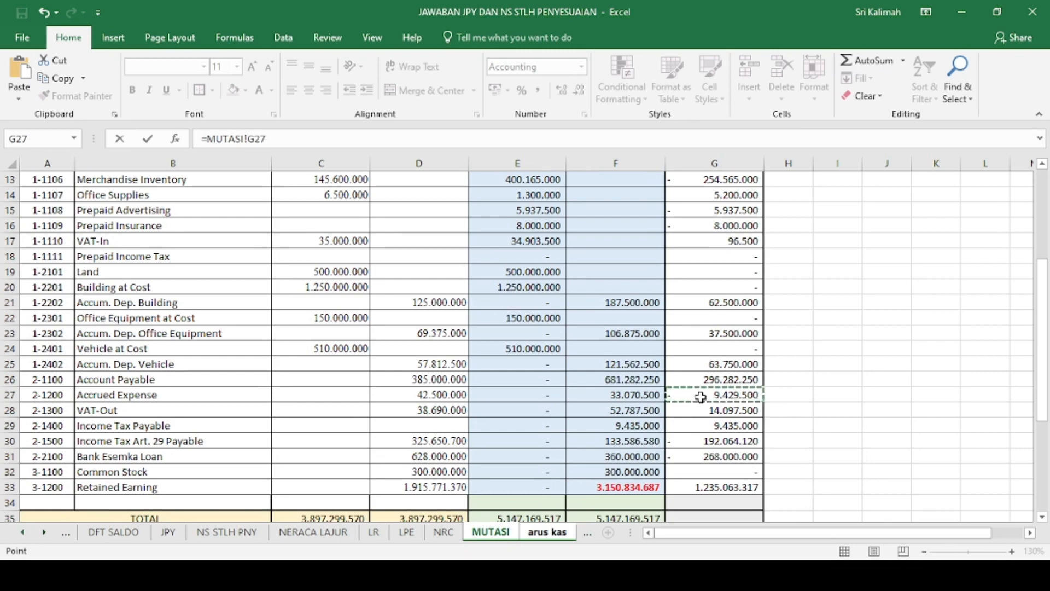
{"action": "key", "text": "Return"}
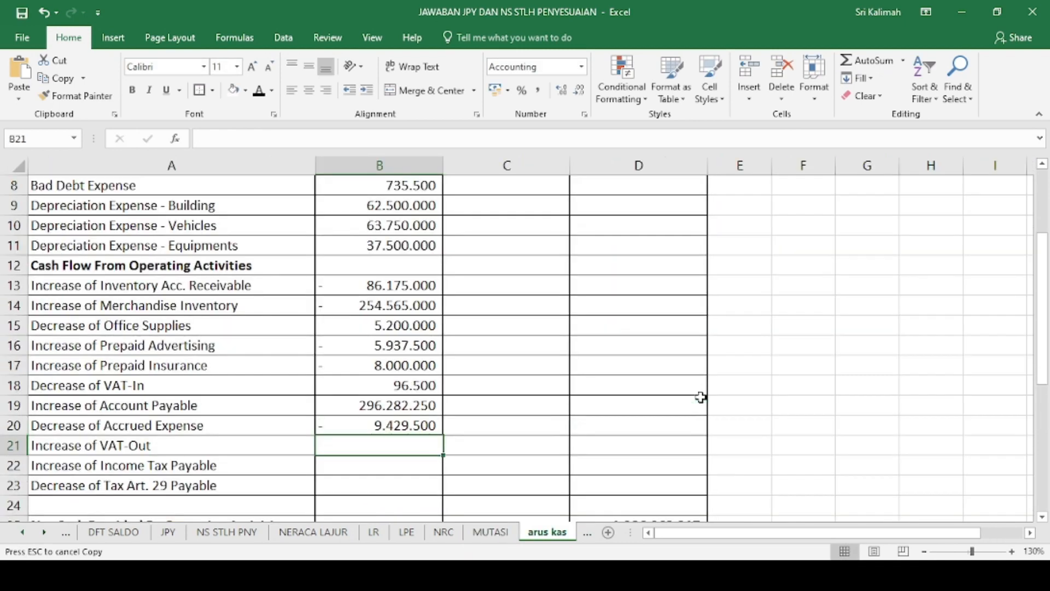
Link Increase of VAT-Out in B21 to the VAT-Out movement in MUTASI cell G28.
{"action": "type", "text": "="}
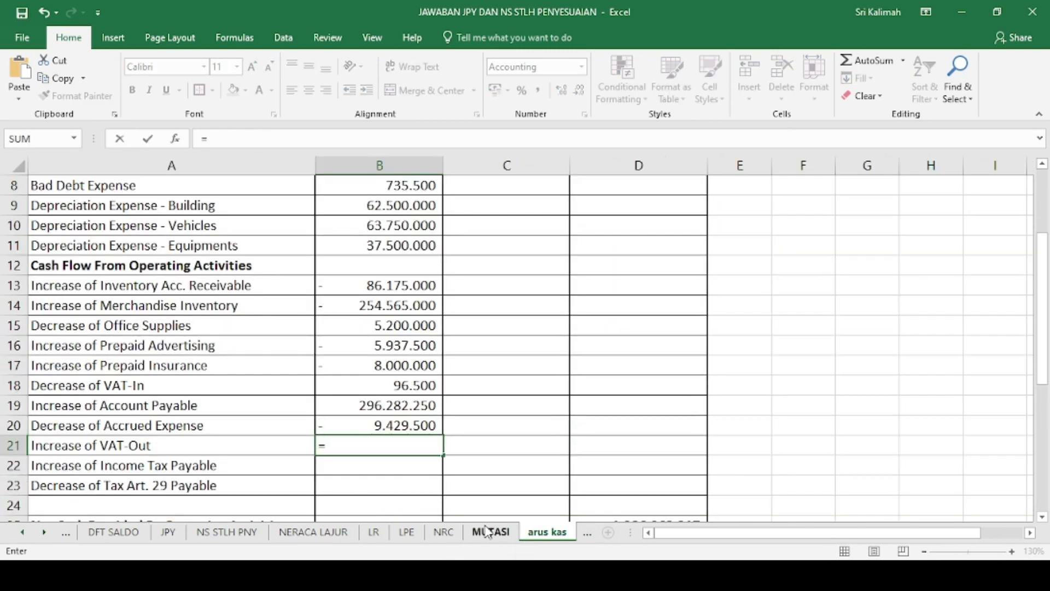
{"action": "left_click", "coordinate": [487, 531]}
{"action": "left_click", "coordinate": [703, 398]}
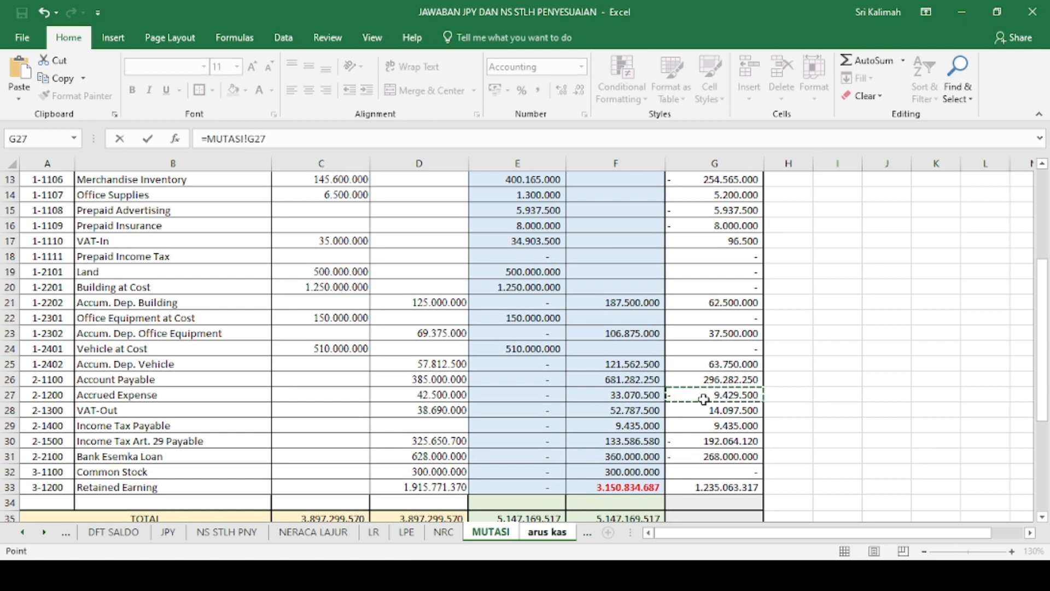
{"action": "key", "text": "Down"}
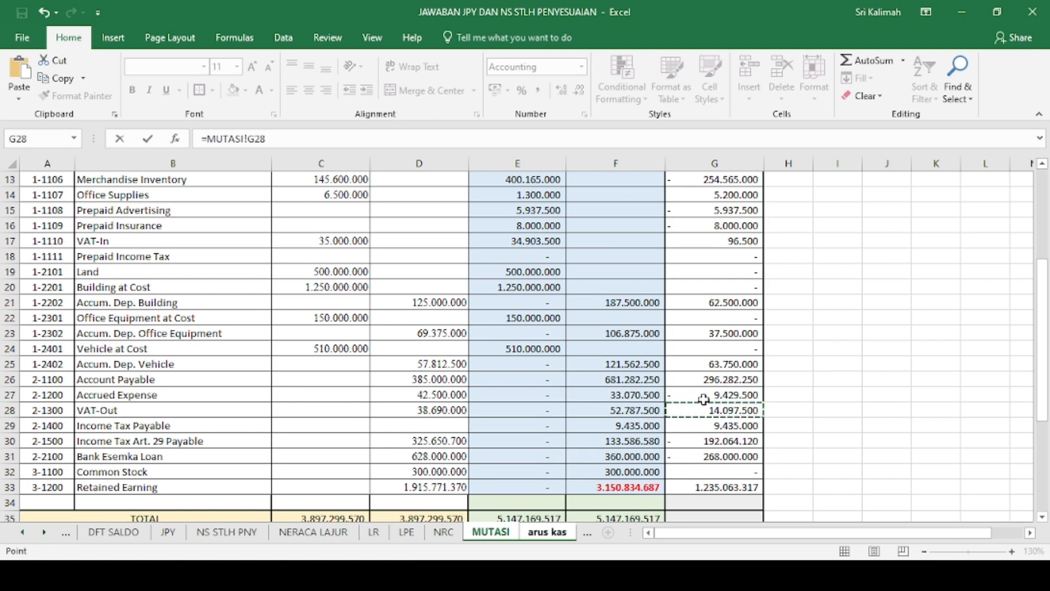
{"action": "key", "text": "Return"}
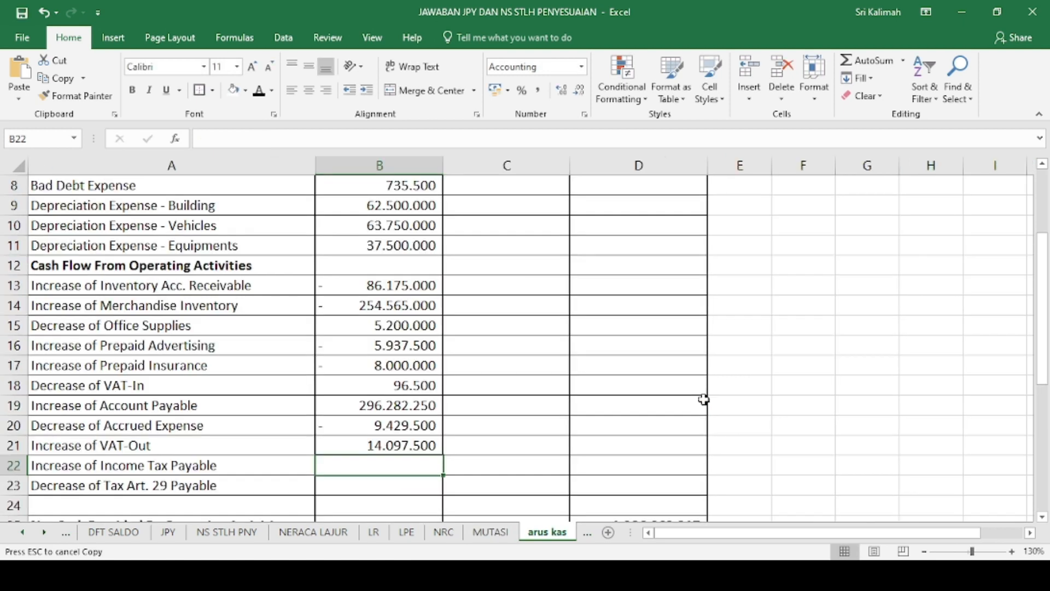
Link Increase of Income Tax Payable in B22 to the Income Tax Payable movement in MUTASI cell G29.
{"action": "type", "text": "="}
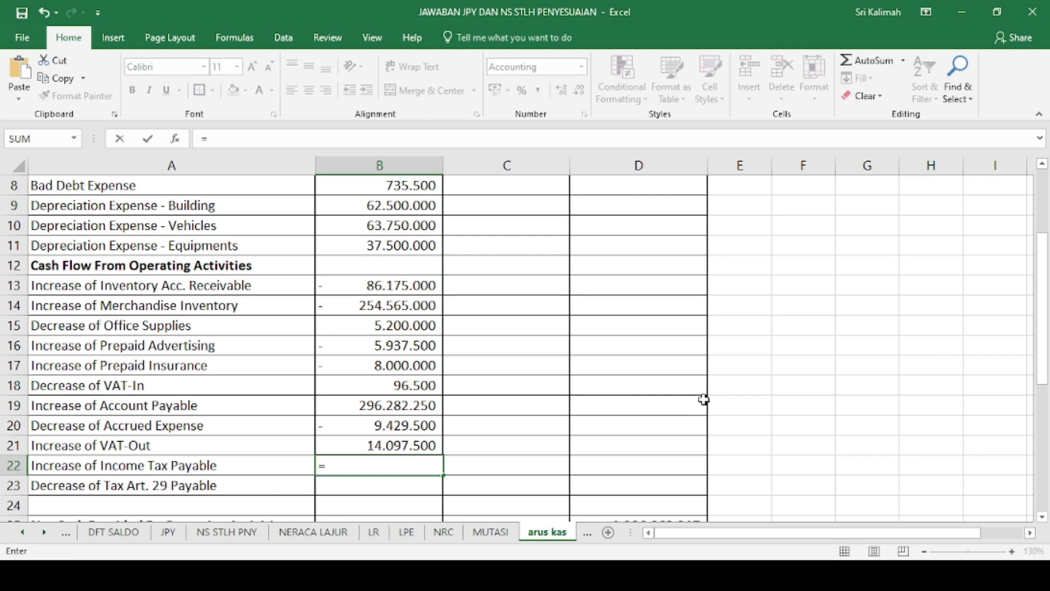
{"action": "left_click", "coordinate": [491, 531]}
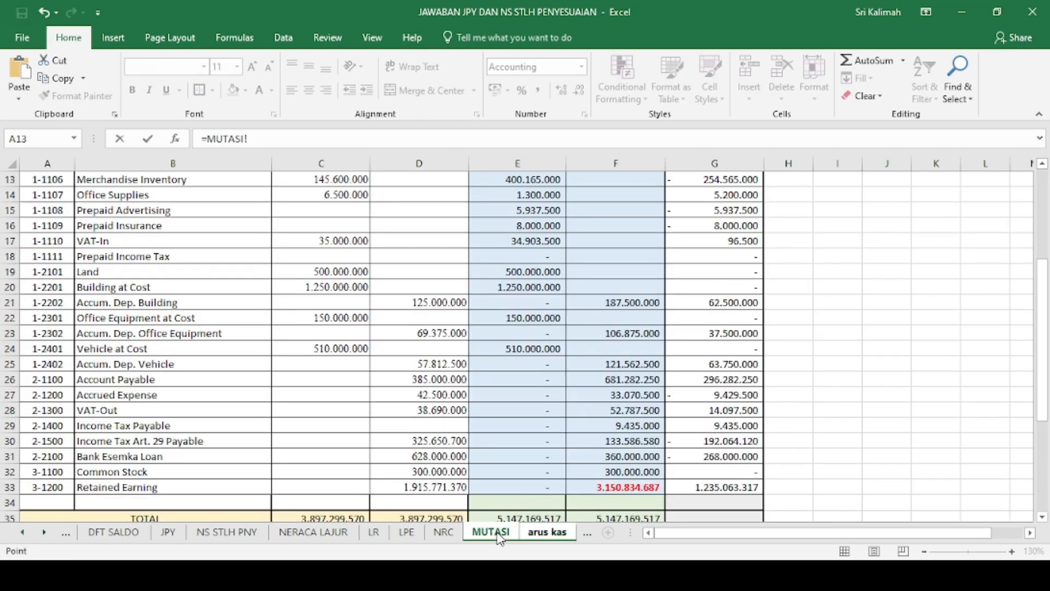
{"action": "left_click", "coordinate": [723, 427]}
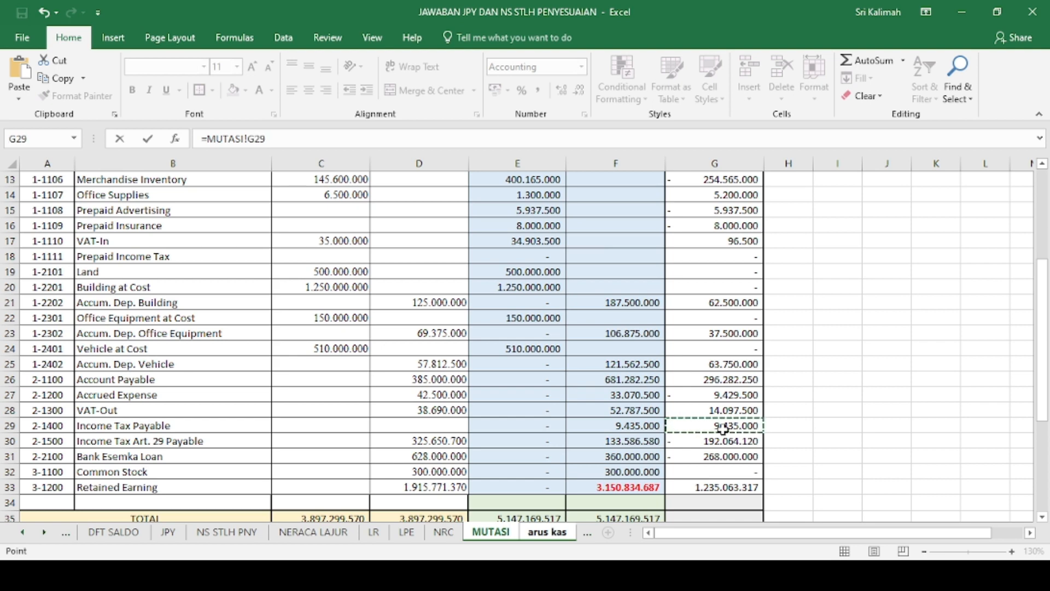
{"action": "key", "text": "Return"}
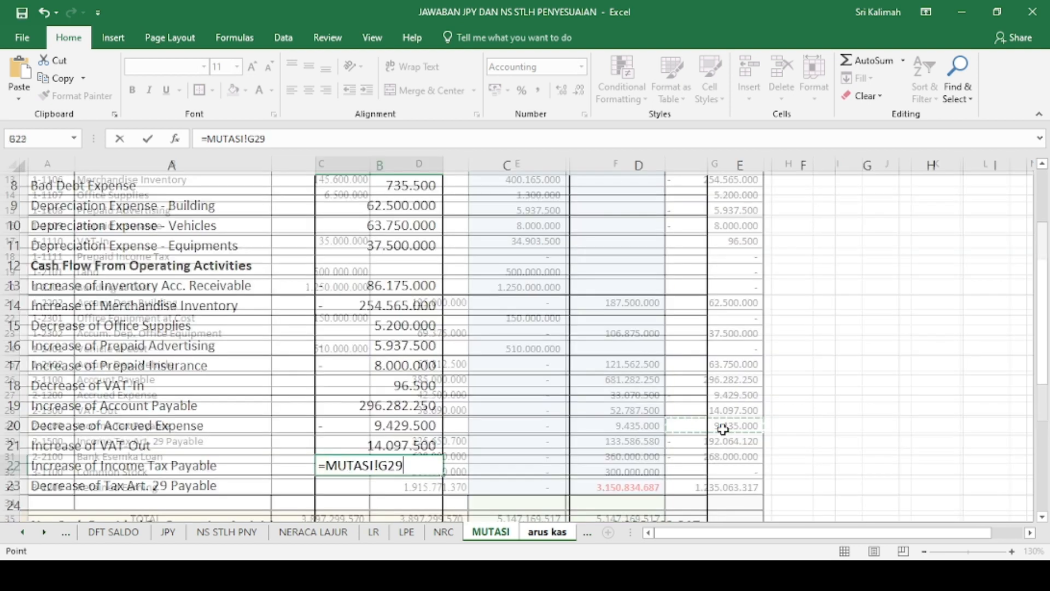
Link Decrease of Tax Art. 29 Payable in B23 to the Income Tax Art. 29 Payable movement in MUTASI cell G30.
{"action": "type", "text": "="}
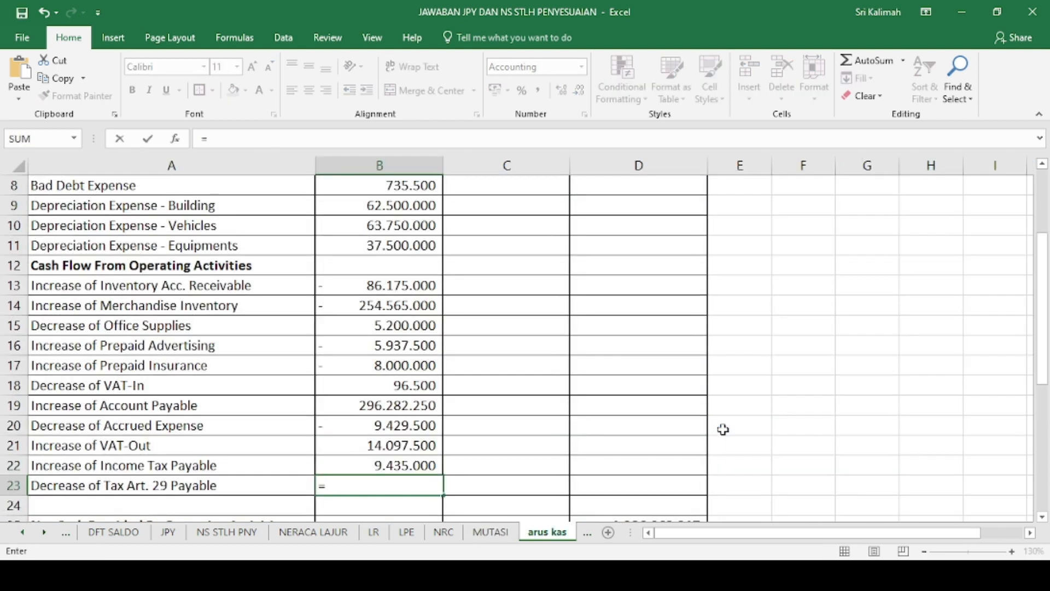
{"action": "left_click", "coordinate": [499, 533]}
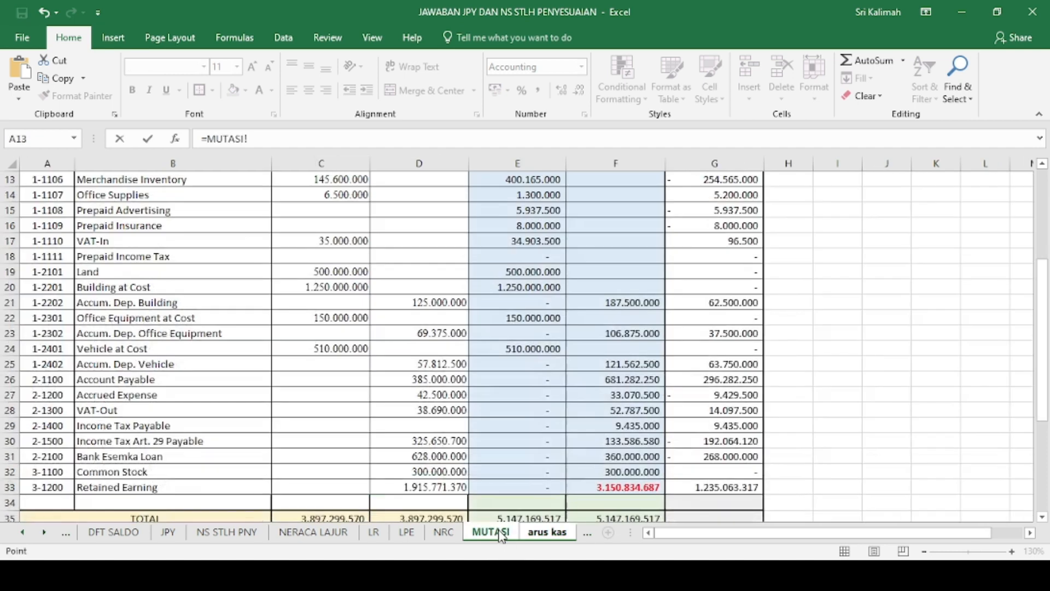
{"action": "left_click", "coordinate": [718, 441]}
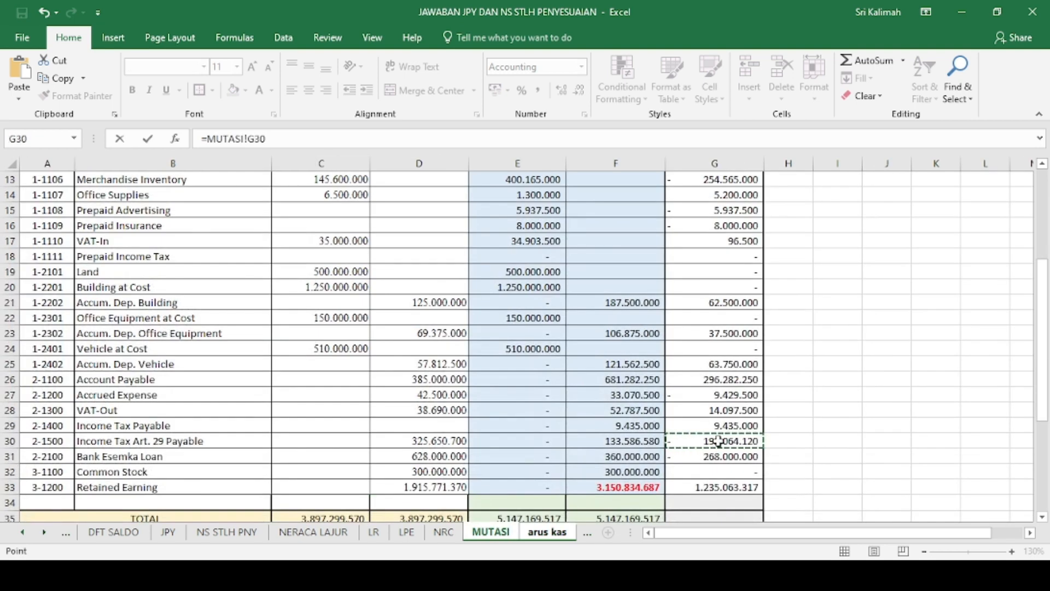
{"action": "key", "text": "Return"}
Total the adjustment and operating lines B8 through B23 with a SUM formula in C24.
{"action": "scroll", "coordinate": [585, 464], "scroll_direction": "up", "scroll_amount": 2}
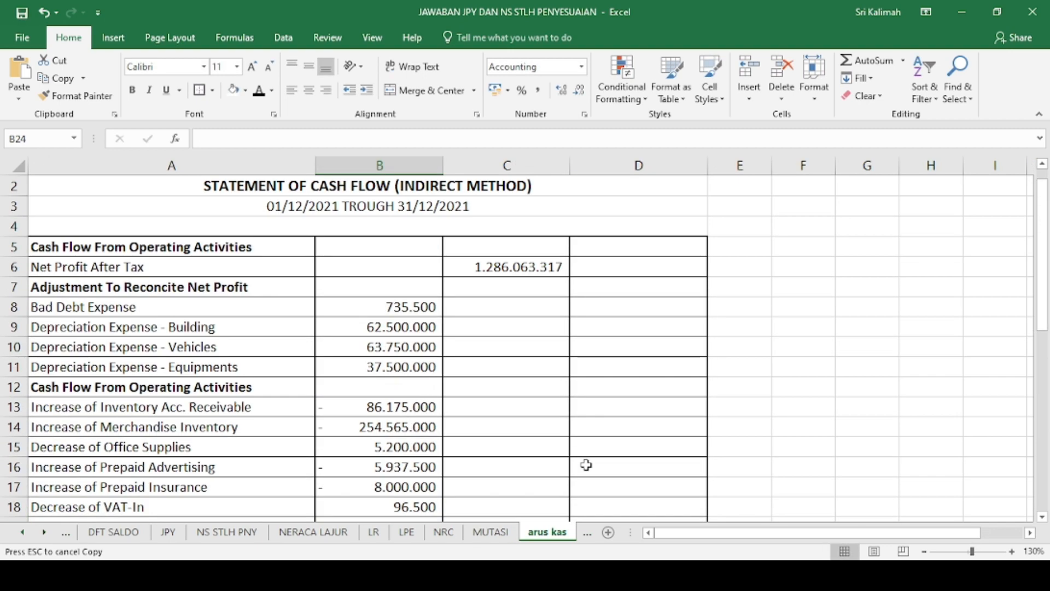
{"action": "scroll", "coordinate": [586, 465], "scroll_direction": "down", "scroll_amount": 2}
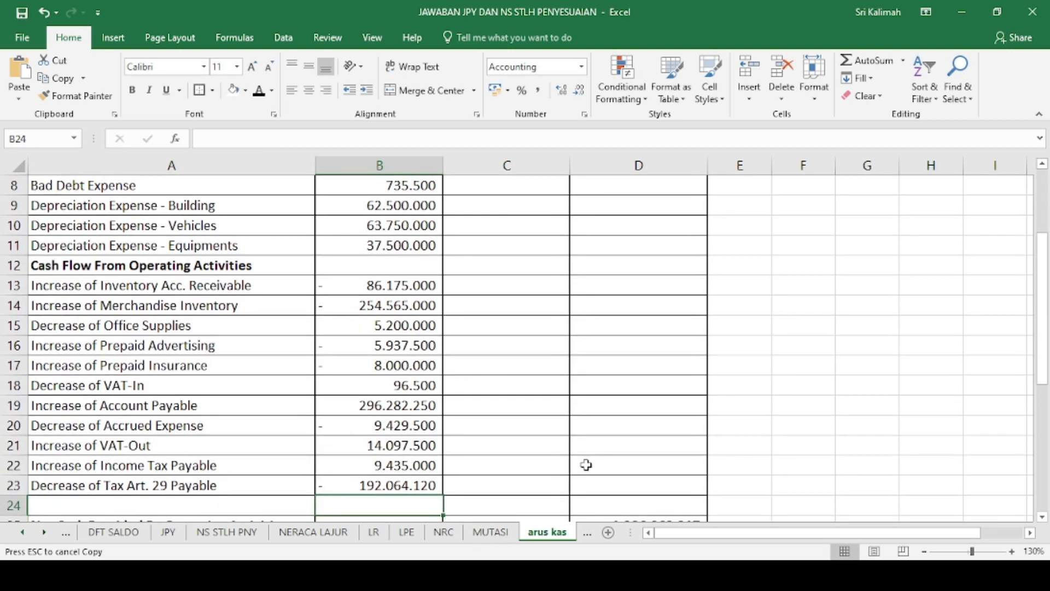
{"action": "left_click", "coordinate": [513, 503]}
{"action": "left_click", "coordinate": [863, 61]}
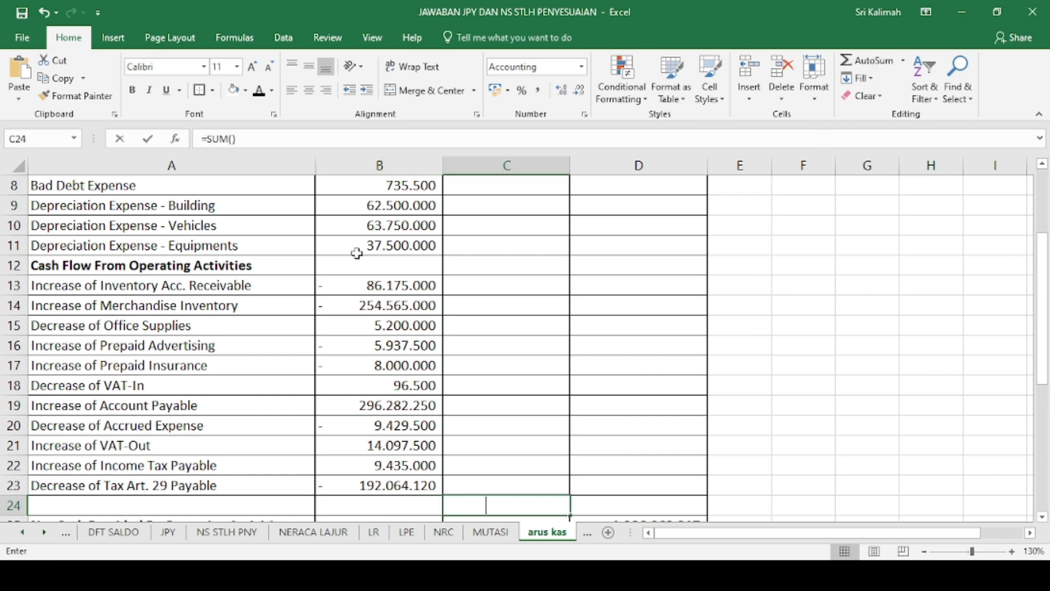
{"action": "scroll", "coordinate": [321, 298], "scroll_direction": "up", "scroll_amount": 1}
{"action": "left_click_drag", "start_coordinate": [387, 247], "coordinate": [411, 407]}
{"action": "key", "text": "Return"}
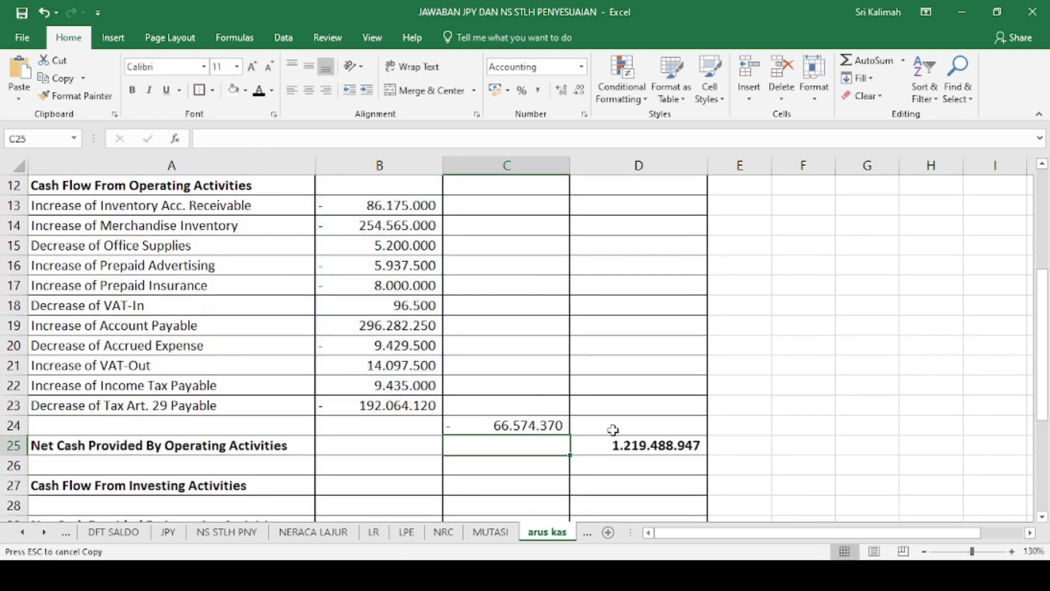
Review the Net Profit After Tax in C6, the adjustments subtotal in C24 and Net Cash Provided By Operating Activities in D25.
{"action": "scroll", "coordinate": [676, 434], "scroll_direction": "up", "scroll_amount": 3}
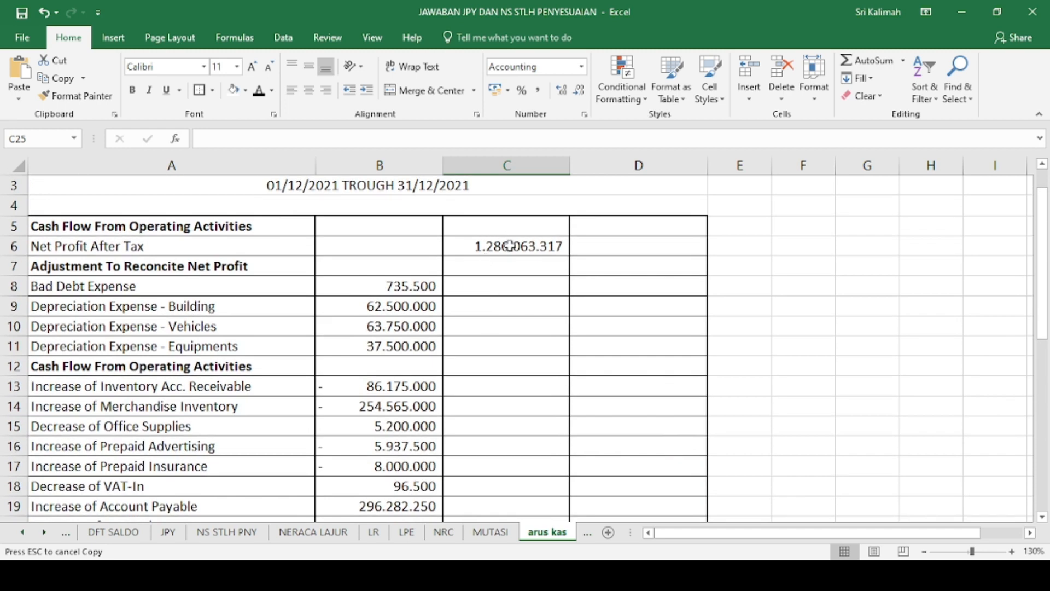
{"action": "left_click", "coordinate": [511, 246]}
{"action": "scroll", "coordinate": [541, 349], "scroll_direction": "down", "scroll_amount": 3}
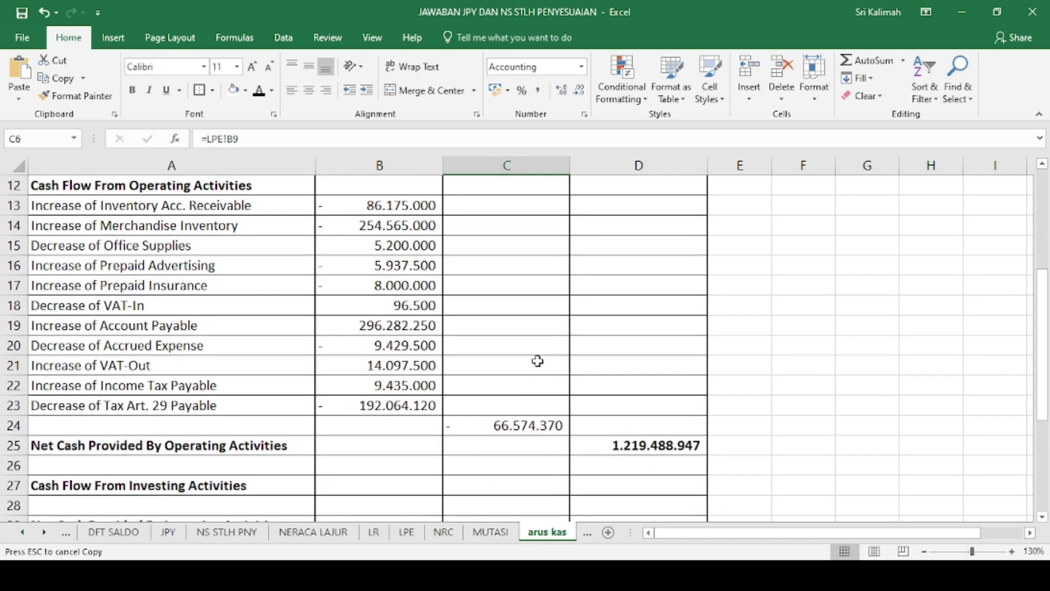
{"action": "scroll", "coordinate": [504, 419], "scroll_direction": "up", "scroll_amount": 1}
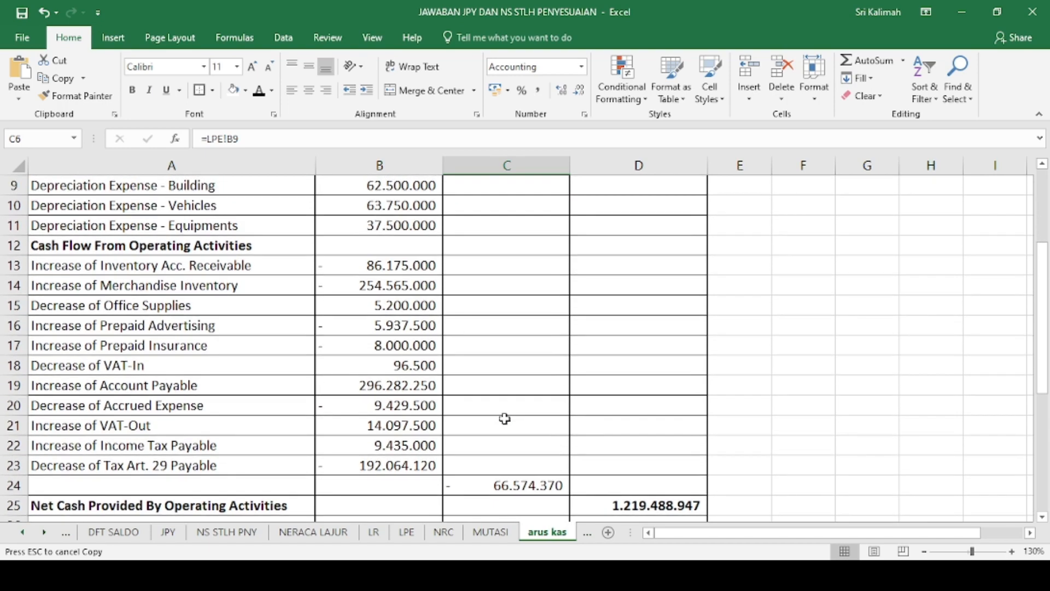
{"action": "scroll", "coordinate": [505, 419], "scroll_direction": "down", "scroll_amount": 1}
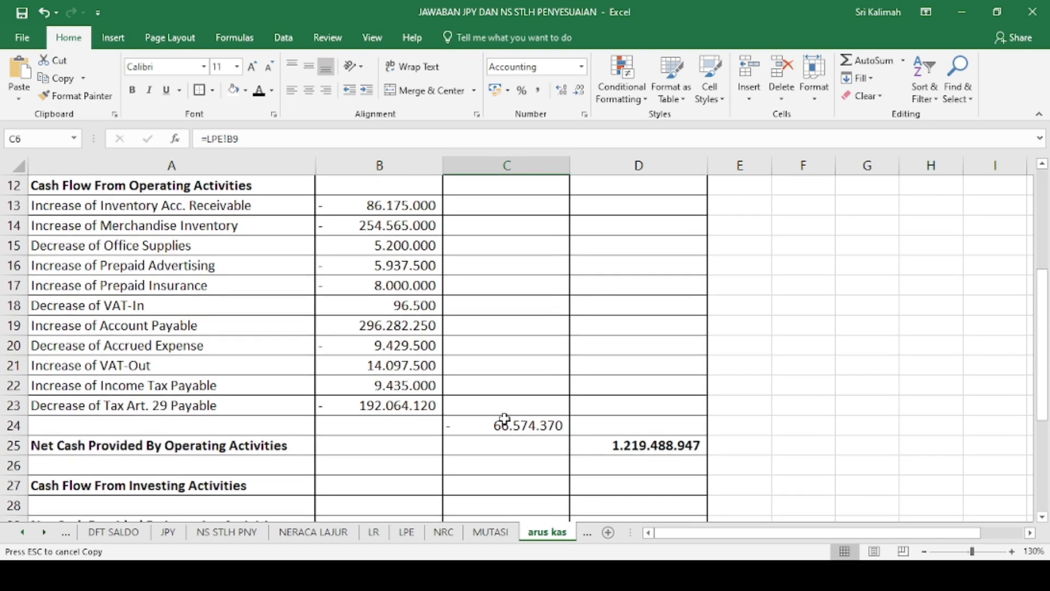
{"action": "scroll", "coordinate": [504, 419], "scroll_direction": "up", "scroll_amount": 1}
{"action": "scroll", "coordinate": [504, 418], "scroll_direction": "down", "scroll_amount": 2}
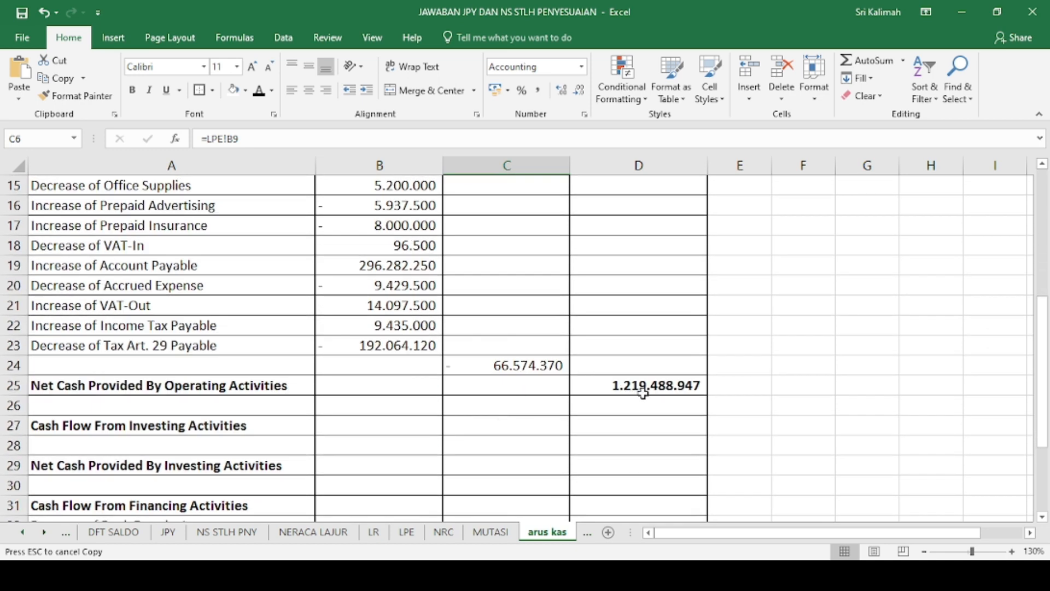
Link Payment of Bank Esemka Loan in C32 to the Bank Esemka Loan movement in MUTASI cell G31.
{"action": "scroll", "coordinate": [640, 394], "scroll_direction": "down", "scroll_amount": 1}
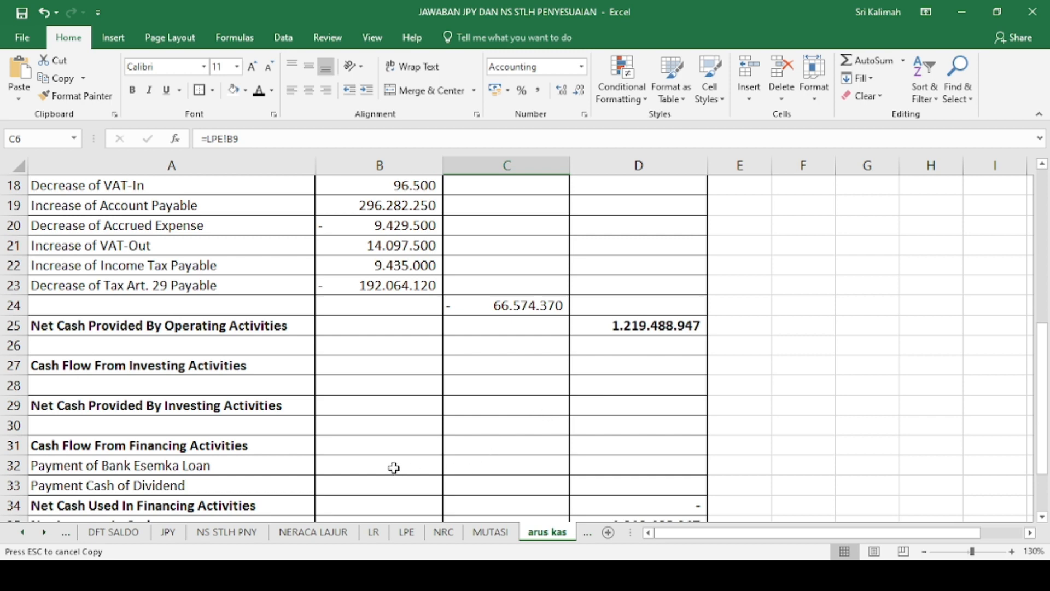
{"action": "left_click", "coordinate": [377, 463]}
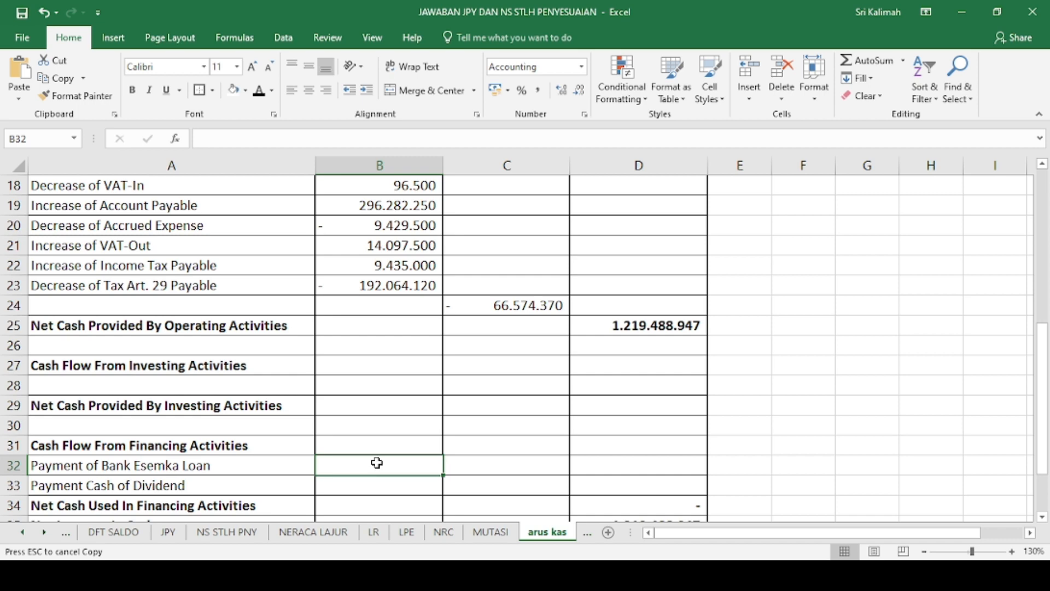
{"action": "left_click", "coordinate": [516, 458]}
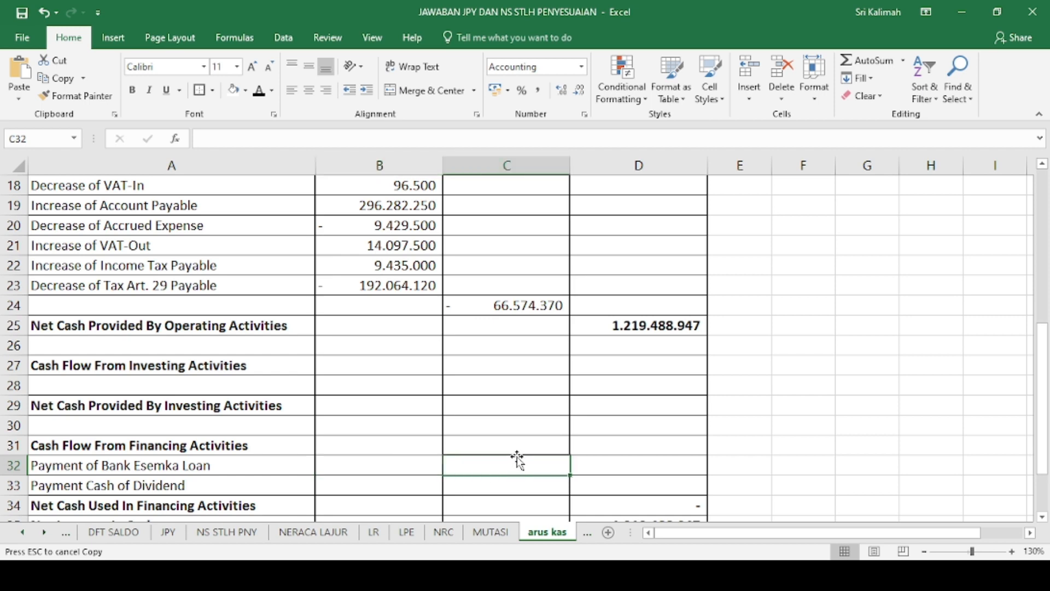
{"action": "type", "text": "="}
{"action": "left_click", "coordinate": [490, 532]}
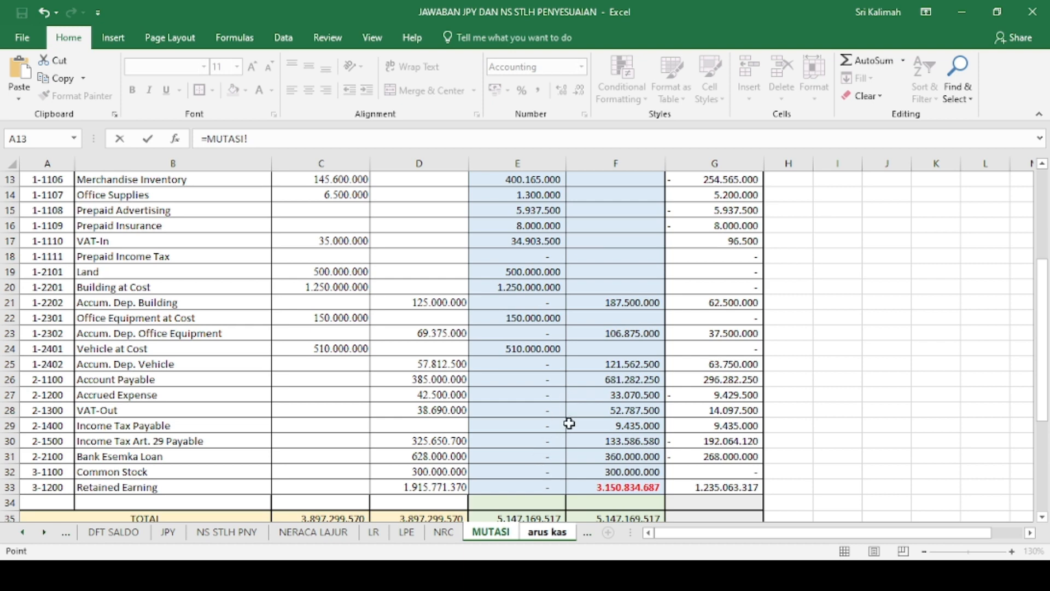
{"action": "left_click", "coordinate": [715, 457]}
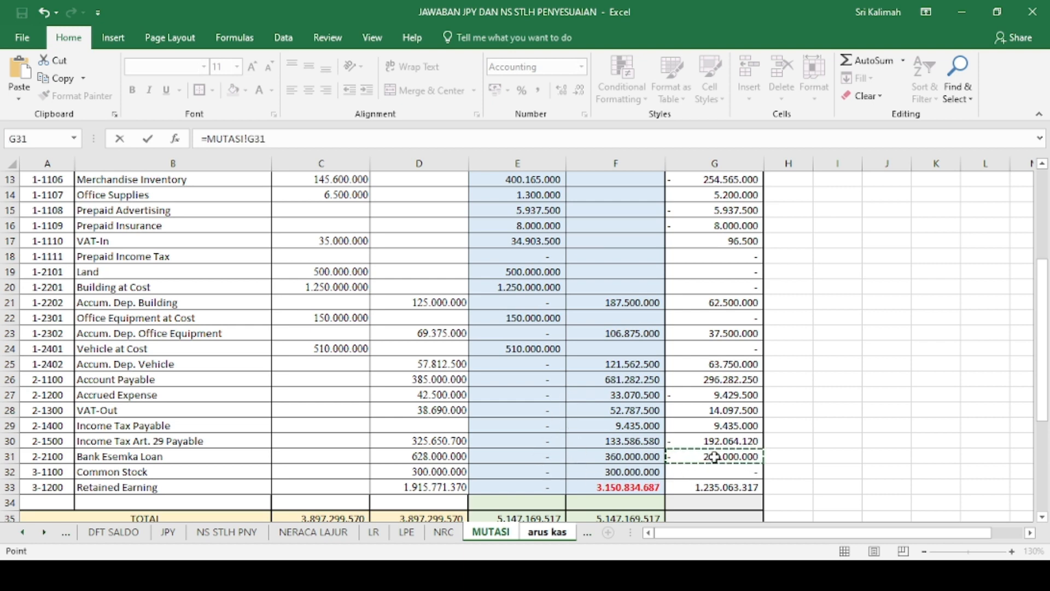
{"action": "key", "text": "Return"}
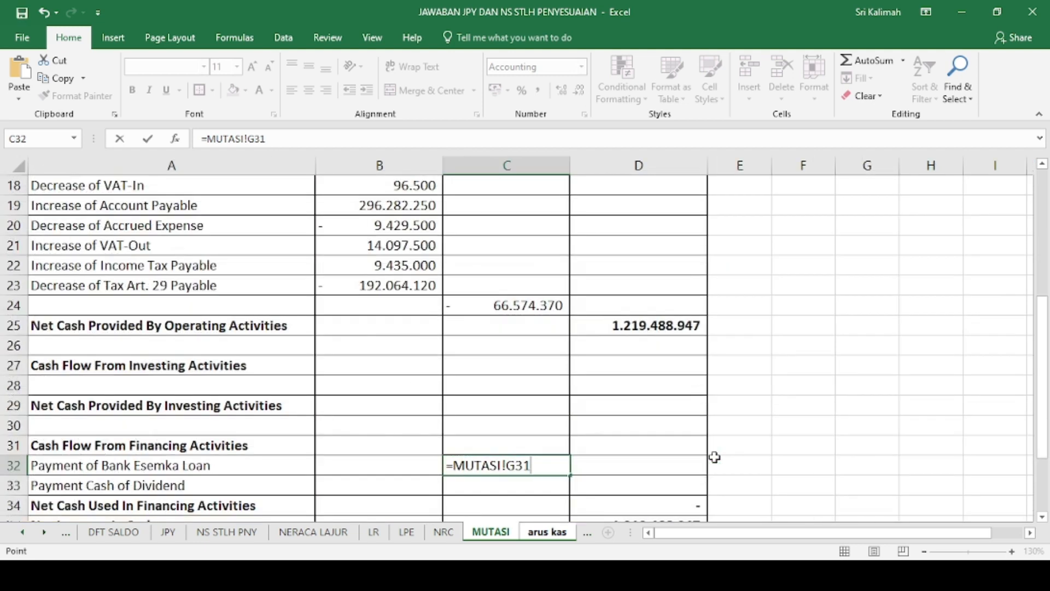
Link Payment Cash of Dividend in C33 to the Dividend amount in LPE cell B10.
{"action": "type", "text": "="}
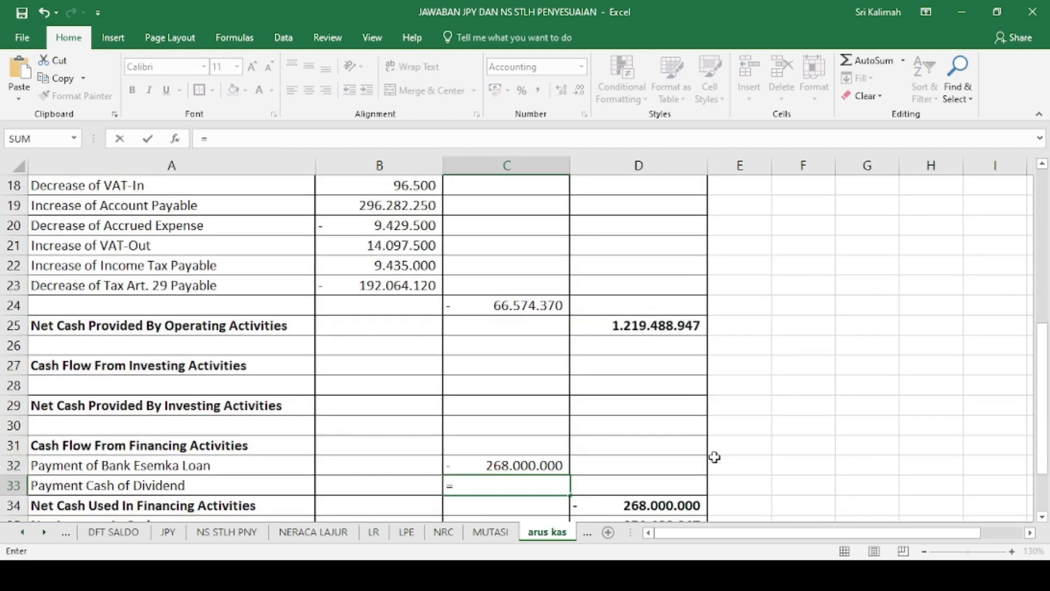
{"action": "left_click", "coordinate": [489, 533]}
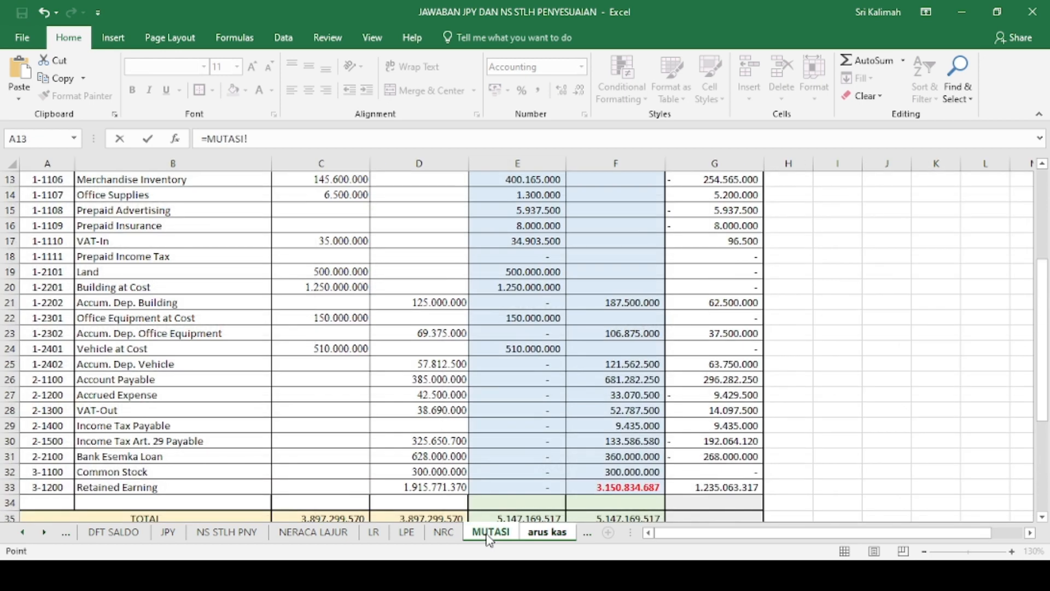
{"action": "left_click", "coordinate": [327, 533]}
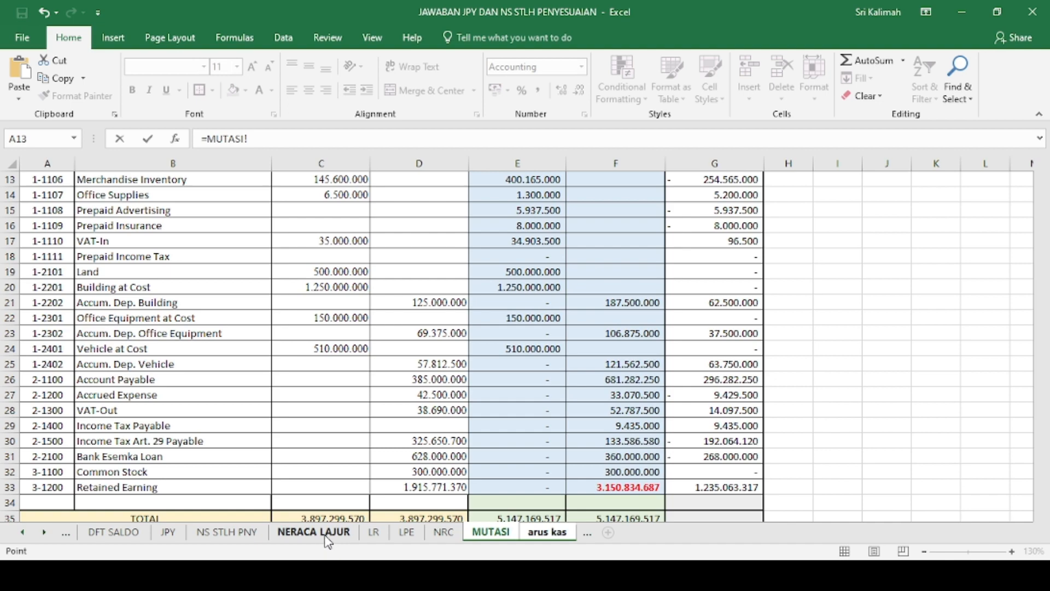
{"action": "scroll", "coordinate": [766, 470], "scroll_direction": "down", "scroll_amount": 3}
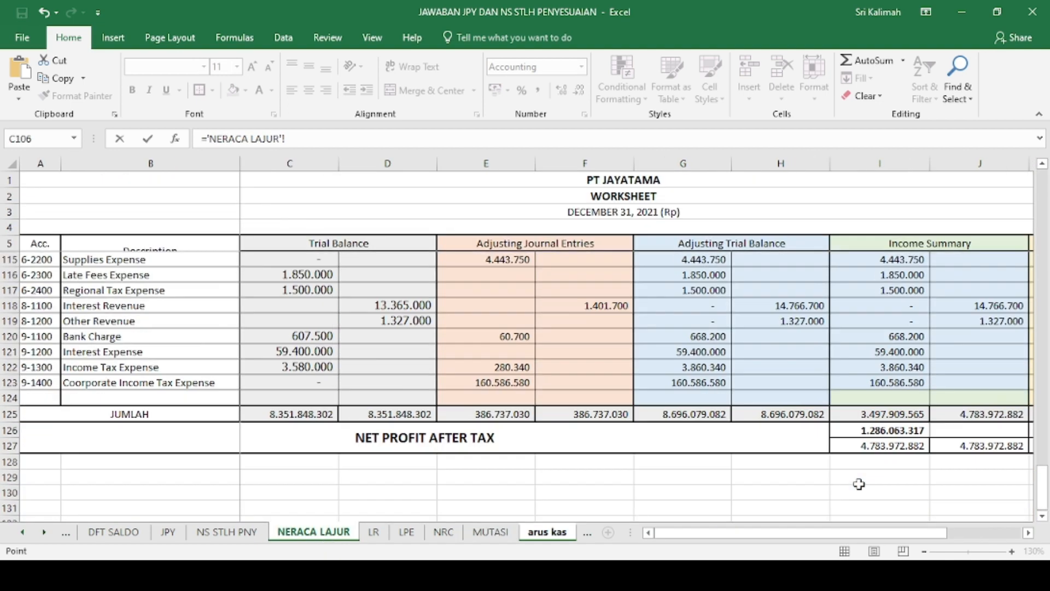
{"action": "scroll", "coordinate": [858, 485], "scroll_direction": "up", "scroll_amount": 2}
{"action": "scroll", "coordinate": [859, 484], "scroll_direction": "up", "scroll_amount": 2}
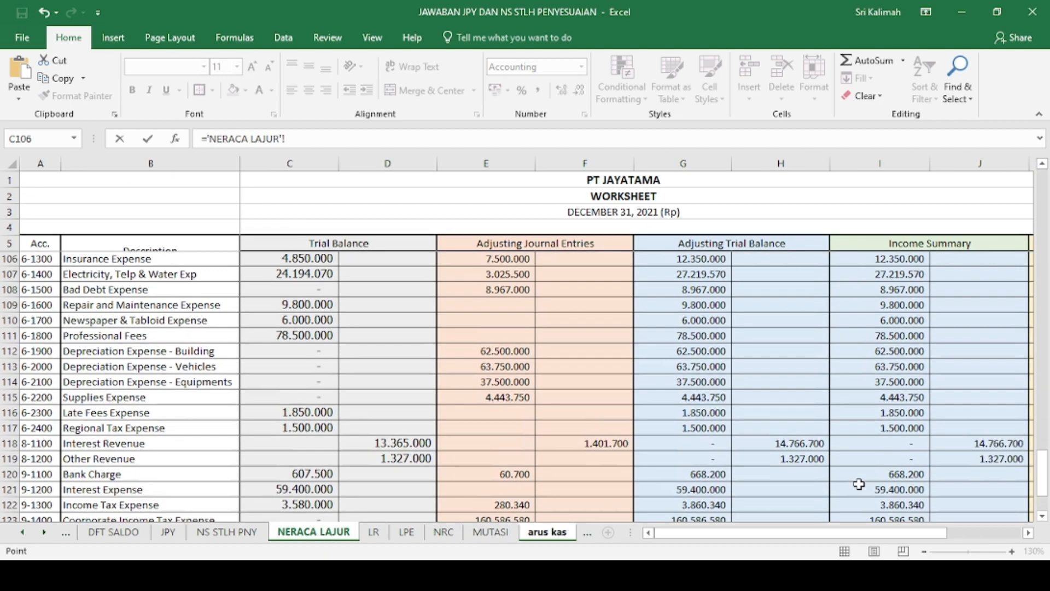
{"action": "scroll", "coordinate": [859, 484], "scroll_direction": "up", "scroll_amount": 2}
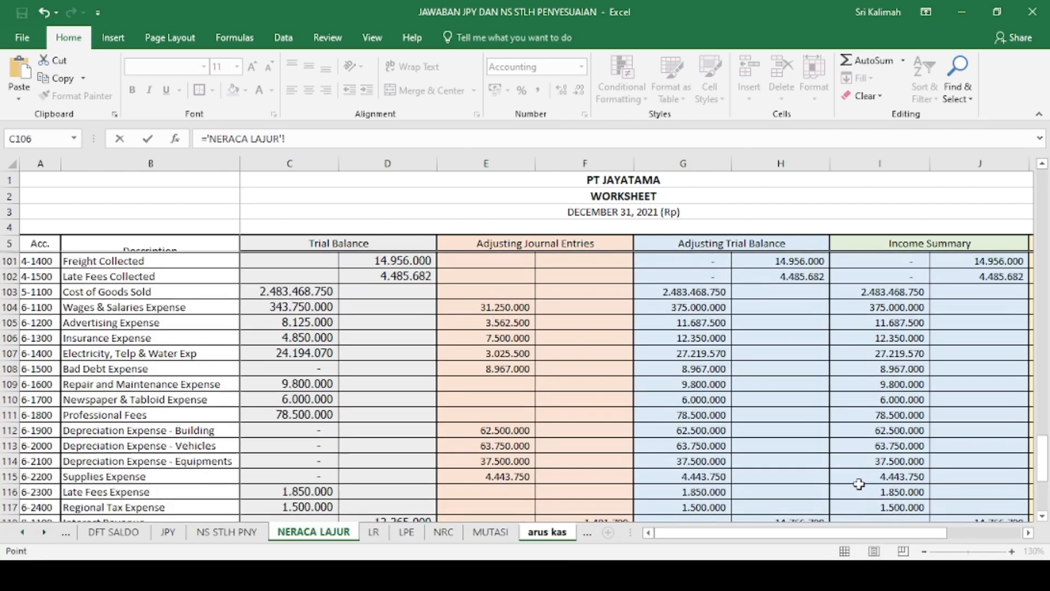
{"action": "scroll", "coordinate": [859, 484], "scroll_direction": "up", "scroll_amount": 3}
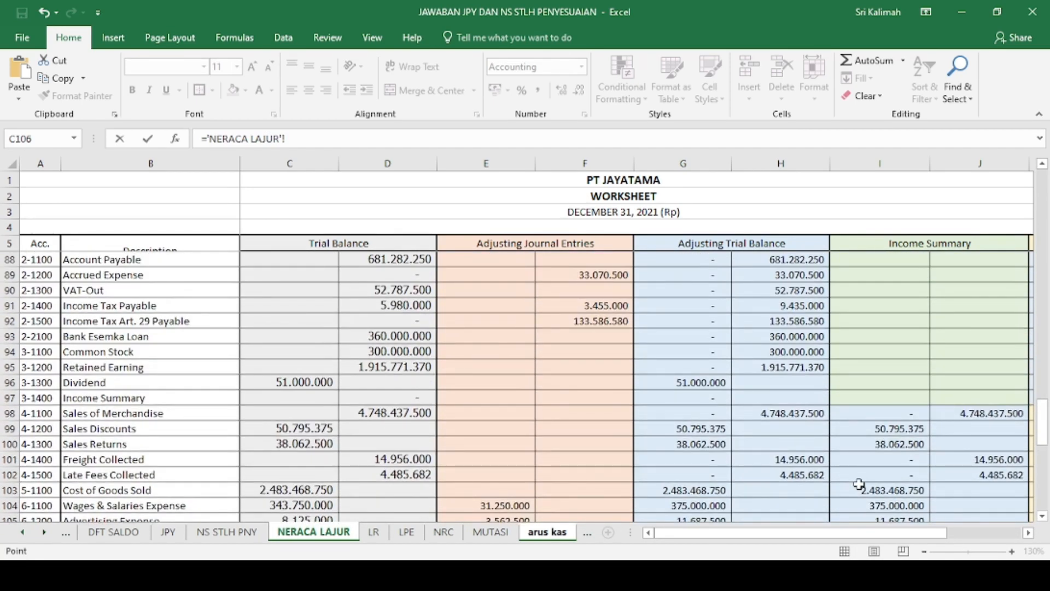
{"action": "left_click", "coordinate": [697, 377]}
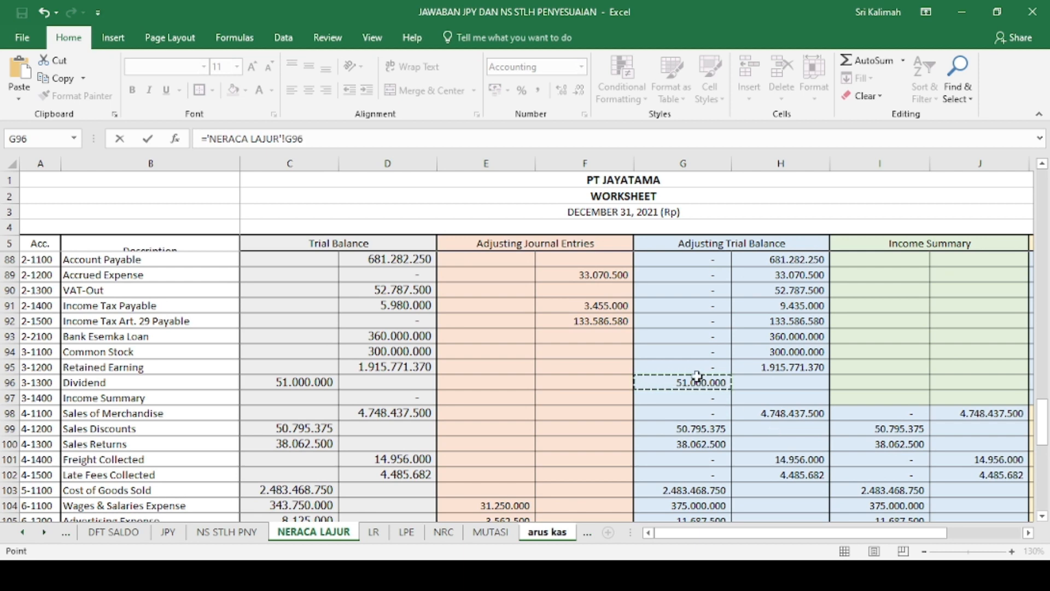
{"action": "left_click", "coordinate": [411, 535]}
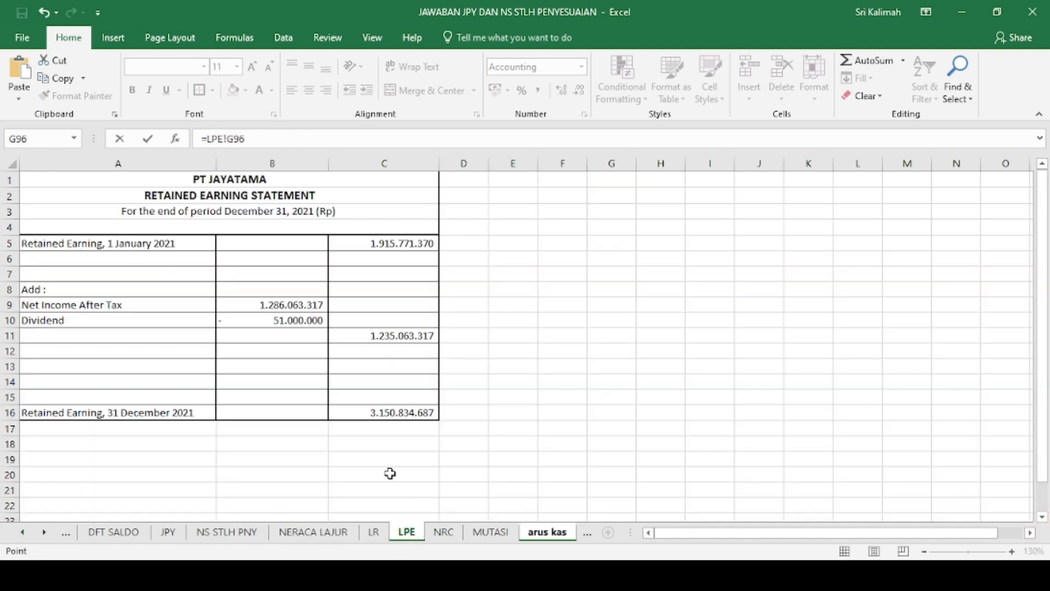
{"action": "left_click", "coordinate": [289, 320]}
{"action": "key", "text": "Return"}
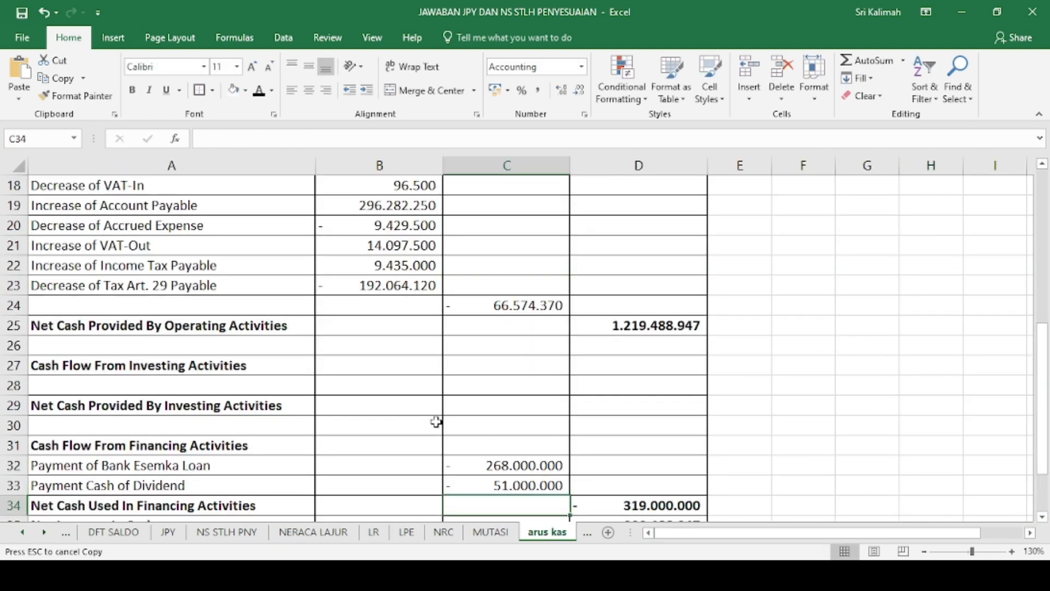
Try to calculate Cash On 1 January 2021 in D36 as MUTASI cell C8 minus MUTASI cell C9.
{"action": "scroll", "coordinate": [437, 422], "scroll_direction": "down", "scroll_amount": 1}
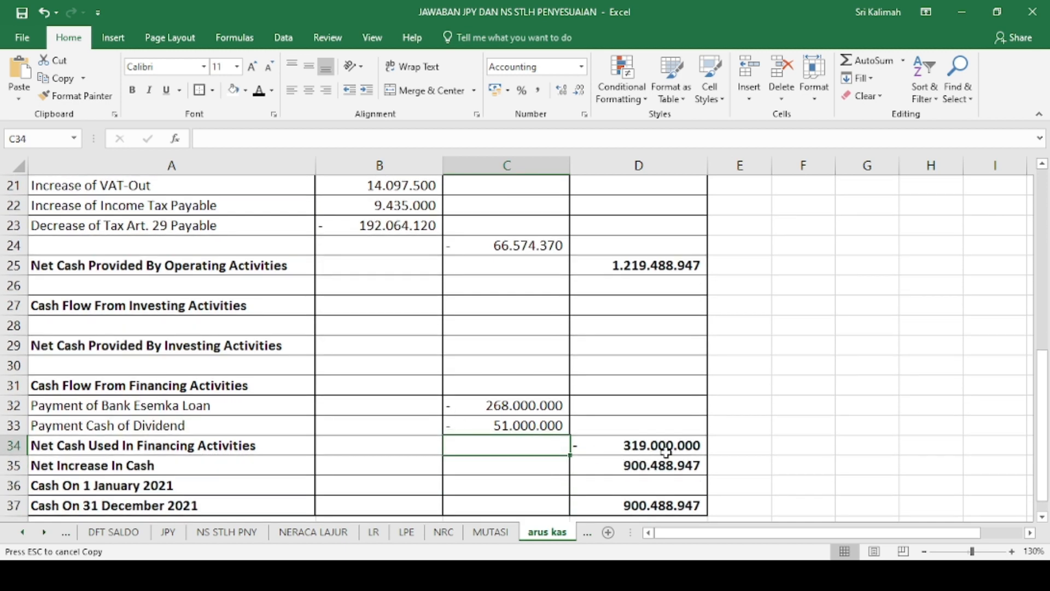
{"action": "left_click", "coordinate": [644, 467]}
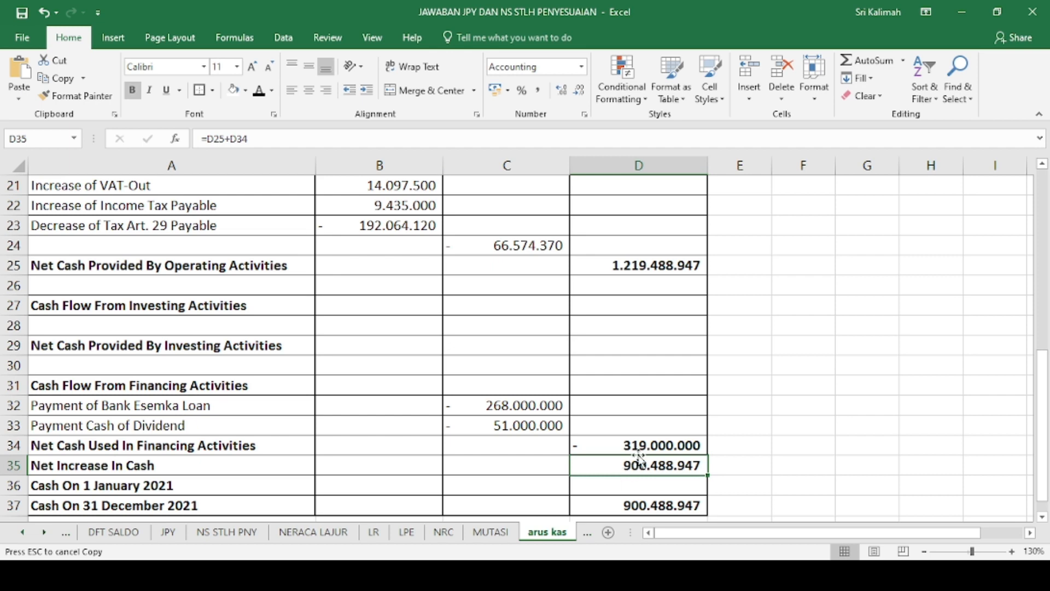
{"action": "left_click", "coordinate": [640, 489]}
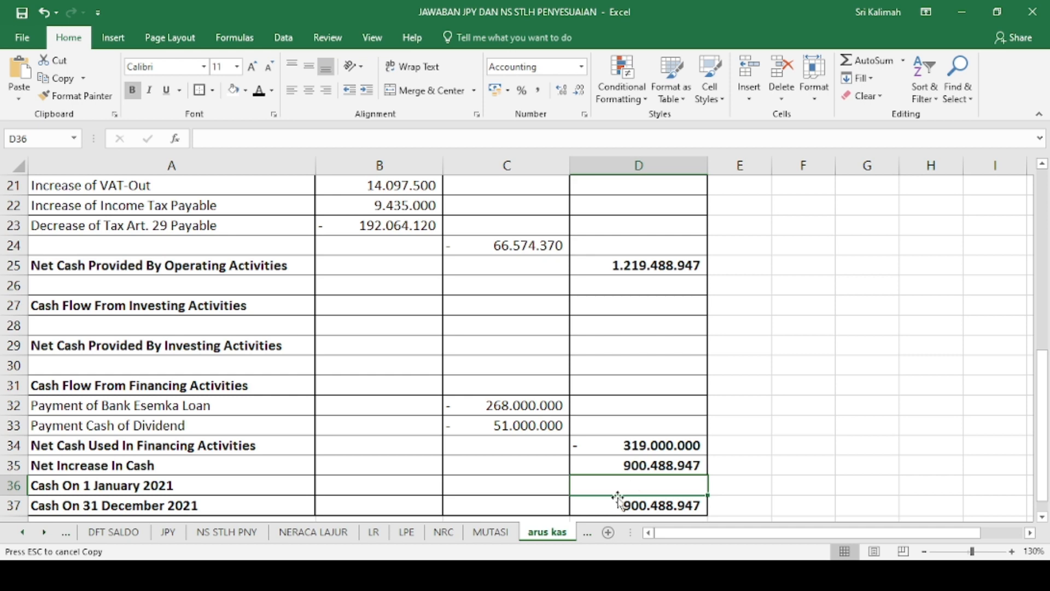
{"action": "type", "text": "="}
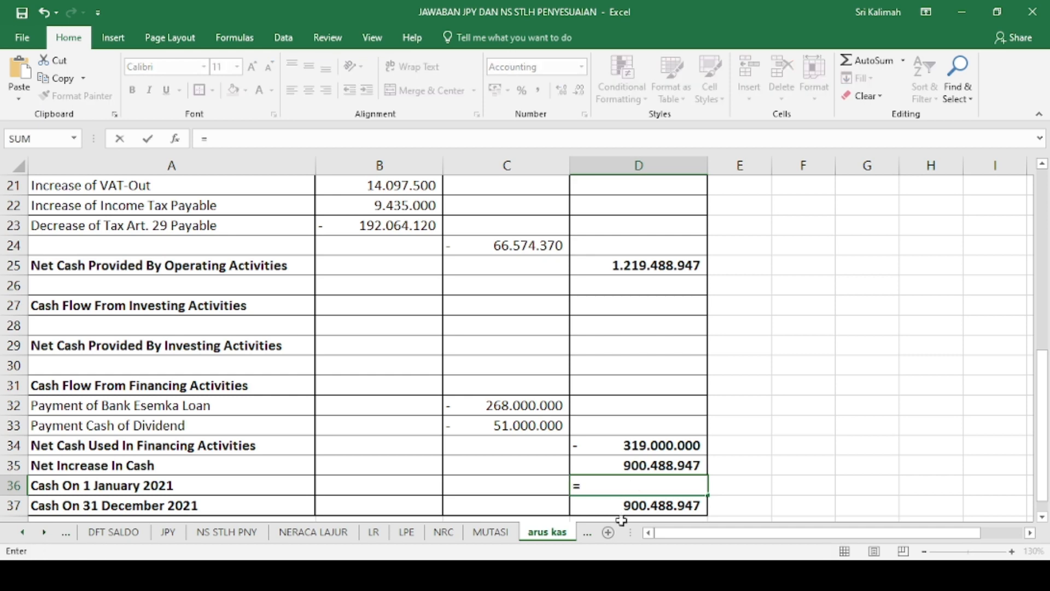
{"action": "left_click", "coordinate": [491, 532]}
{"action": "scroll", "coordinate": [367, 338], "scroll_direction": "up", "scroll_amount": 1}
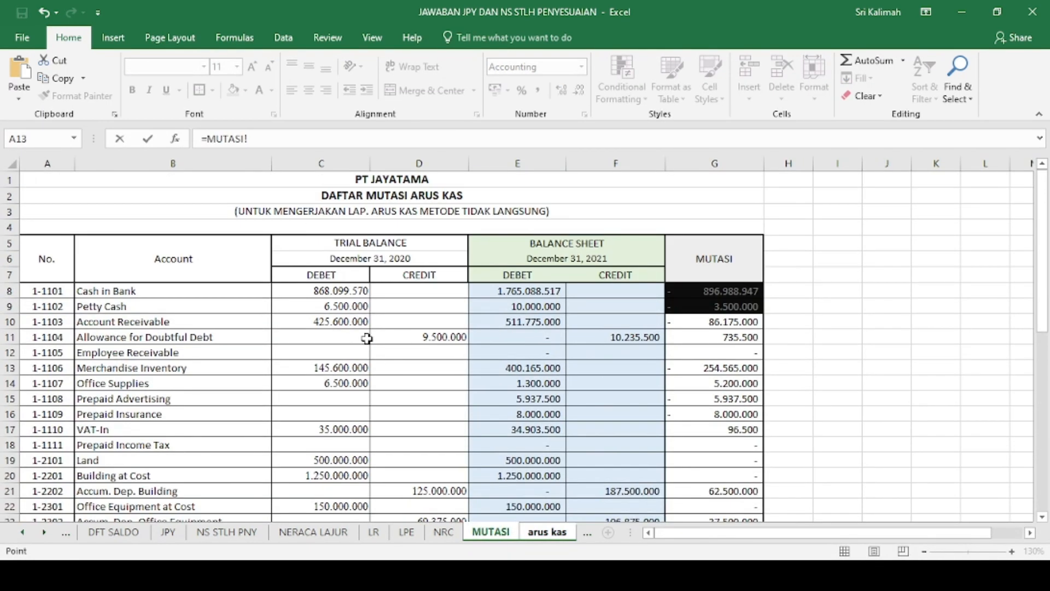
{"action": "left_click", "coordinate": [318, 292]}
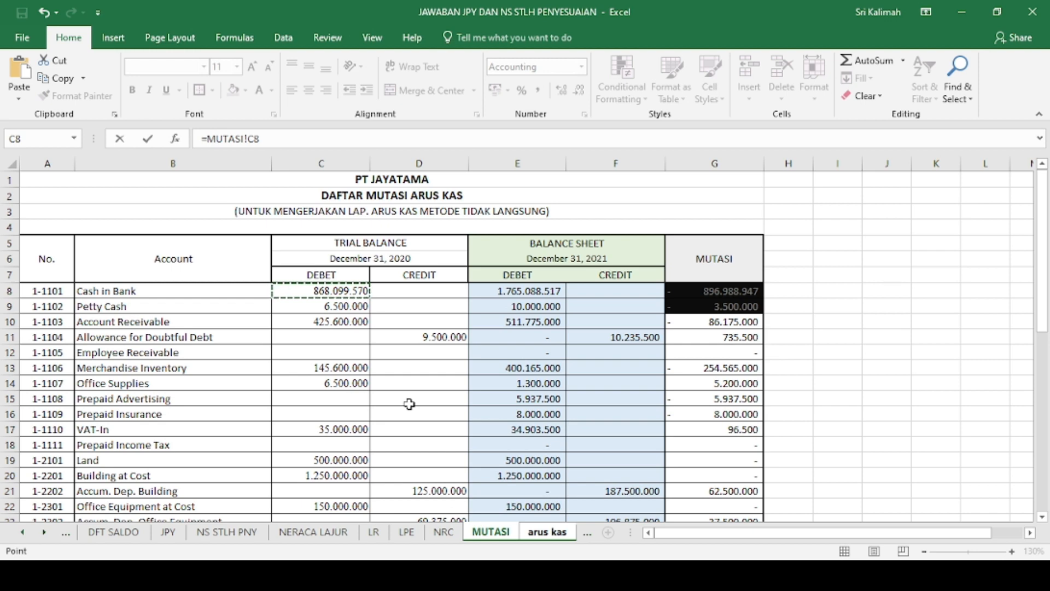
{"action": "type", "text": "-"}
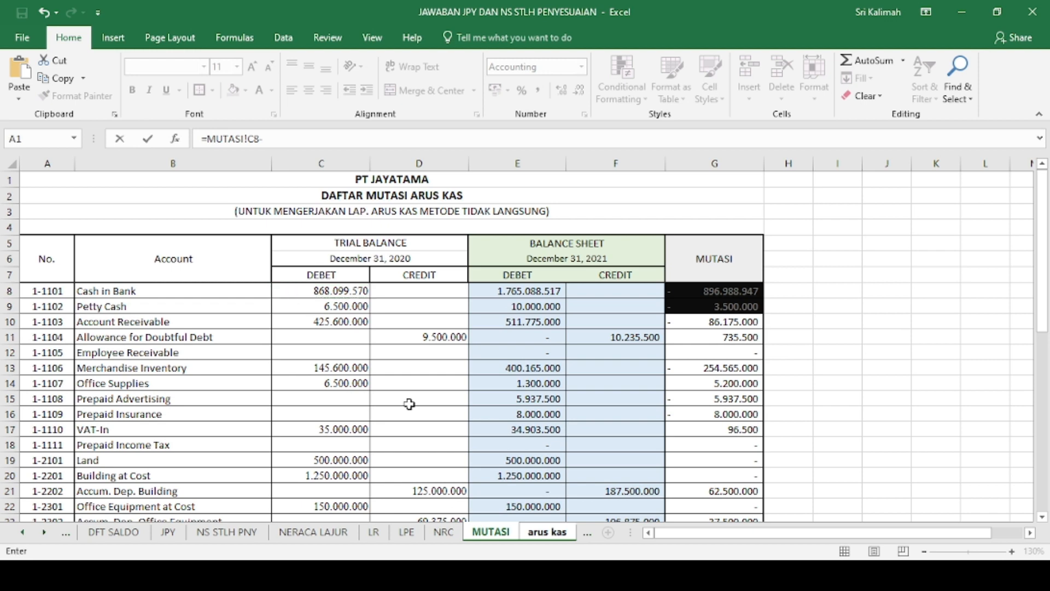
{"action": "left_click", "coordinate": [335, 306]}
{"action": "key", "text": "Return"}
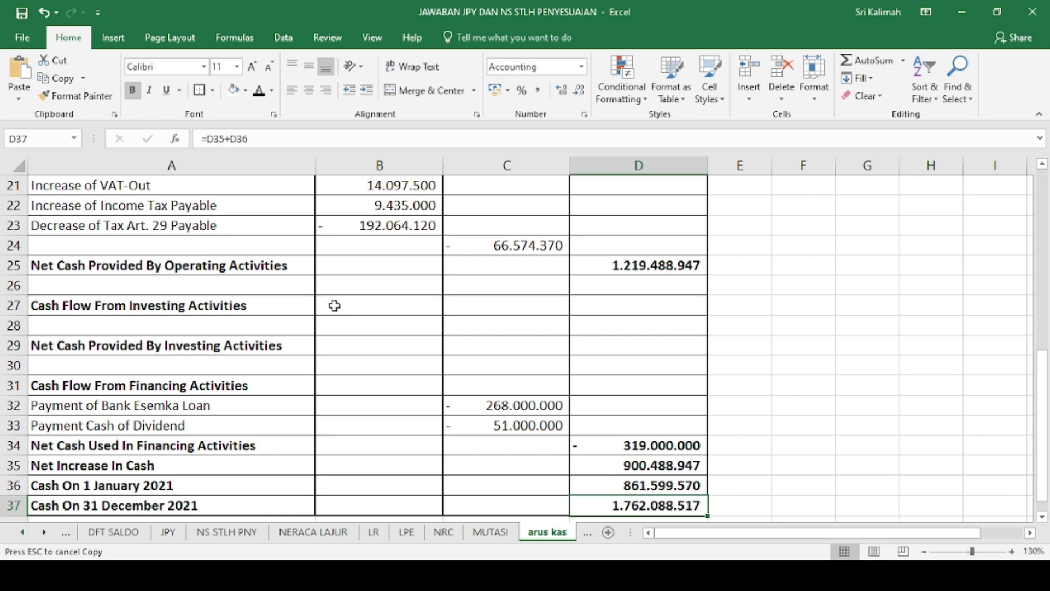
Replace the Cash On 1 January 2021 formula in D36 with the sum of Cash in Bank and Petty Cash, MUTASI cells C8 and C9.
{"action": "key", "text": "Up"}
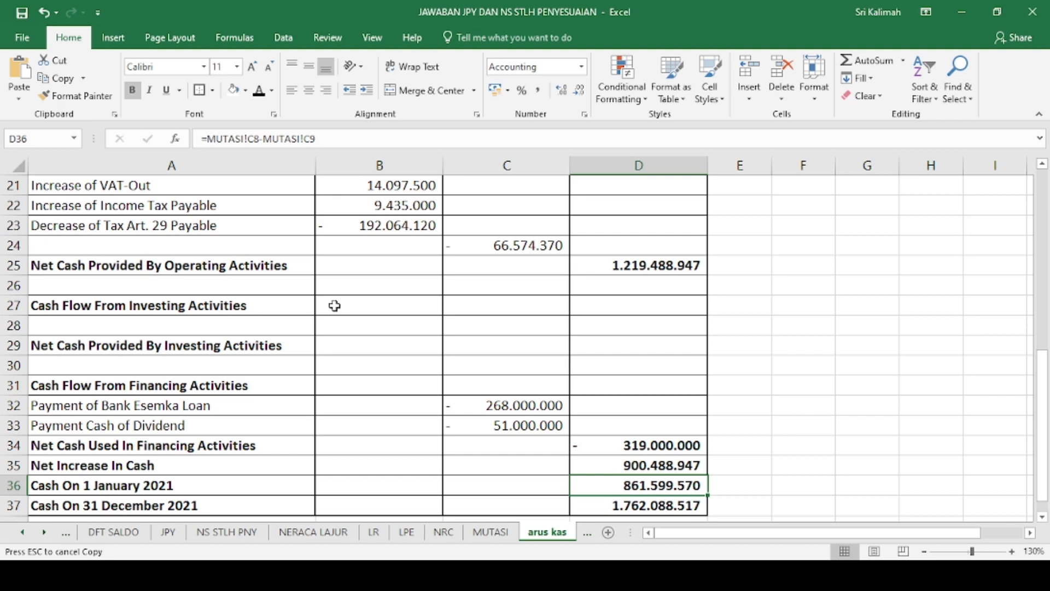
{"action": "type", "text": "="}
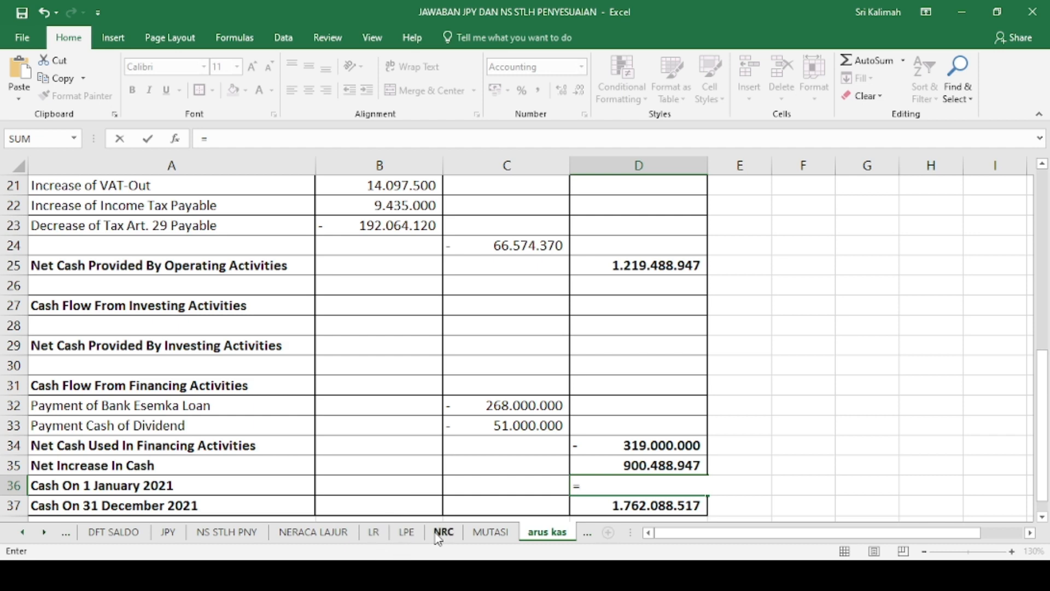
{"action": "left_click", "coordinate": [491, 532]}
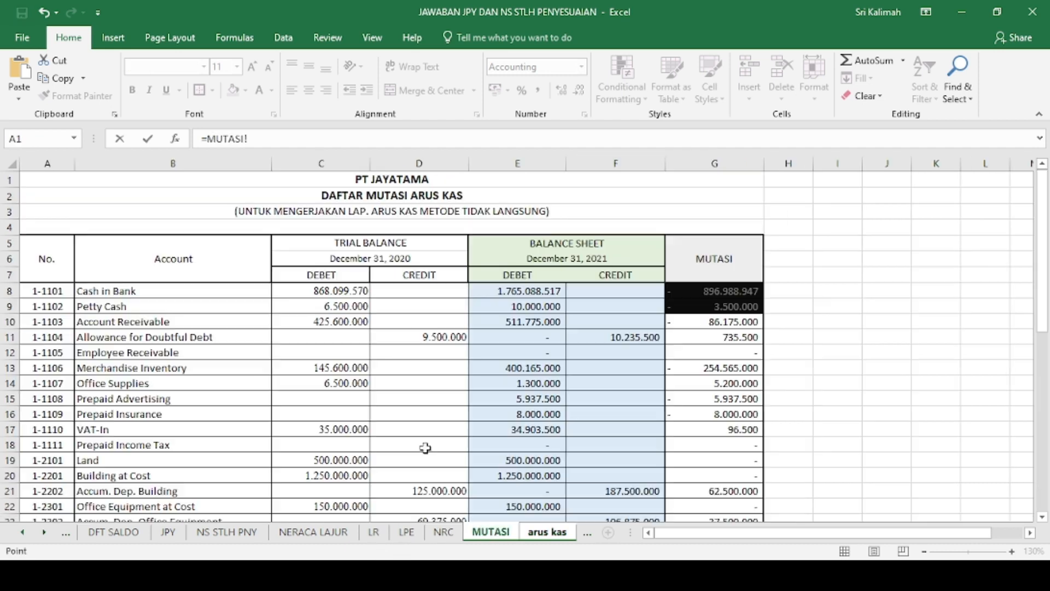
{"action": "left_click", "coordinate": [335, 291]}
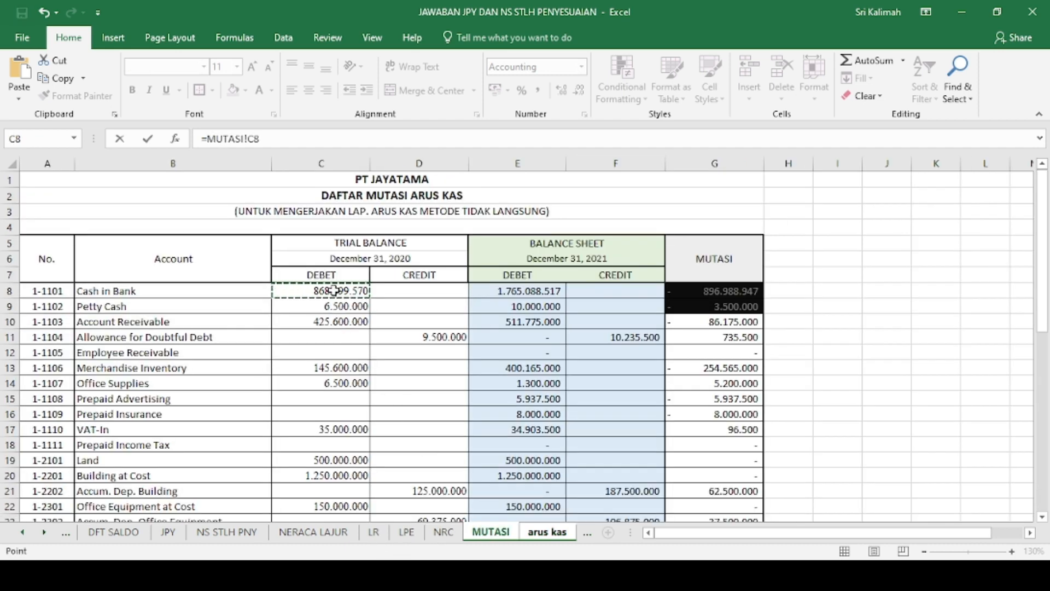
{"action": "type", "text": "+"}
{"action": "left_click", "coordinate": [335, 304]}
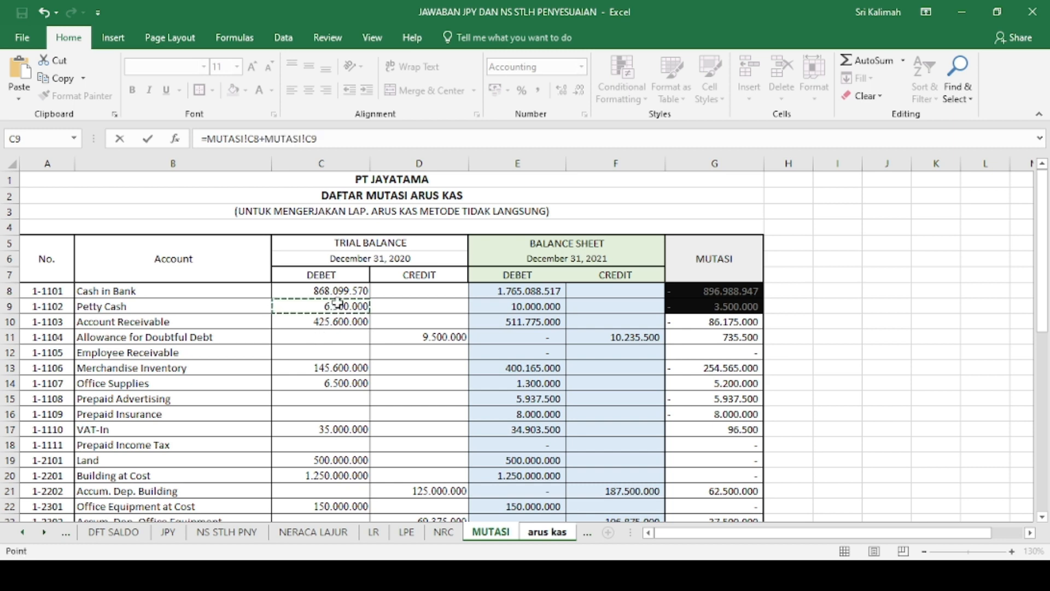
{"action": "key", "text": "Return"}
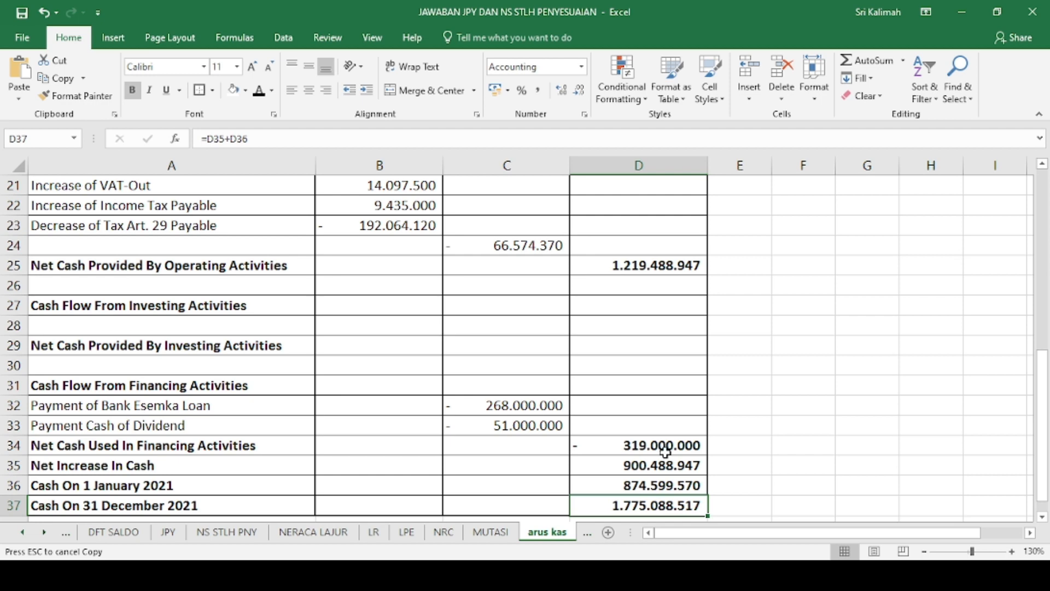
Review the cash flow statement from Net Profit After Tax down to Cash On 31 December 2021.
{"action": "scroll", "coordinate": [665, 452], "scroll_direction": "down", "scroll_amount": 1}
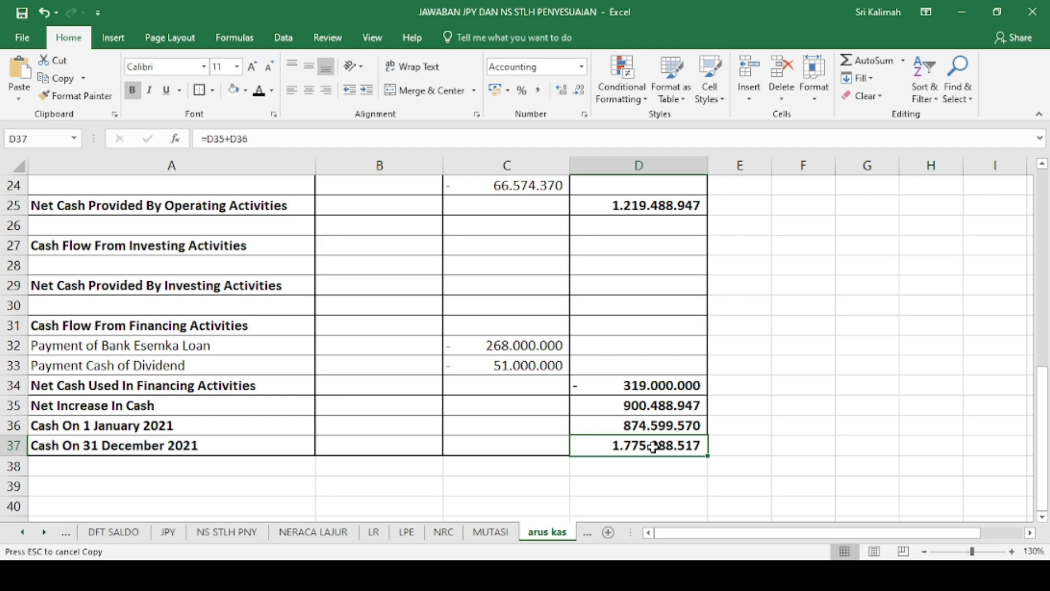
{"action": "scroll", "coordinate": [545, 436], "scroll_direction": "up", "scroll_amount": 8}
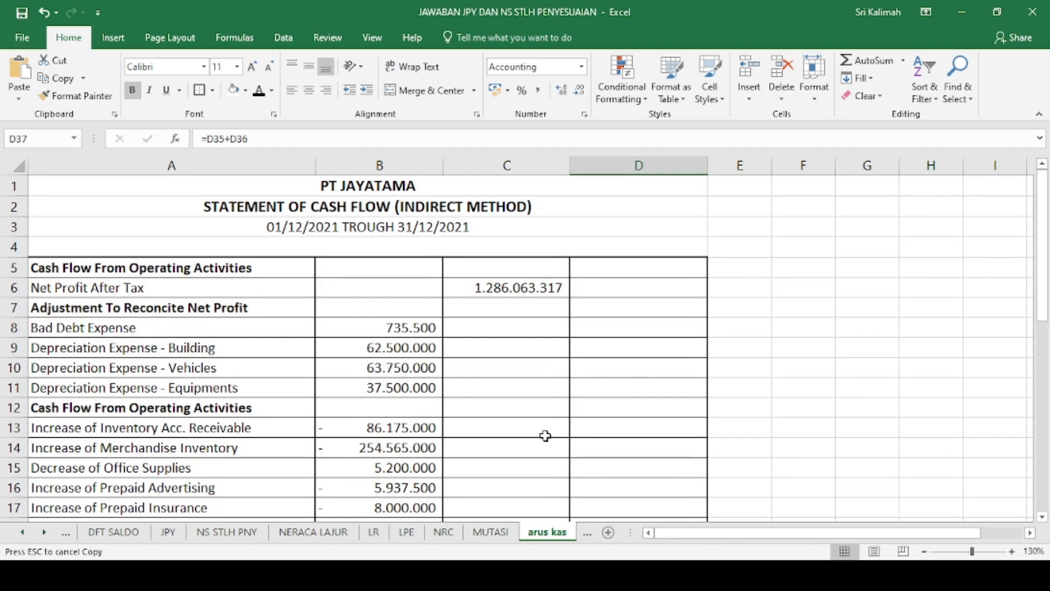
{"action": "scroll", "coordinate": [545, 436], "scroll_direction": "down", "scroll_amount": 9}
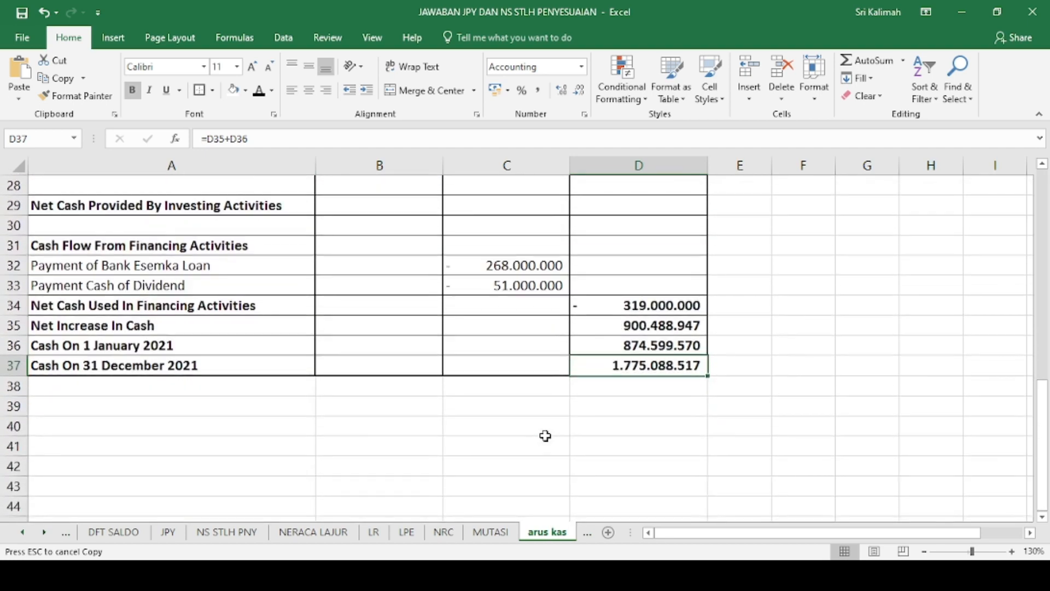
{"action": "scroll", "coordinate": [545, 436], "scroll_direction": "up", "scroll_amount": 9}
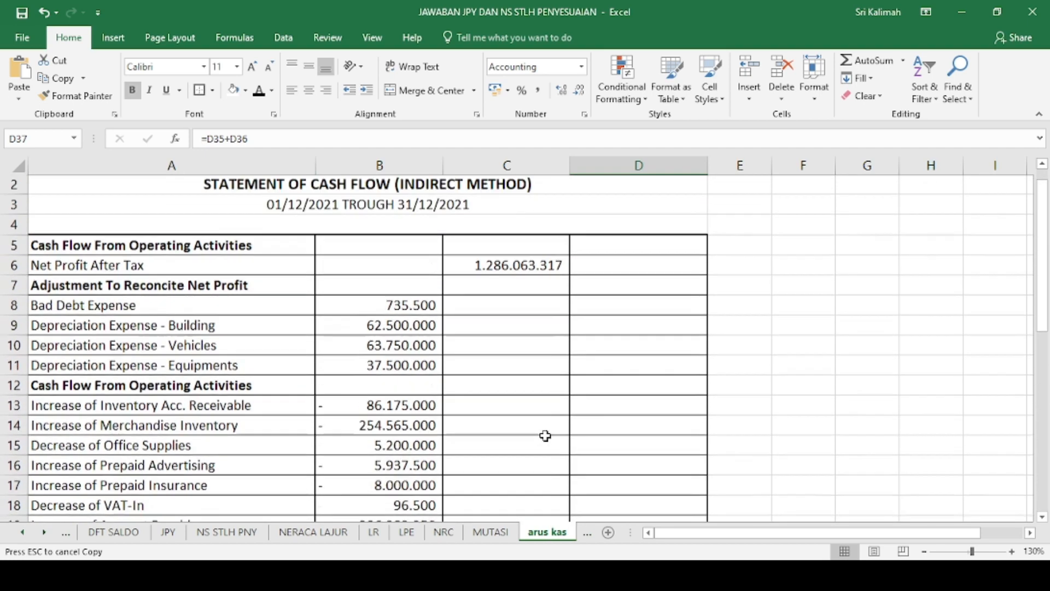